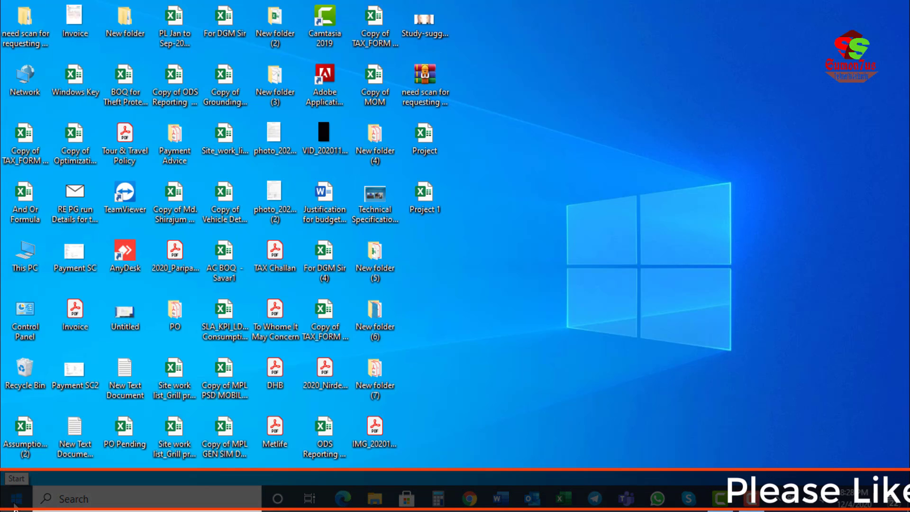
{"action": "left_click", "coordinate": [16, 502]}
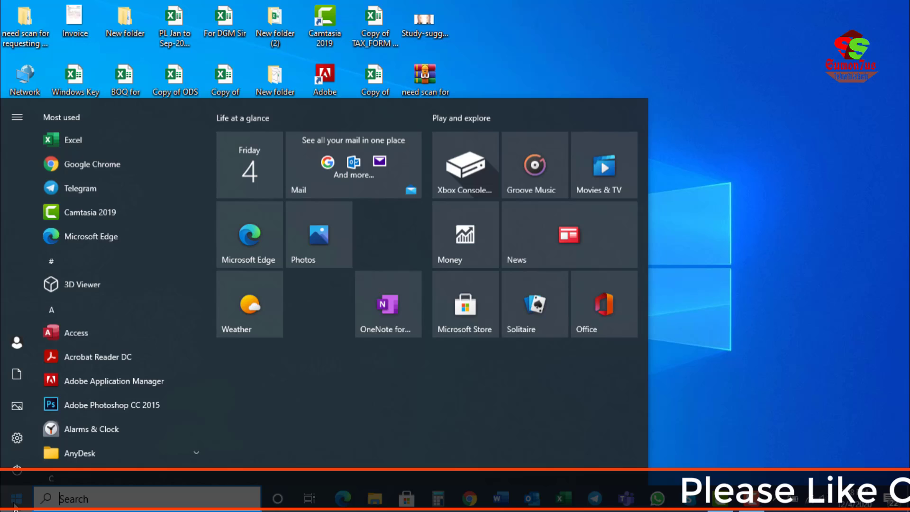
{"action": "left_click", "coordinate": [90, 143]}
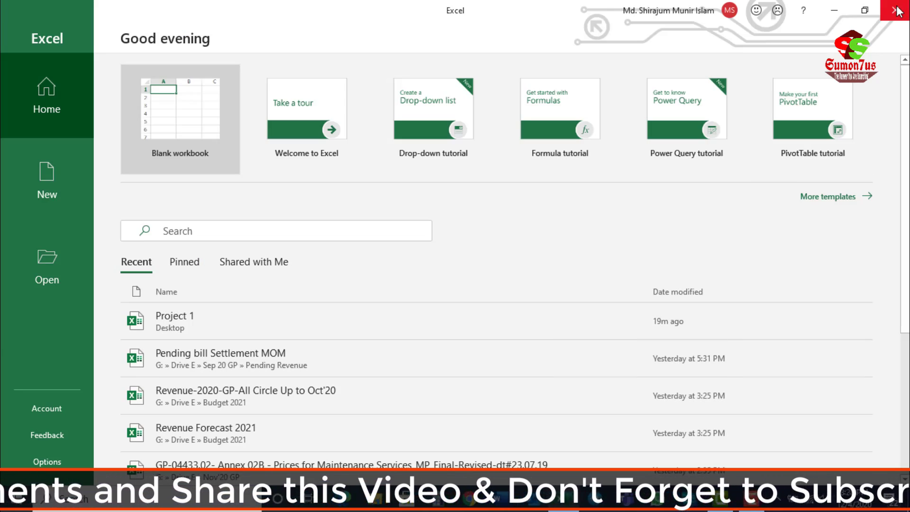
{"action": "left_click", "coordinate": [895, 12]}
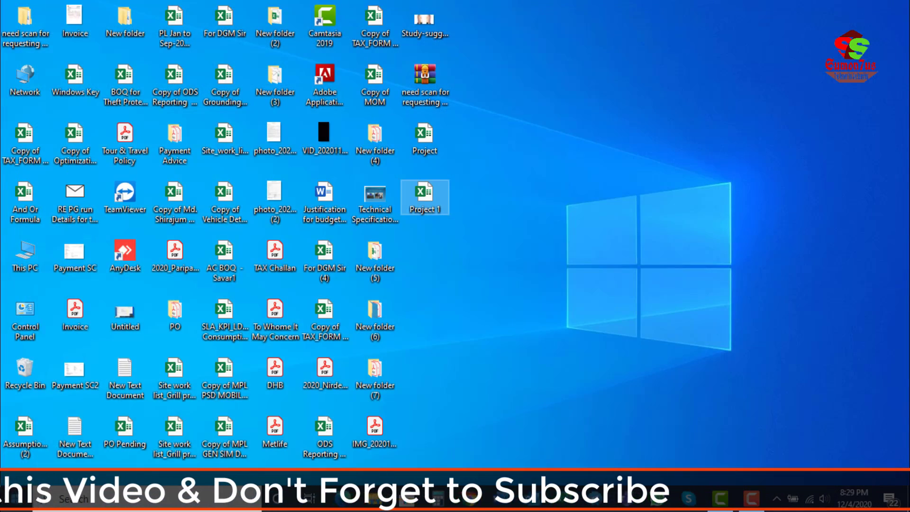
Step: Search Windows for "excel" and launch the Excel app
{"action": "left_click", "coordinate": [73, 498]}
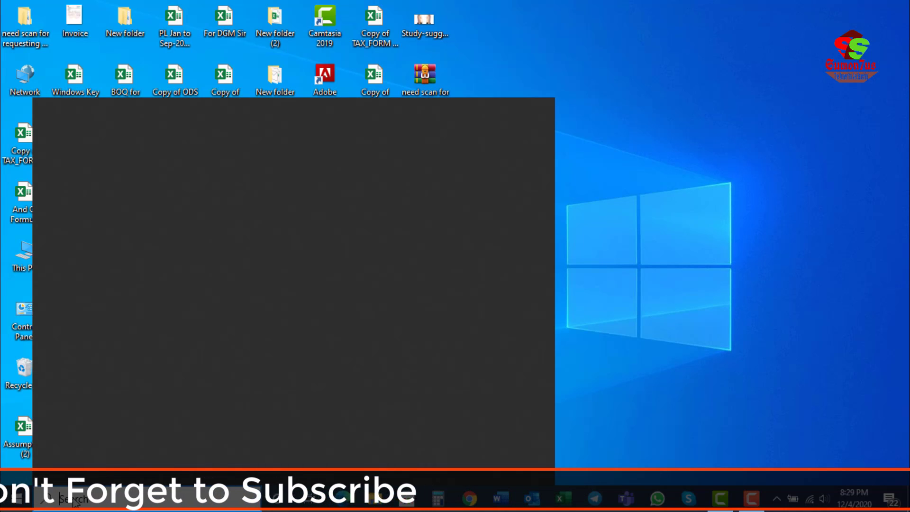
{"action": "type", "text": "excel"}
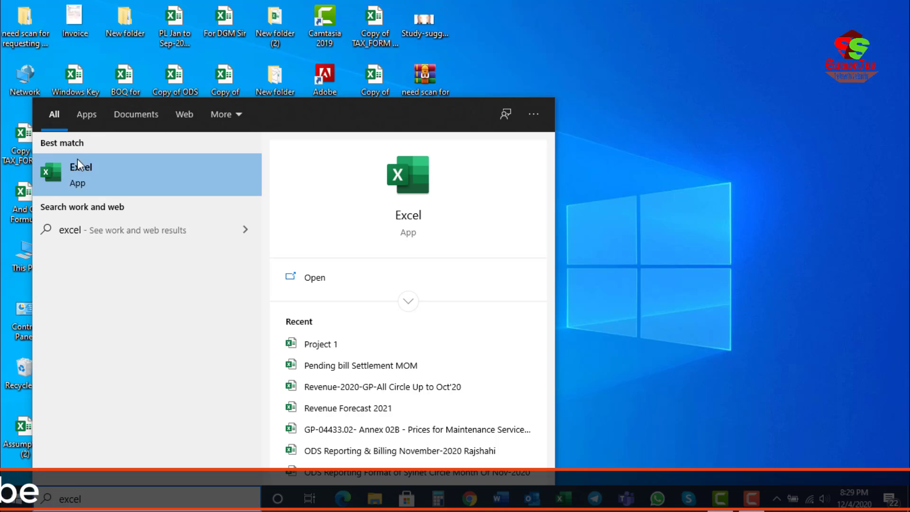
{"action": "left_click", "coordinate": [101, 175]}
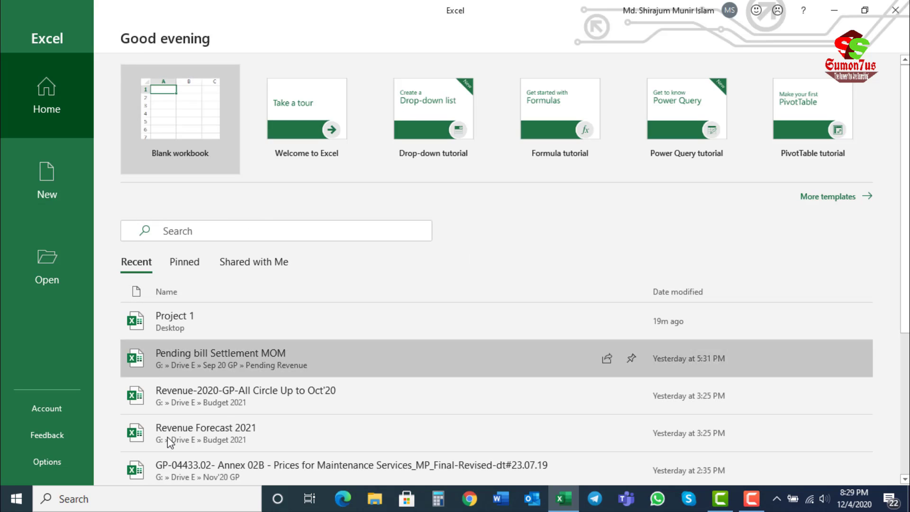
Step: Create a new blank workbook
{"action": "scroll", "coordinate": [184, 356], "scroll_direction": "down", "scroll_amount": 2}
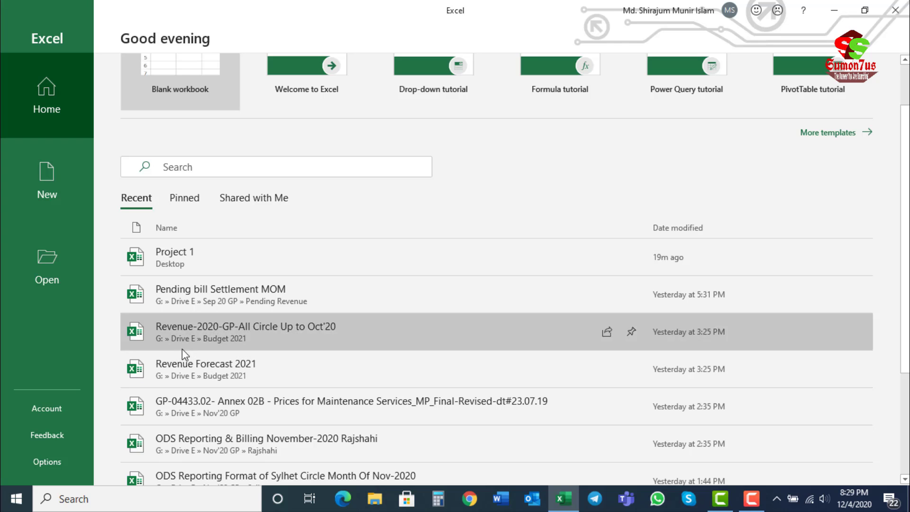
{"action": "scroll", "coordinate": [182, 349], "scroll_direction": "up", "scroll_amount": 2}
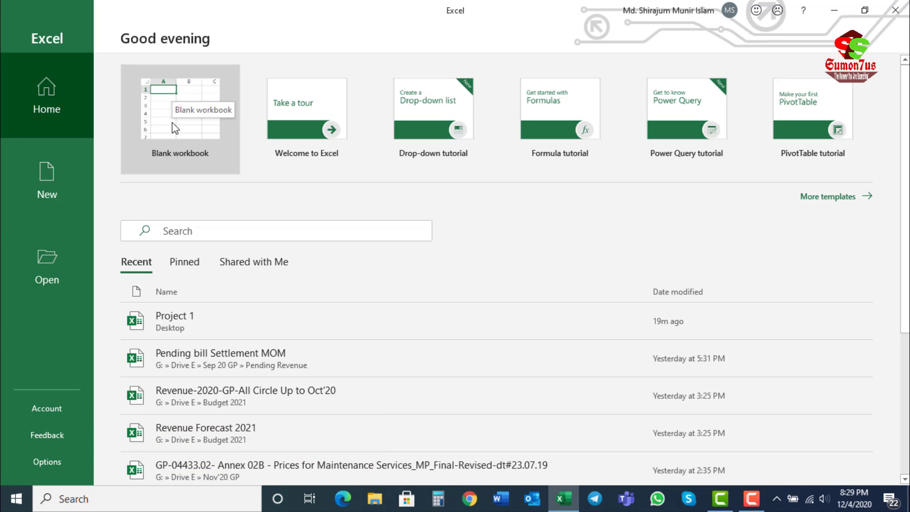
{"action": "left_click", "coordinate": [42, 193]}
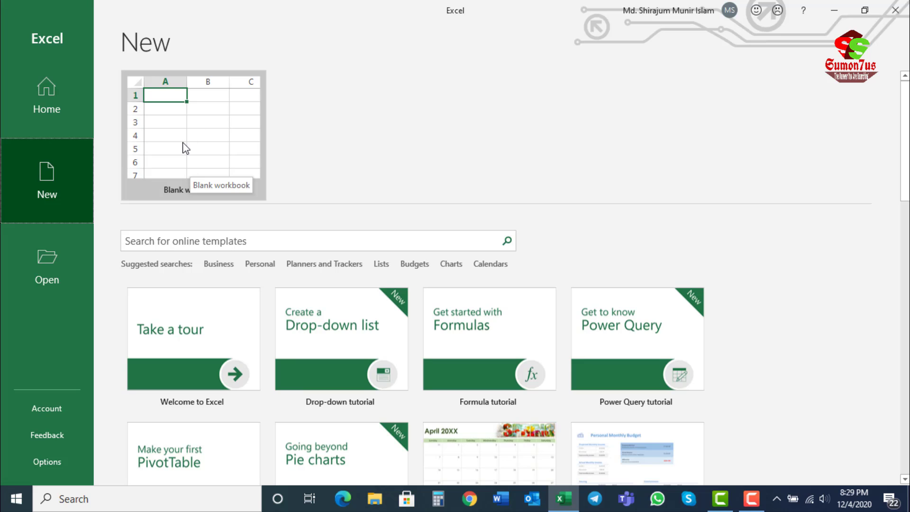
{"action": "left_click", "coordinate": [188, 138]}
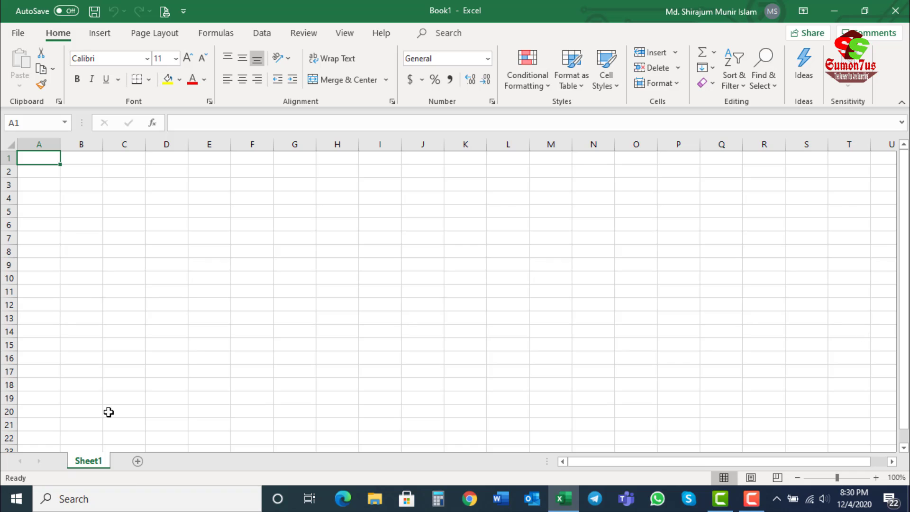
Step: Select the cells across row 1, columns A, B and C one after another, and the range C1:C40
{"action": "left_click_drag", "start_coordinate": [28, 156], "coordinate": [903, 156]}
{"action": "left_click", "coordinate": [168, 250]}
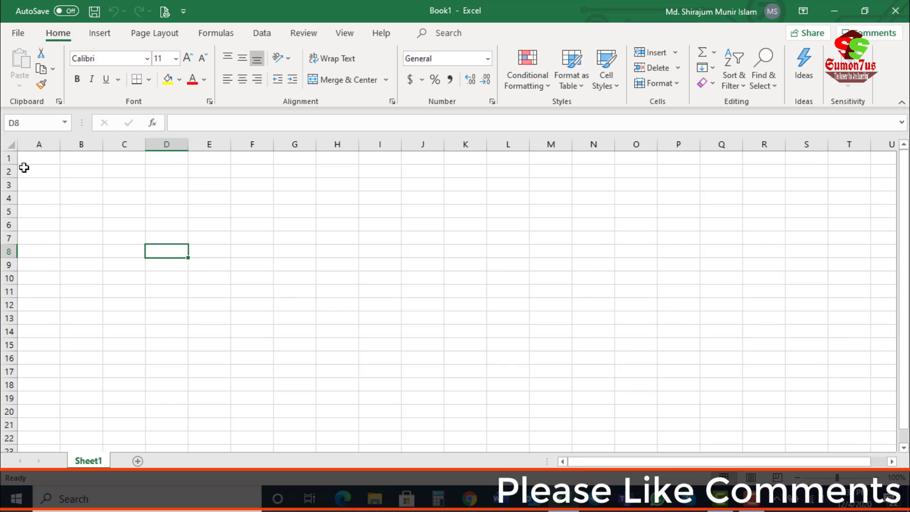
{"action": "left_click", "coordinate": [48, 140]}
{"action": "left_click", "coordinate": [79, 143]}
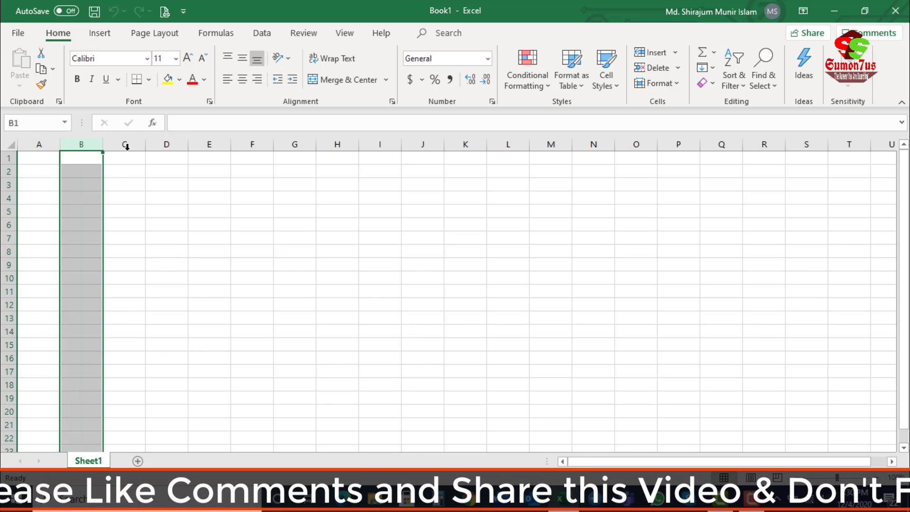
{"action": "left_click", "coordinate": [126, 144]}
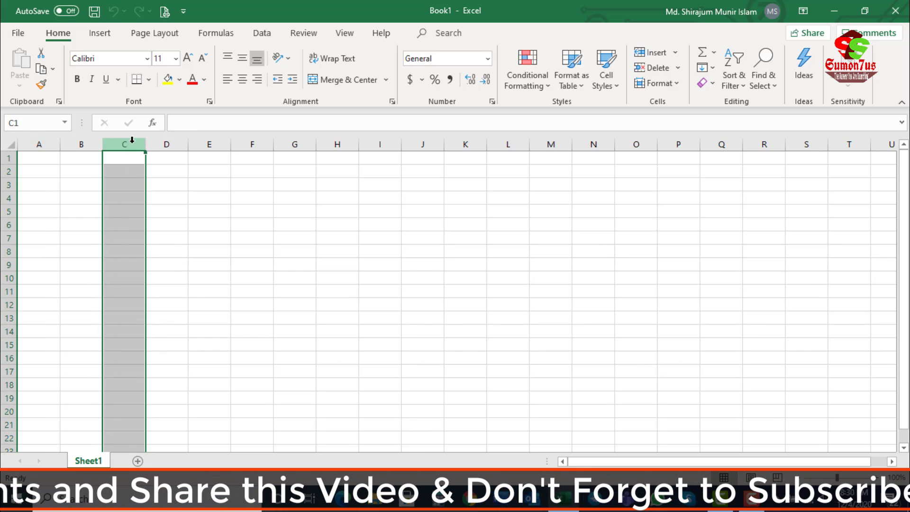
{"action": "left_click_drag", "start_coordinate": [126, 158], "coordinate": [115, 463]}
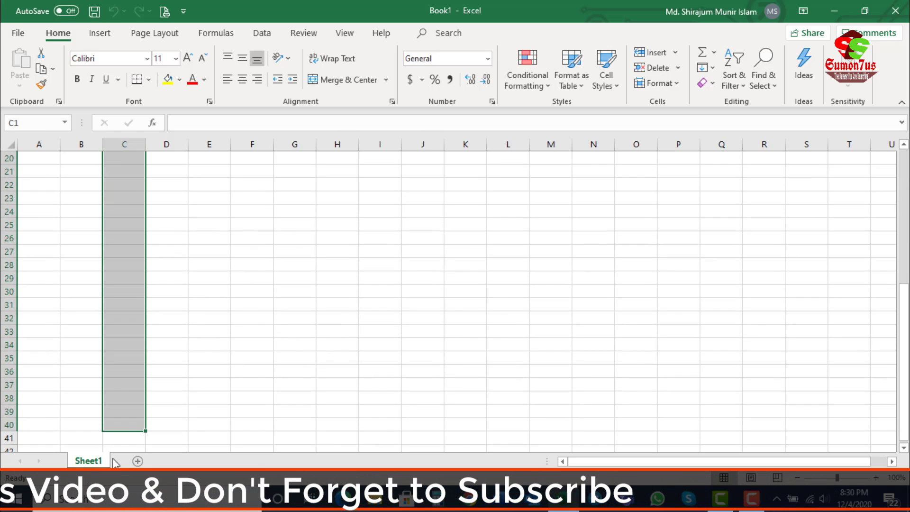
{"action": "scroll", "coordinate": [162, 369], "scroll_direction": "up", "scroll_amount": 6}
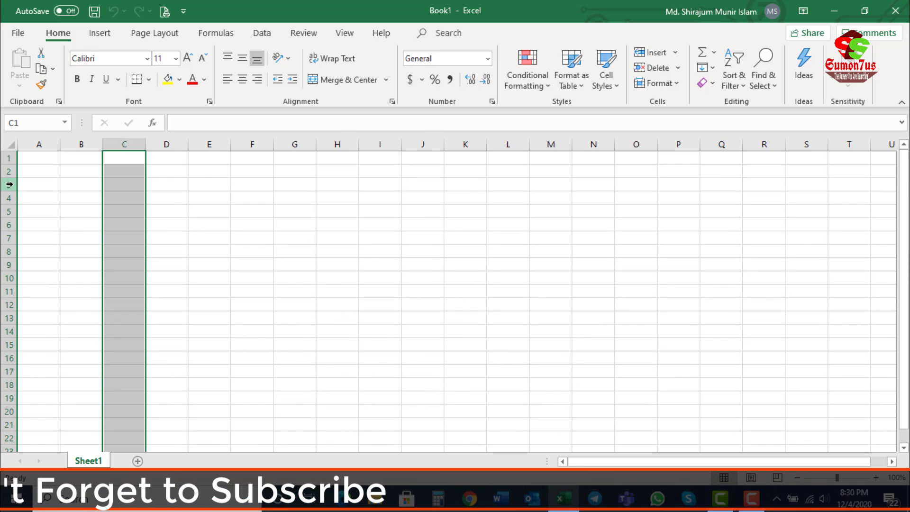
Step: Select rows 1, 2 and 3 one after another, followed by columns B, C and D
{"action": "left_click", "coordinate": [9, 157]}
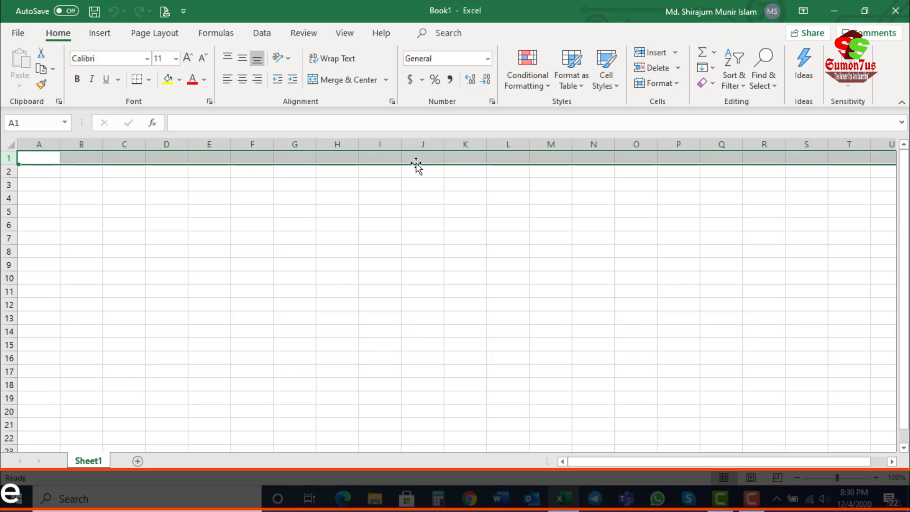
{"action": "left_click", "coordinate": [8, 171]}
{"action": "left_click", "coordinate": [8, 185]}
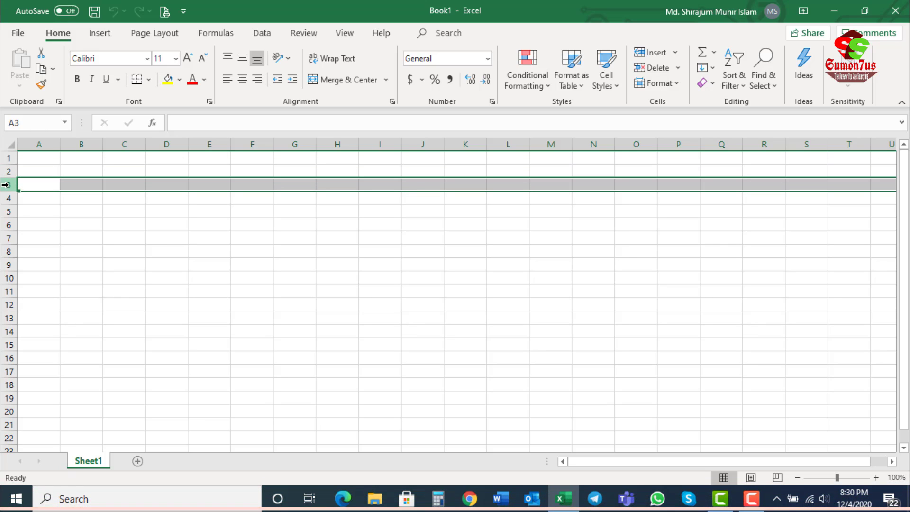
{"action": "left_click", "coordinate": [86, 142]}
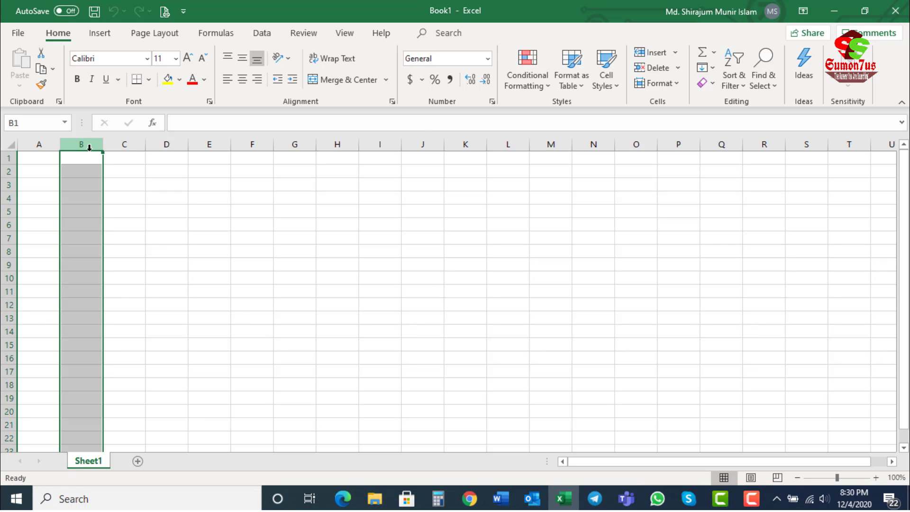
{"action": "left_click", "coordinate": [121, 144]}
{"action": "left_click", "coordinate": [169, 142]}
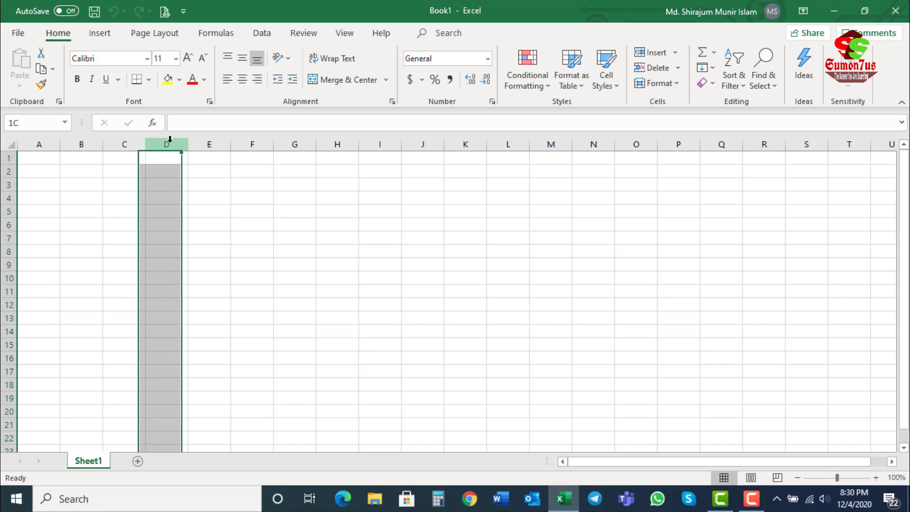
Step: Select individual empty cells such as C4, B2, B3 and C5 to examine their cell addresses
{"action": "left_click", "coordinate": [115, 201]}
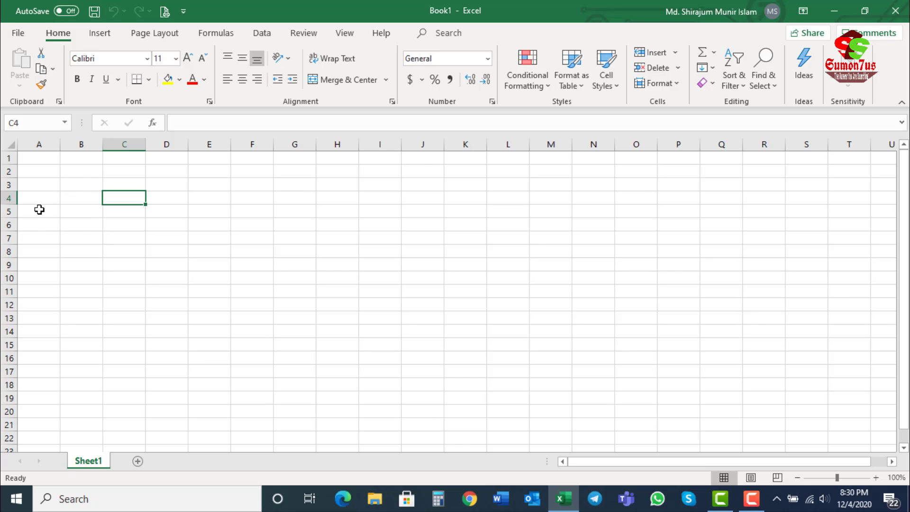
{"action": "left_click", "coordinate": [80, 174]}
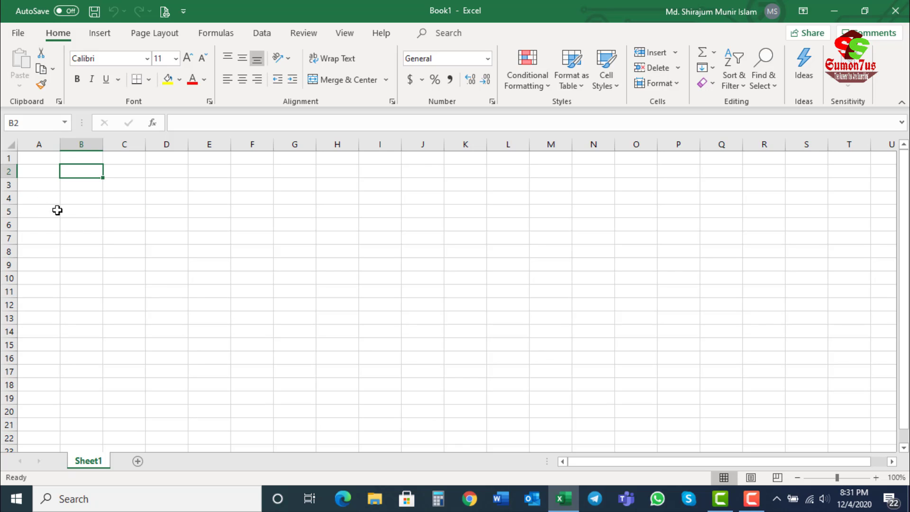
{"action": "left_click", "coordinate": [86, 184]}
{"action": "left_click", "coordinate": [79, 200]}
{"action": "left_click", "coordinate": [77, 185]}
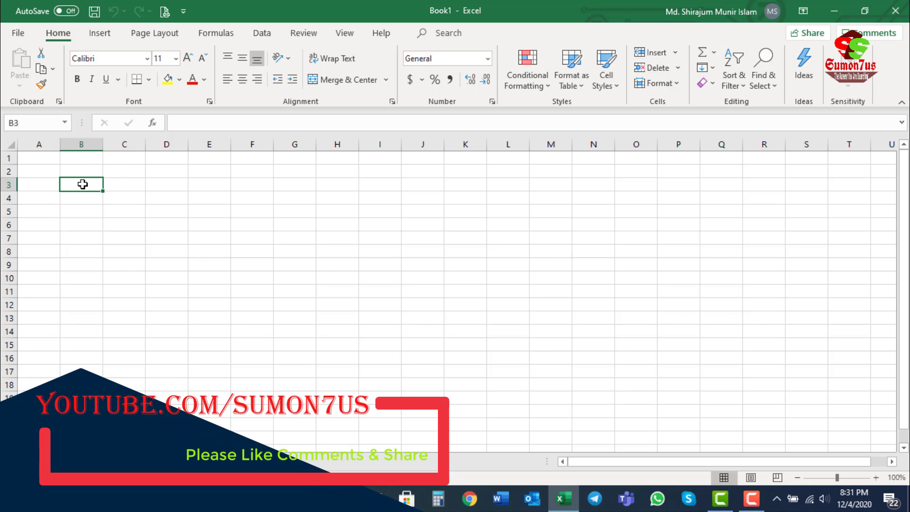
{"action": "left_click", "coordinate": [129, 198]}
{"action": "left_click", "coordinate": [109, 213]}
{"action": "left_click", "coordinate": [87, 188]}
{"action": "left_click", "coordinate": [124, 211]}
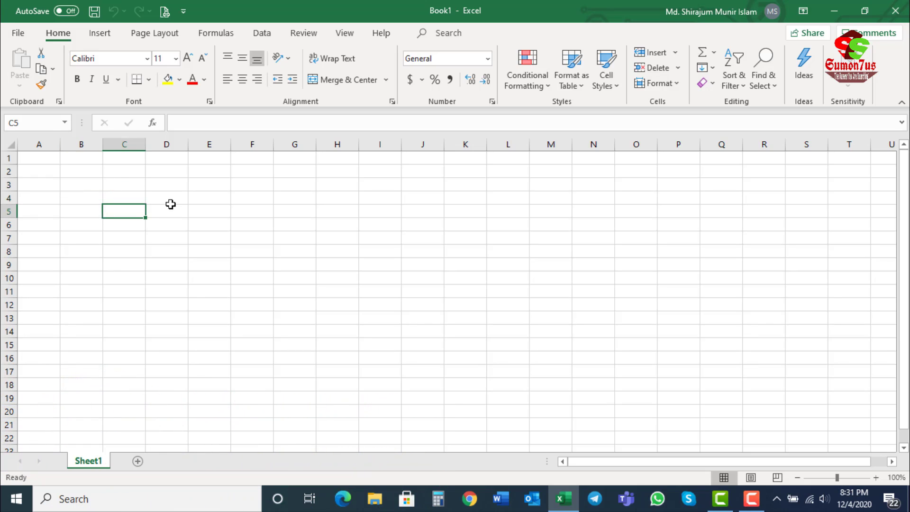
{"action": "left_click", "coordinate": [170, 205]}
Step: Enter "ss" in cell B3 and reselect that cell
{"action": "left_click", "coordinate": [71, 229]}
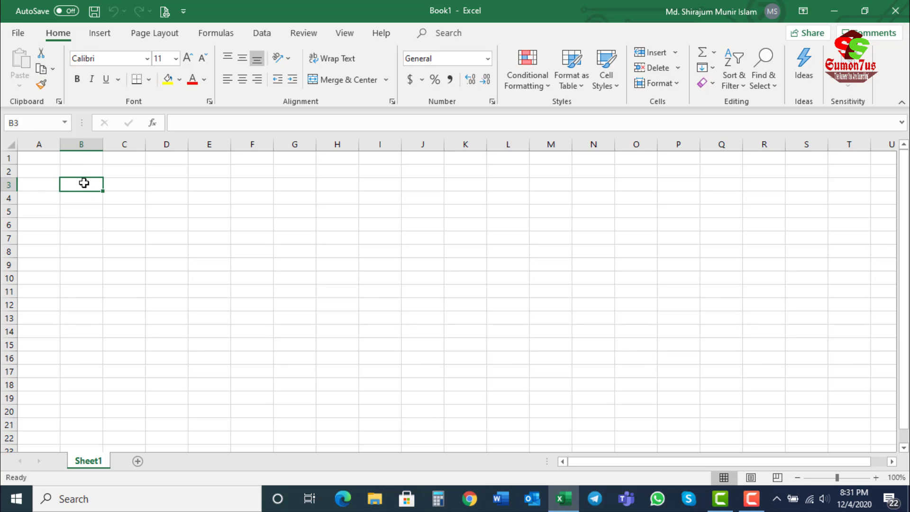
{"action": "type", "text": "ss"}
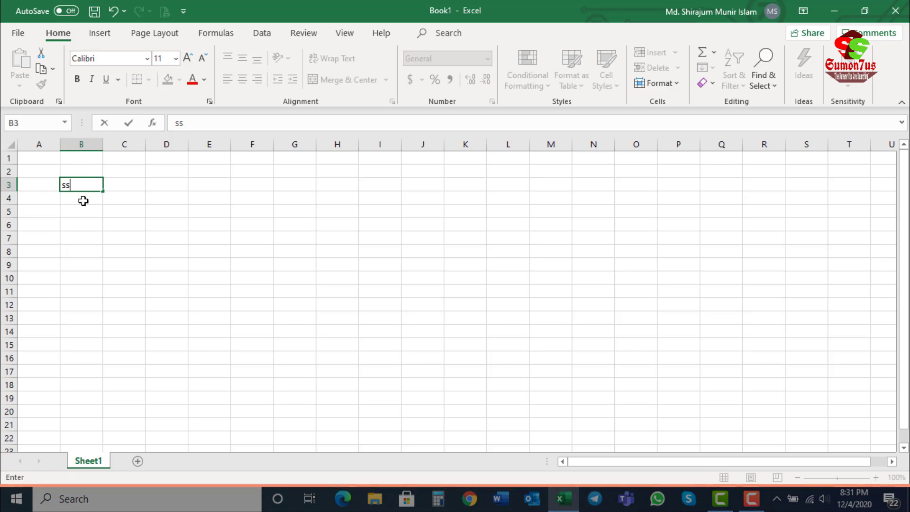
{"action": "left_click", "coordinate": [74, 222]}
{"action": "left_click", "coordinate": [81, 185]}
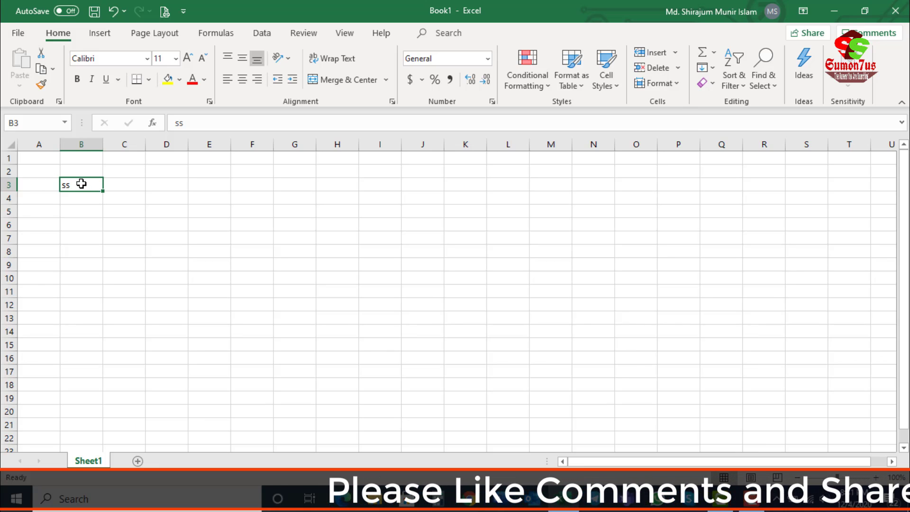
Step: Enter "f" in cell C5 and select the empty cells D6, D9 and F9
{"action": "left_click", "coordinate": [126, 212]}
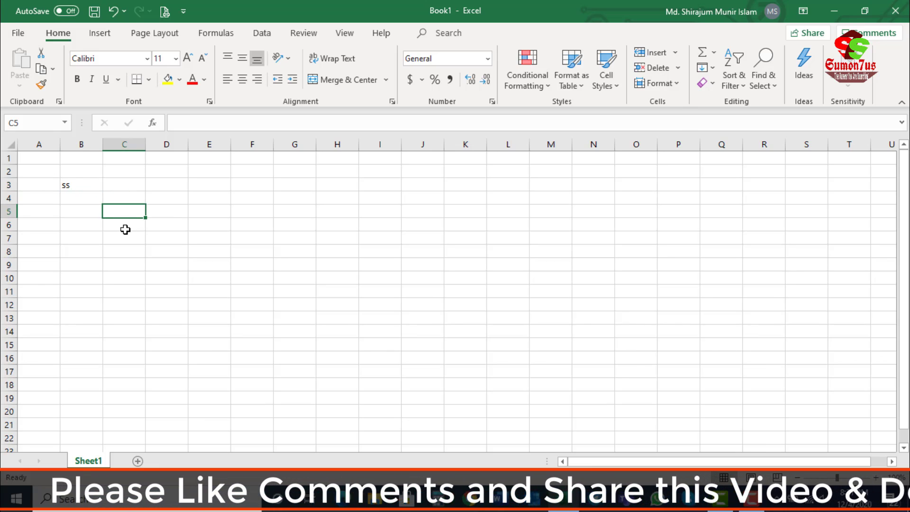
{"action": "type", "text": "f"}
{"action": "key", "text": "Return"}
{"action": "left_click", "coordinate": [121, 213]}
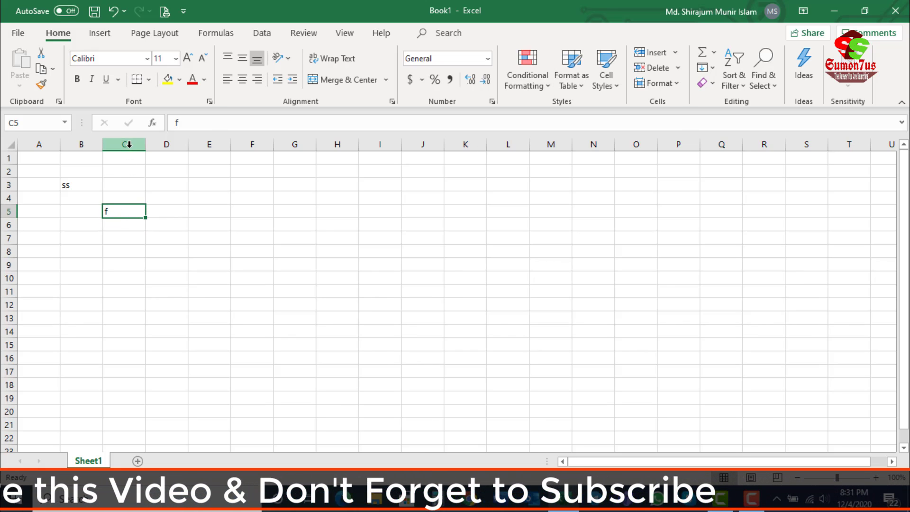
{"action": "left_click", "coordinate": [182, 225]}
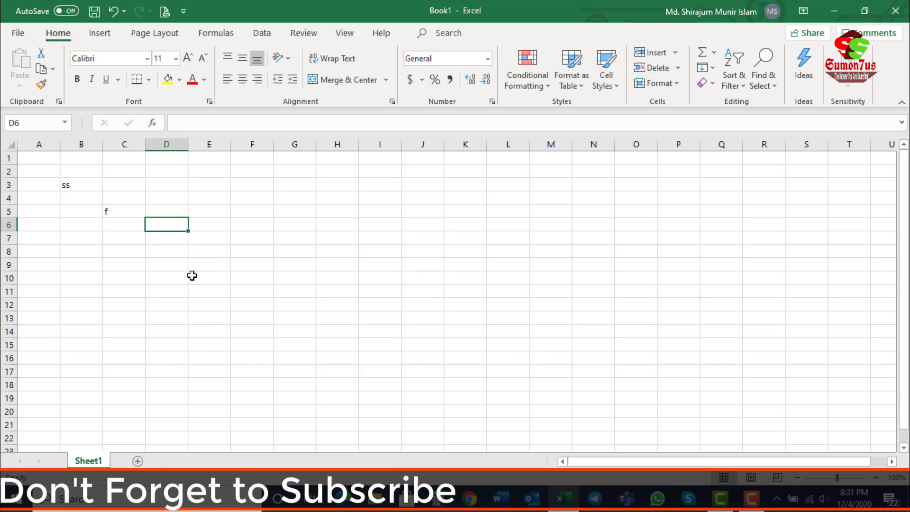
{"action": "left_click", "coordinate": [168, 262]}
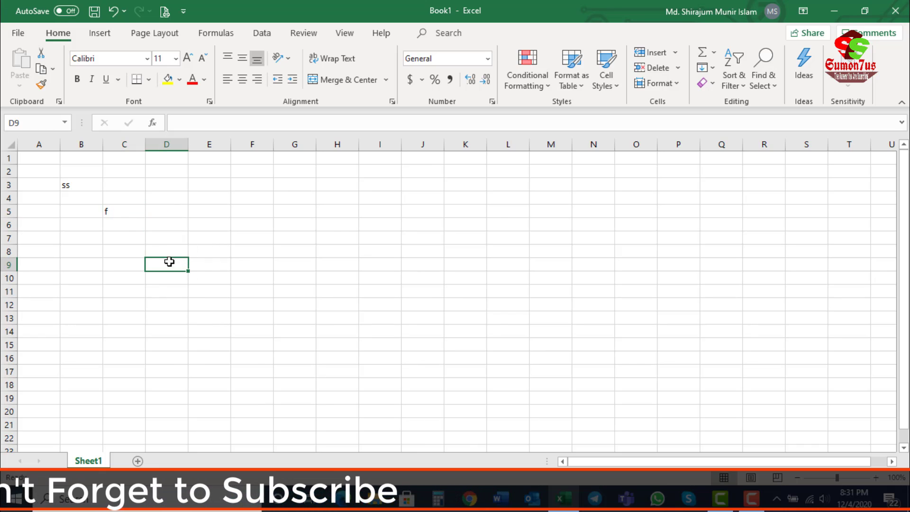
{"action": "left_click", "coordinate": [259, 265]}
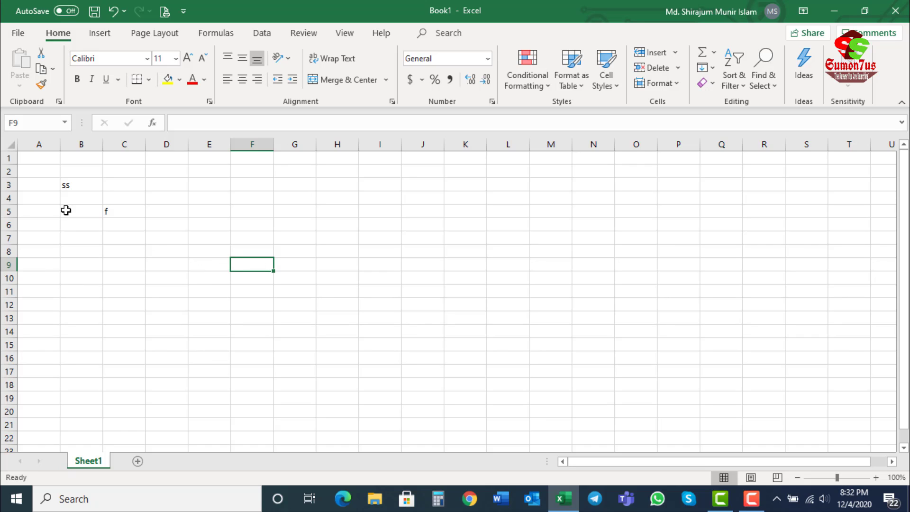
Step: Undo the last change and select cells B3 and C5 alternately, ending with the block of cells around them
{"action": "key", "text": "ctrl+z"}
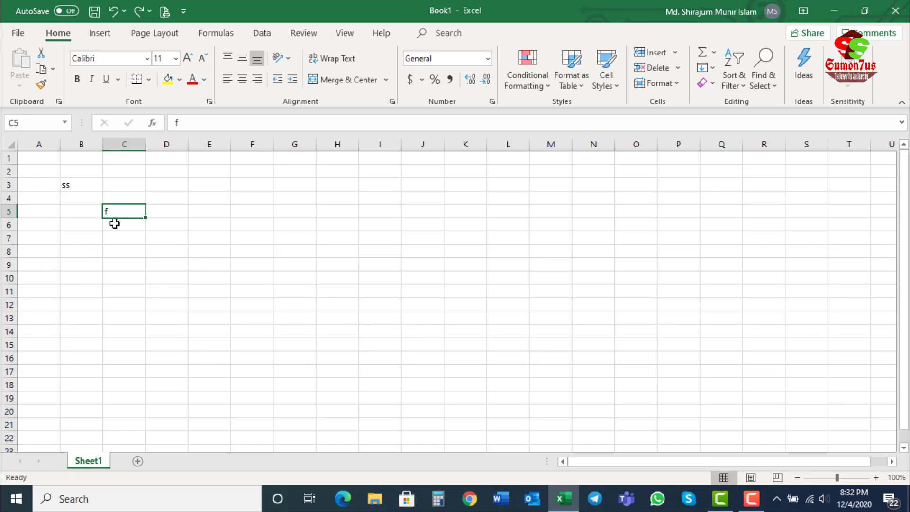
{"action": "left_click", "coordinate": [67, 189]}
{"action": "left_click", "coordinate": [125, 209]}
{"action": "left_click", "coordinate": [75, 187]}
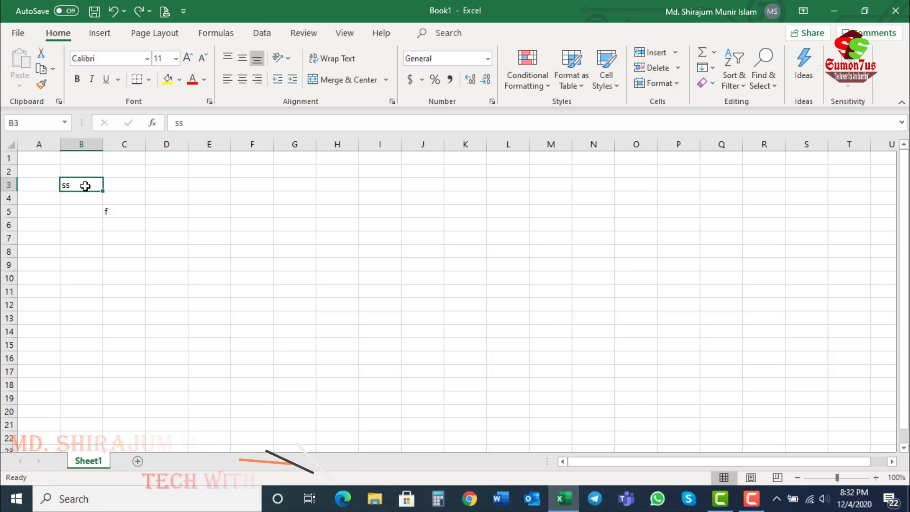
{"action": "left_click", "coordinate": [114, 209]}
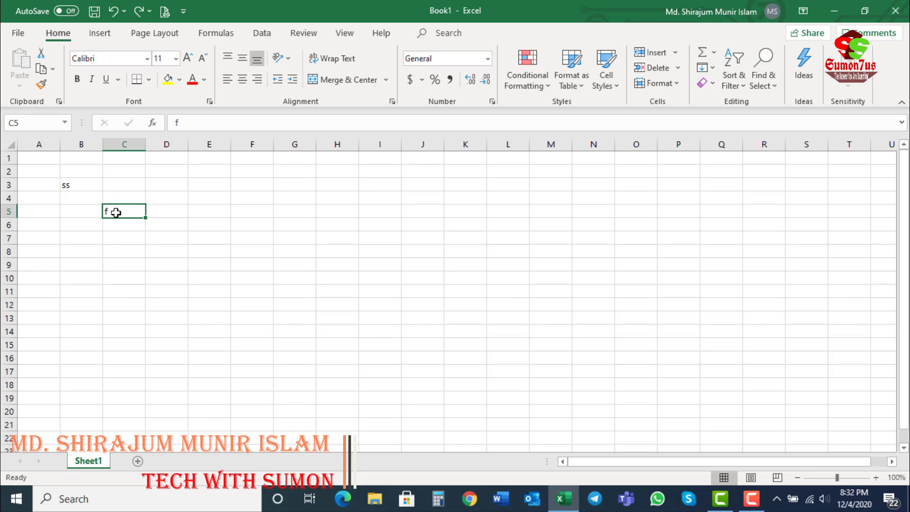
{"action": "left_click_drag", "start_coordinate": [43, 170], "coordinate": [160, 244]}
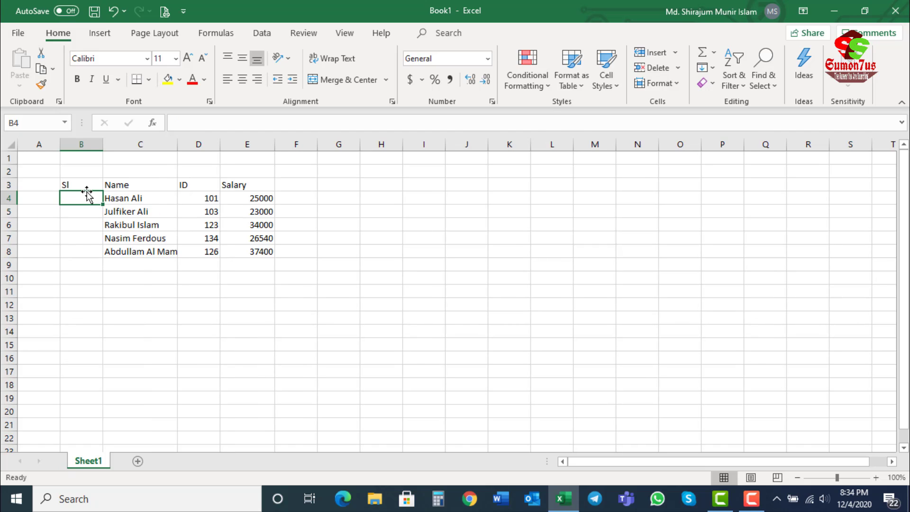
Step: Enter the serial numbers 1, 2 and 3 in cells B4 to B6, and clear B6
{"action": "type", "text": "1"}
{"action": "key", "text": "Return"}
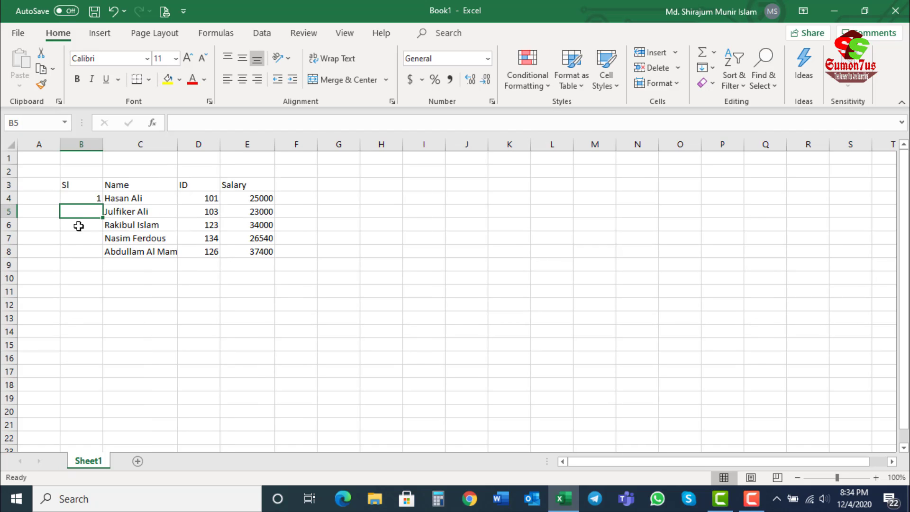
{"action": "type", "text": "2"}
{"action": "key", "text": "Return"}
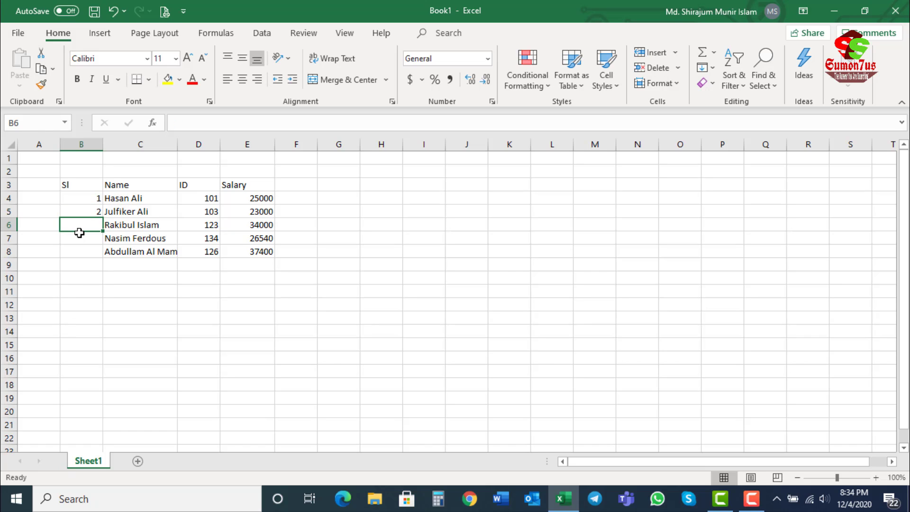
{"action": "type", "text": "3"}
{"action": "key", "text": "Return"}
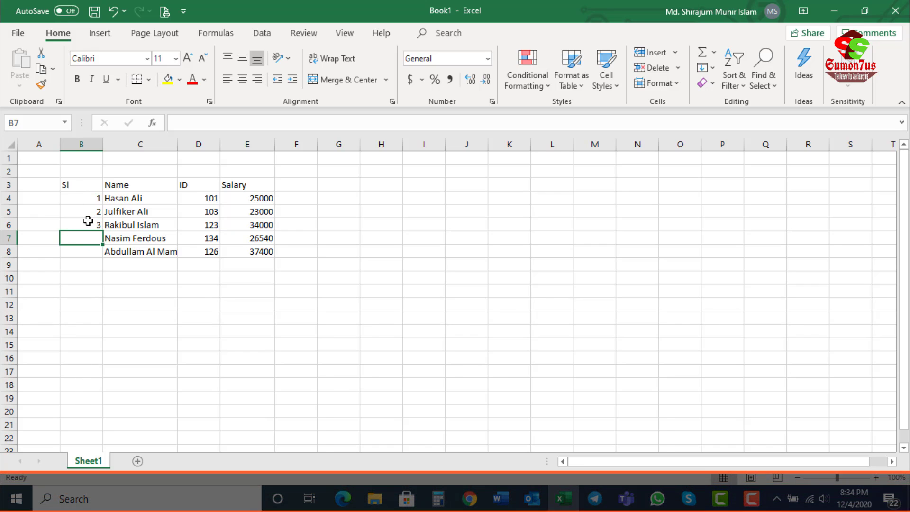
{"action": "left_click", "coordinate": [88, 222]}
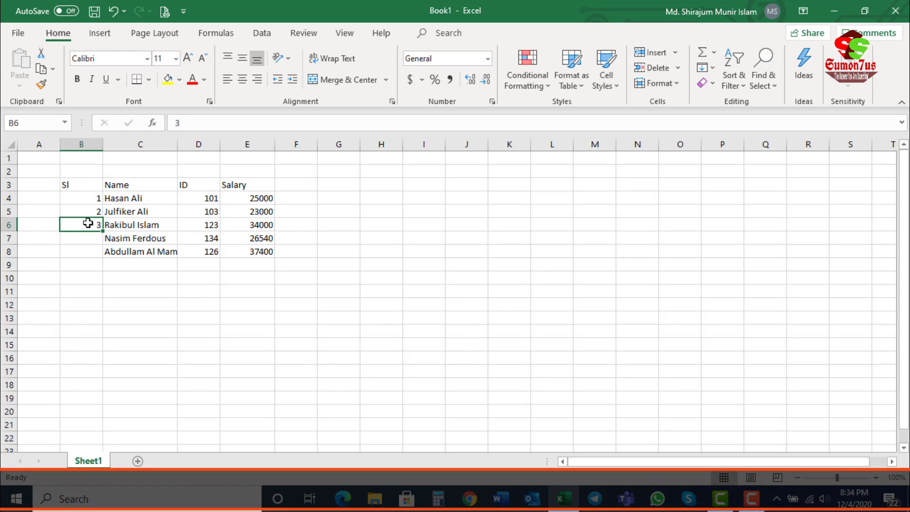
Step: Try extending the number series from B4:B5 down to B17 with the fill handle, and undo the fill
{"action": "left_click", "coordinate": [87, 197]}
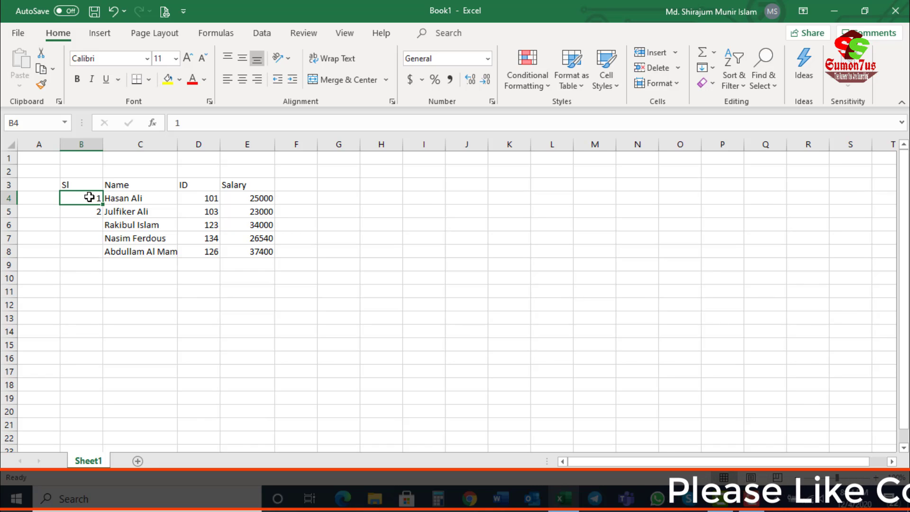
{"action": "left_click", "coordinate": [86, 211]}
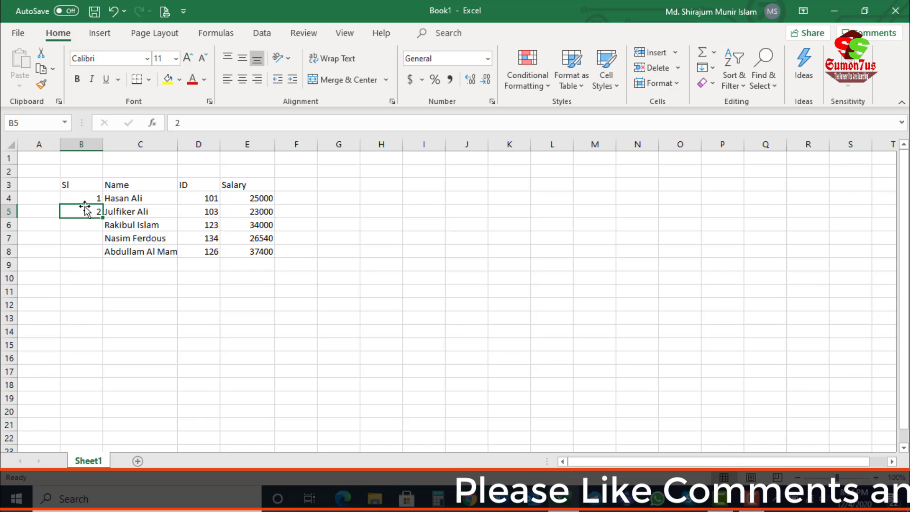
{"action": "left_click", "coordinate": [83, 198]}
{"action": "left_click_drag", "start_coordinate": [84, 205], "coordinate": [83, 206]}
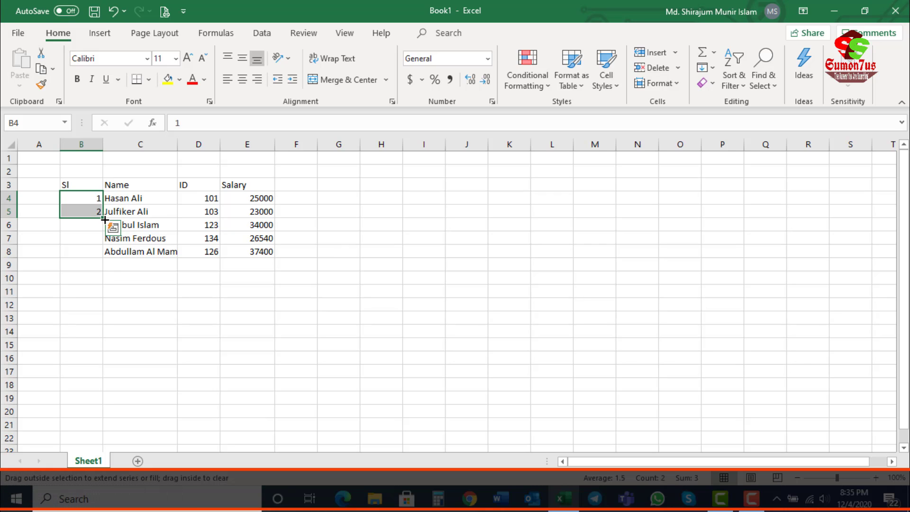
{"action": "left_click_drag", "start_coordinate": [104, 220], "coordinate": [98, 294]}
{"action": "left_click_drag", "start_coordinate": [95, 377], "coordinate": [96, 377]}
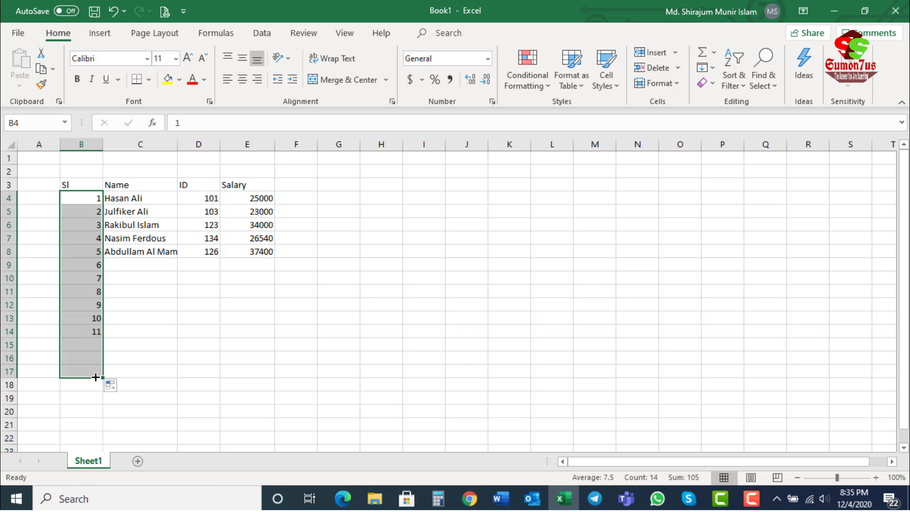
{"action": "left_click", "coordinate": [131, 289]}
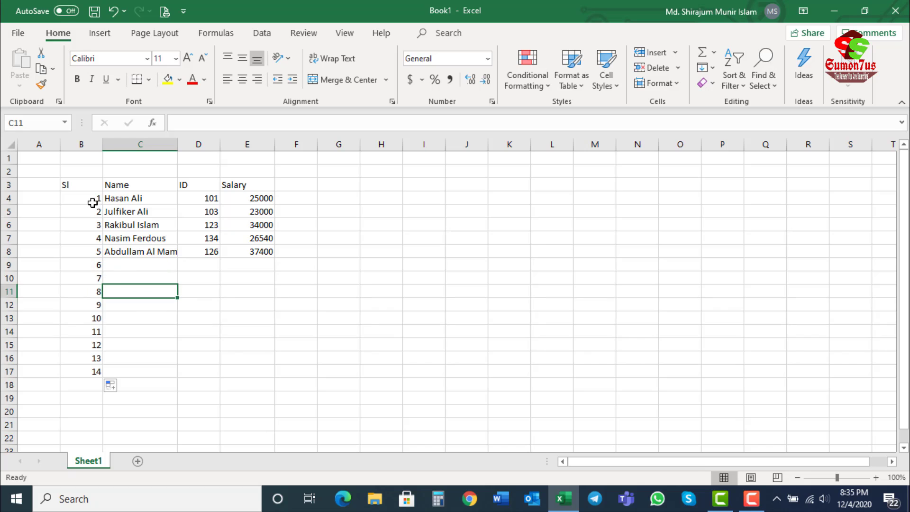
{"action": "key", "text": "ctrl+z"}
Step: Extend the number series from B4:B5 down to B8 with the fill handle
{"action": "left_click_drag", "start_coordinate": [86, 193], "coordinate": [86, 210]}
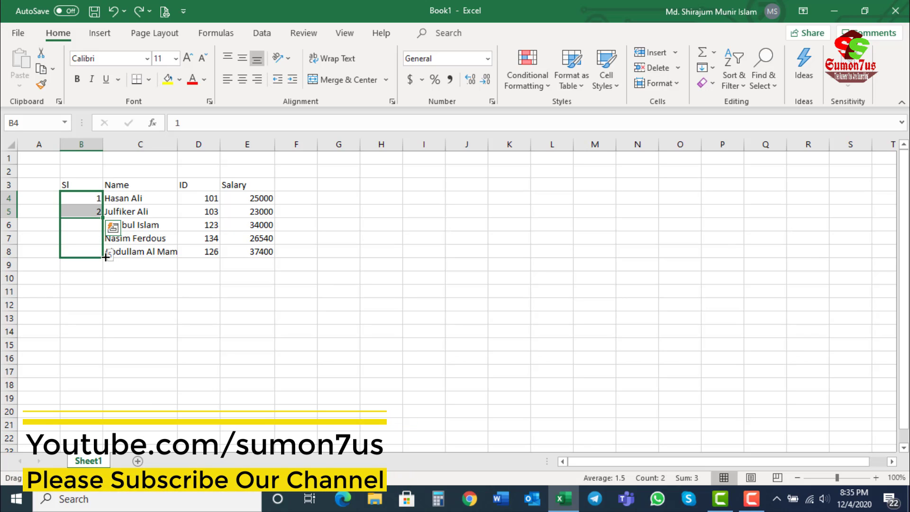
{"action": "left_click_drag", "start_coordinate": [105, 258], "coordinate": [106, 258]}
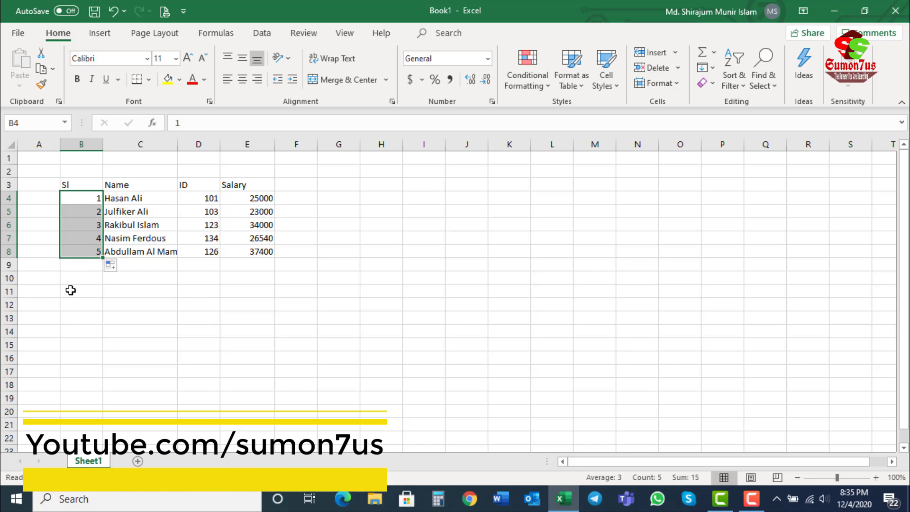
{"action": "left_click", "coordinate": [71, 213]}
Step: Try filling down to B8 from cell B4 alone, and undo the fill
{"action": "left_click", "coordinate": [79, 196]}
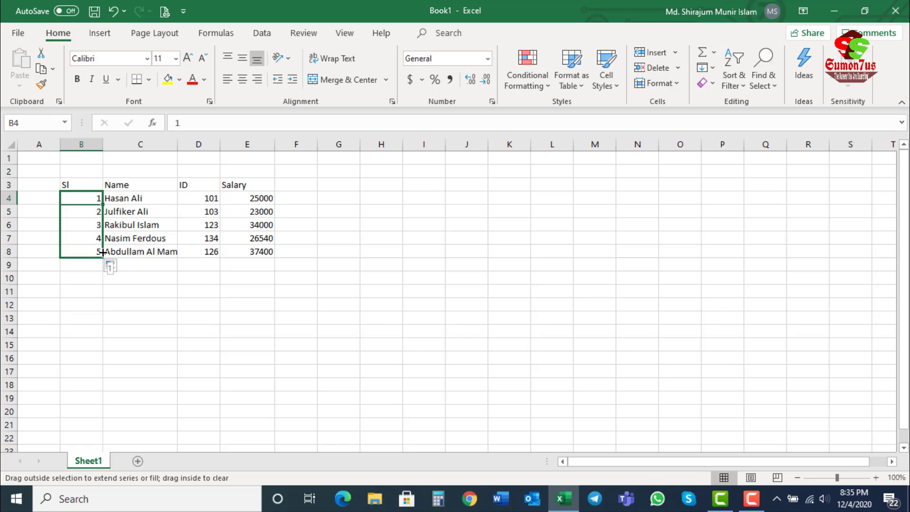
{"action": "left_click_drag", "start_coordinate": [102, 251], "coordinate": [102, 254]}
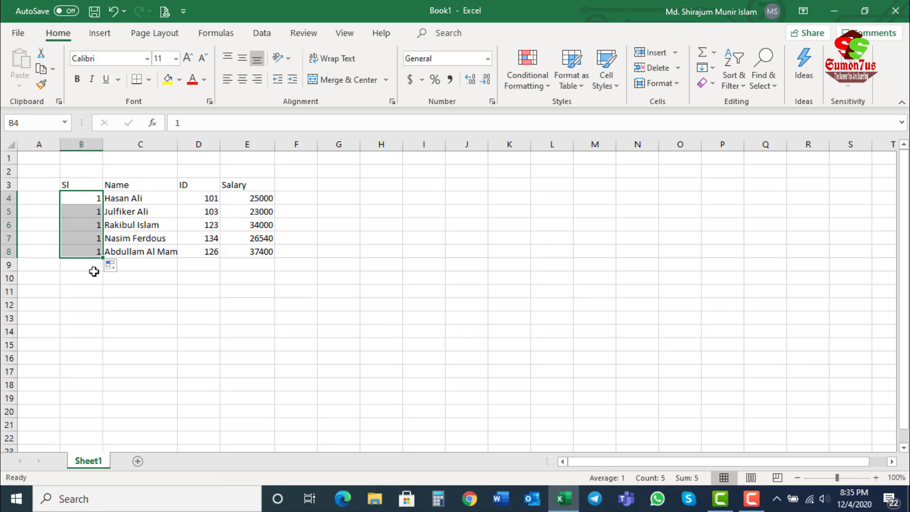
{"action": "key", "text": "ctrl+z"}
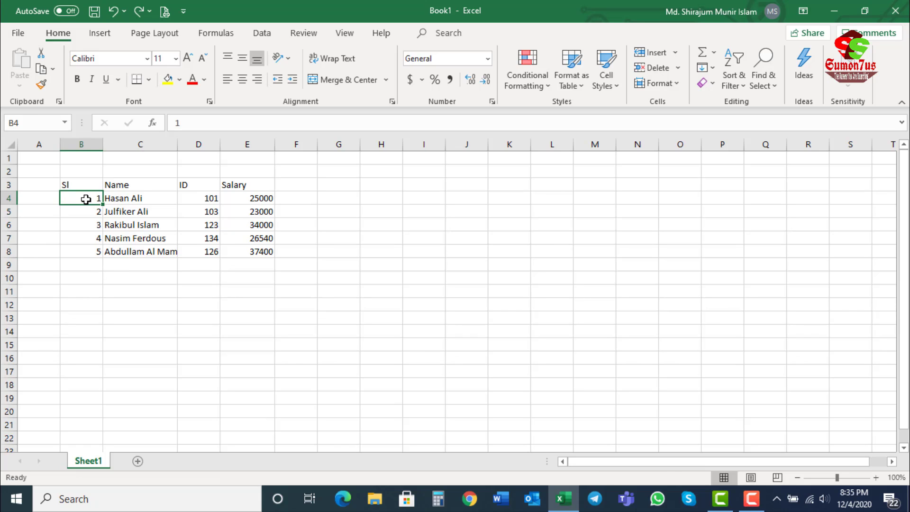
Step: Try extending the serial number series down to B13, and undo the fill
{"action": "left_click_drag", "start_coordinate": [81, 197], "coordinate": [88, 331]}
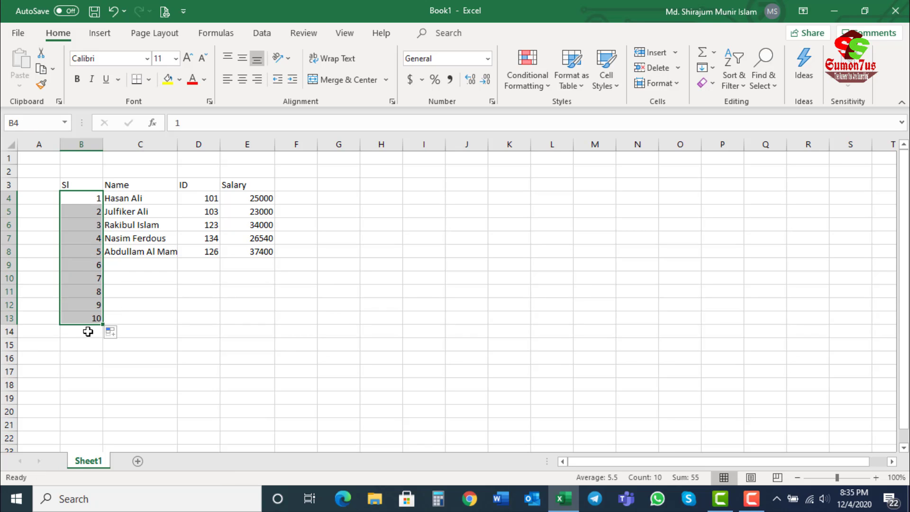
{"action": "key", "text": "ctrl+z"}
{"action": "left_click", "coordinate": [87, 188]}
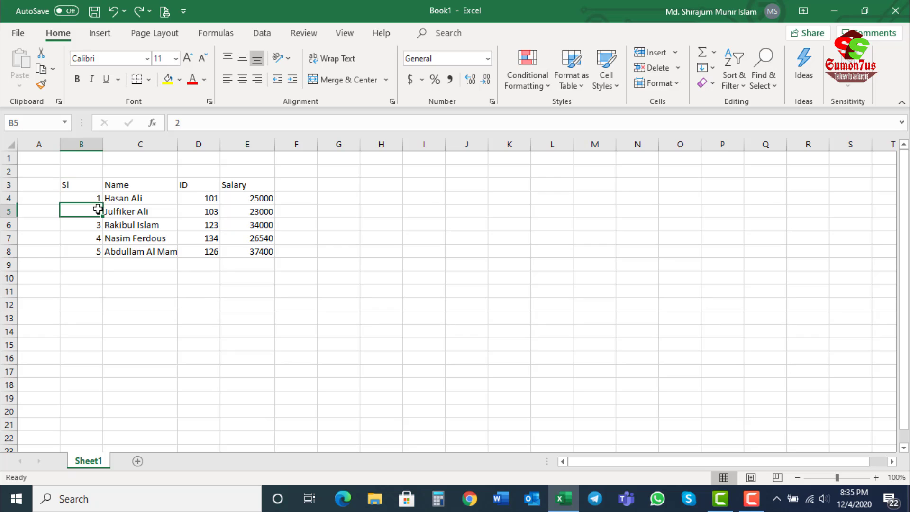
{"action": "left_click", "coordinate": [85, 188]}
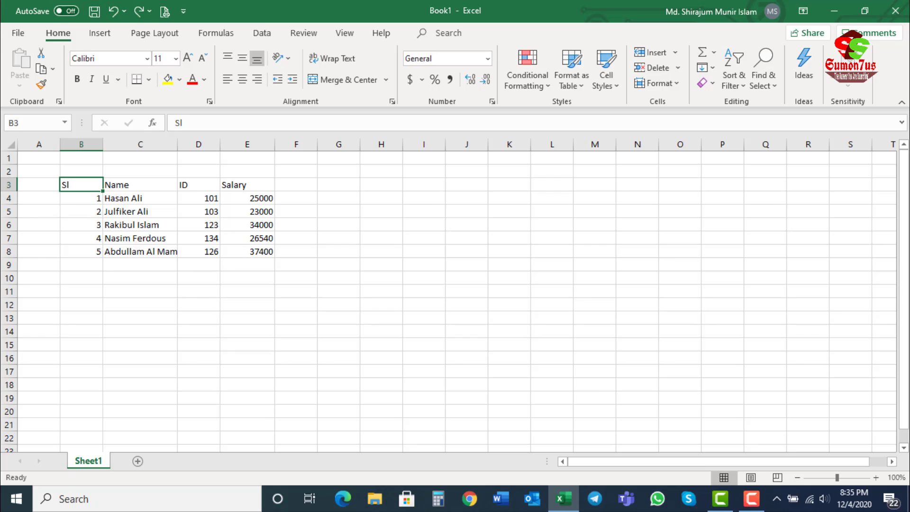
Step: Try moving the first name in the list from C4 to G4 with Cut and Paste, and undo the move
{"action": "left_click", "coordinate": [120, 201]}
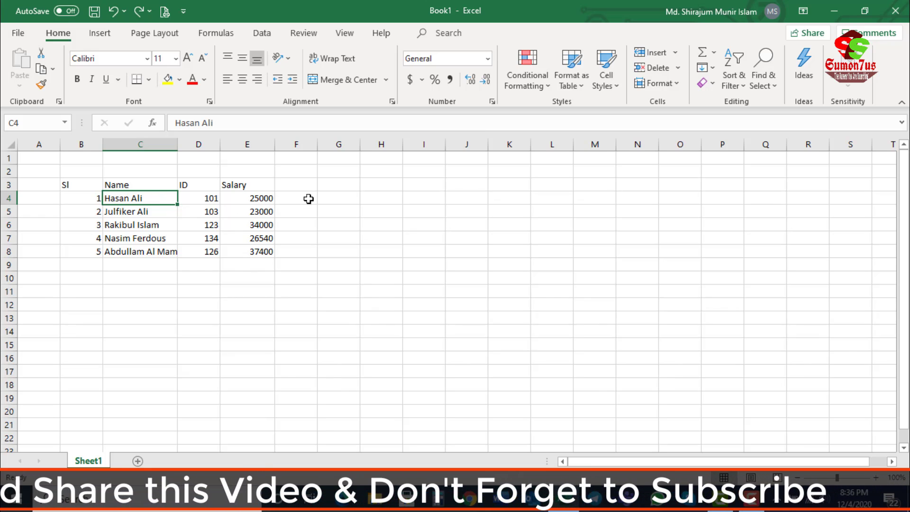
{"action": "left_click", "coordinate": [372, 198]}
{"action": "left_click", "coordinate": [134, 196]}
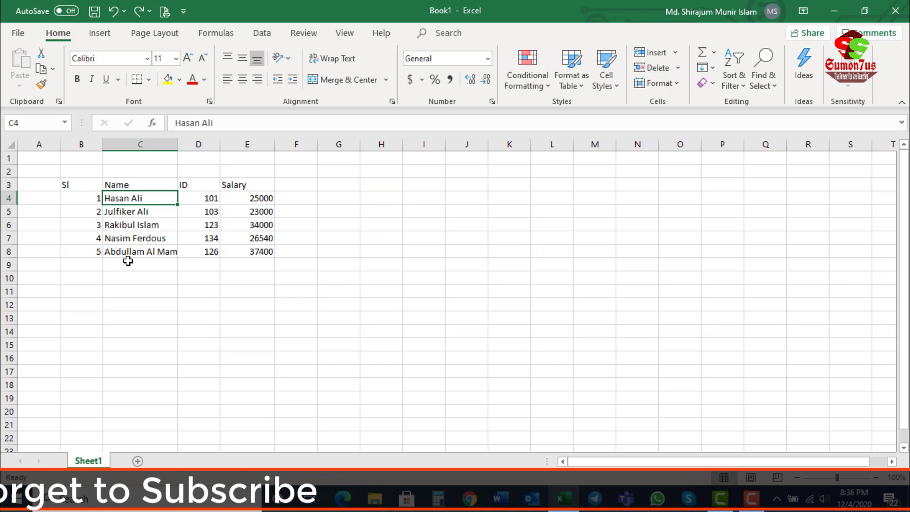
{"action": "left_click", "coordinate": [41, 56]}
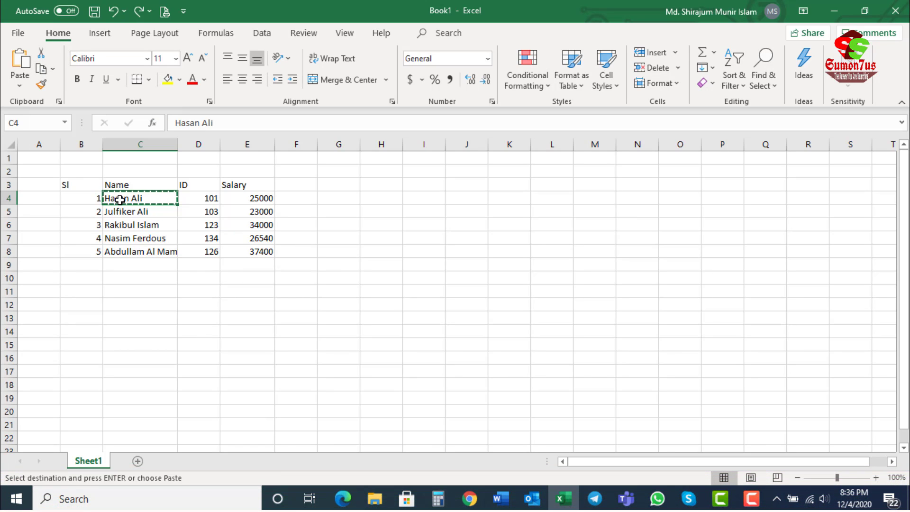
{"action": "left_click", "coordinate": [326, 198]}
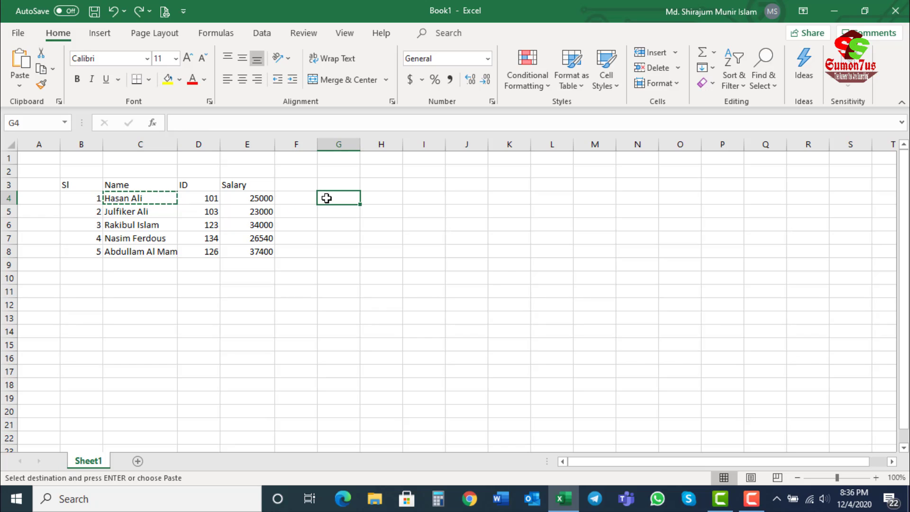
{"action": "left_click", "coordinate": [20, 61]}
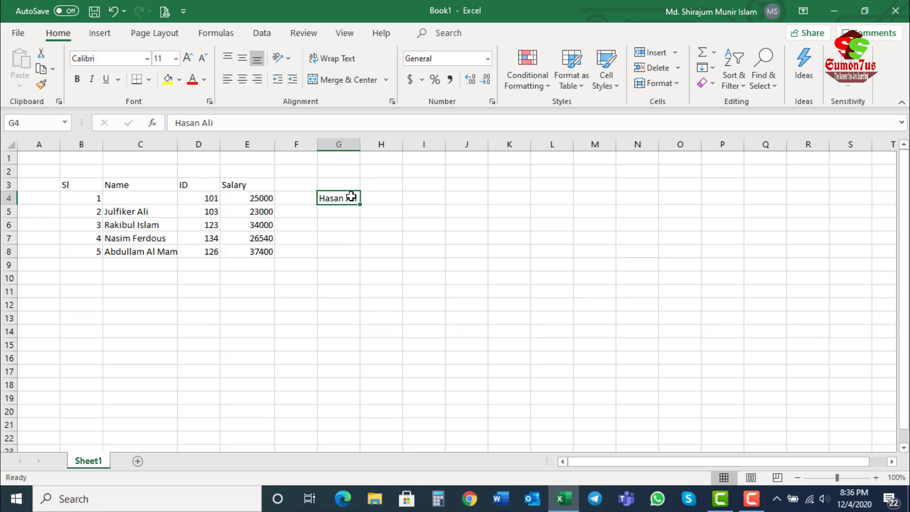
{"action": "left_click", "coordinate": [135, 198]}
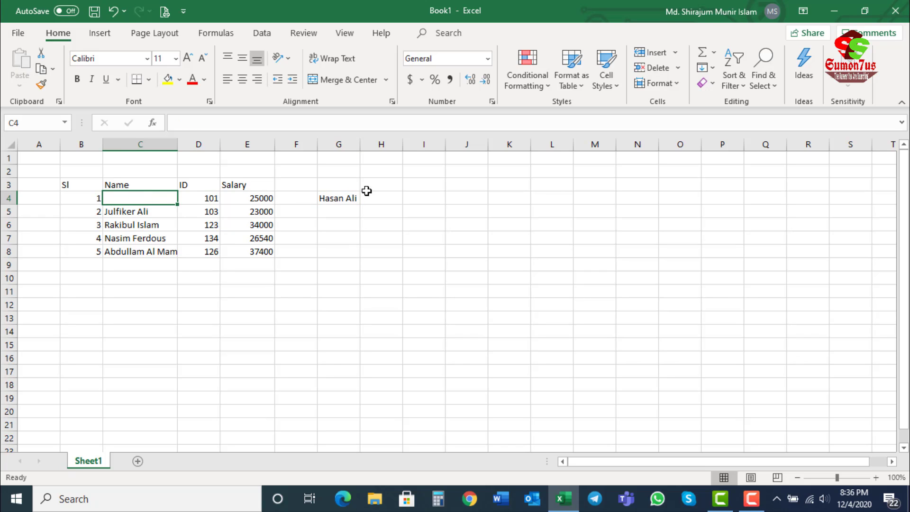
{"action": "left_click", "coordinate": [331, 194]}
{"action": "key", "text": "ctrl+z"}
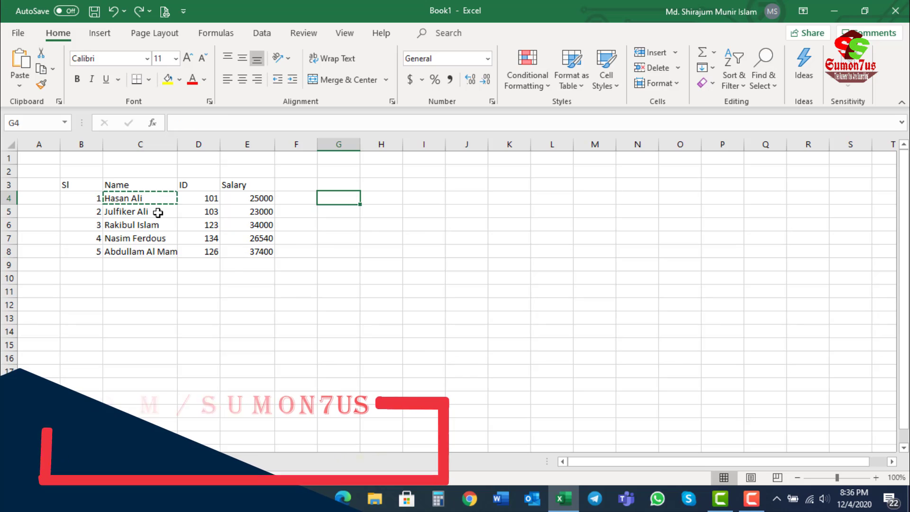
Step: Repeat the cut-and-paste move of the name in C4 to G4, and undo it
{"action": "left_click", "coordinate": [158, 211]}
{"action": "left_click", "coordinate": [145, 198]}
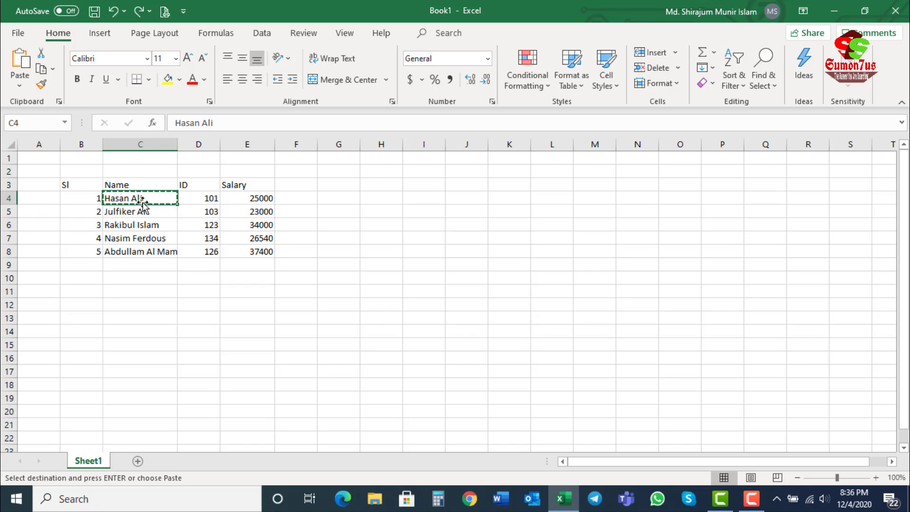
{"action": "left_click", "coordinate": [328, 200]}
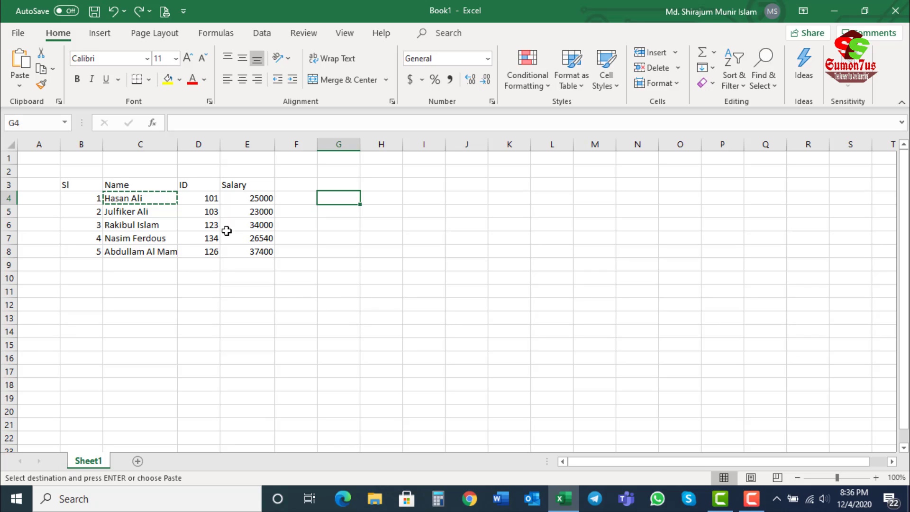
{"action": "left_click", "coordinate": [22, 61]}
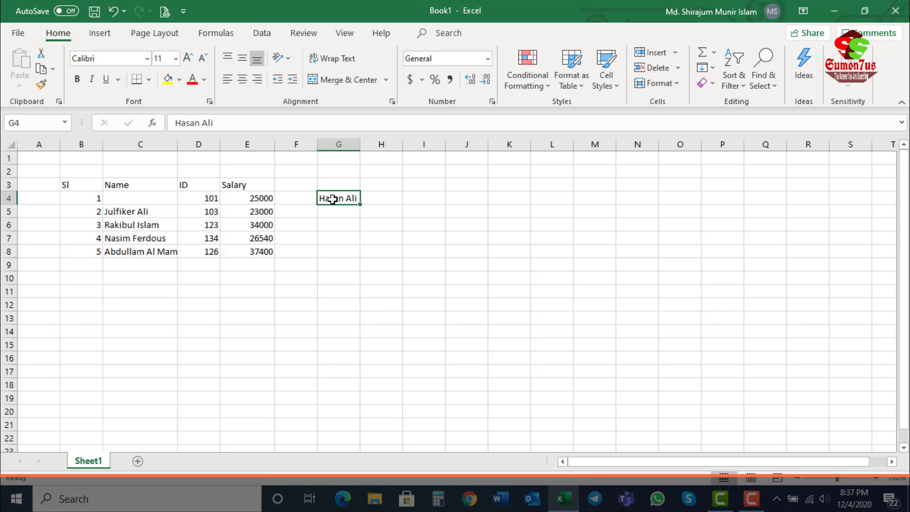
{"action": "key", "text": "ctrl+z"}
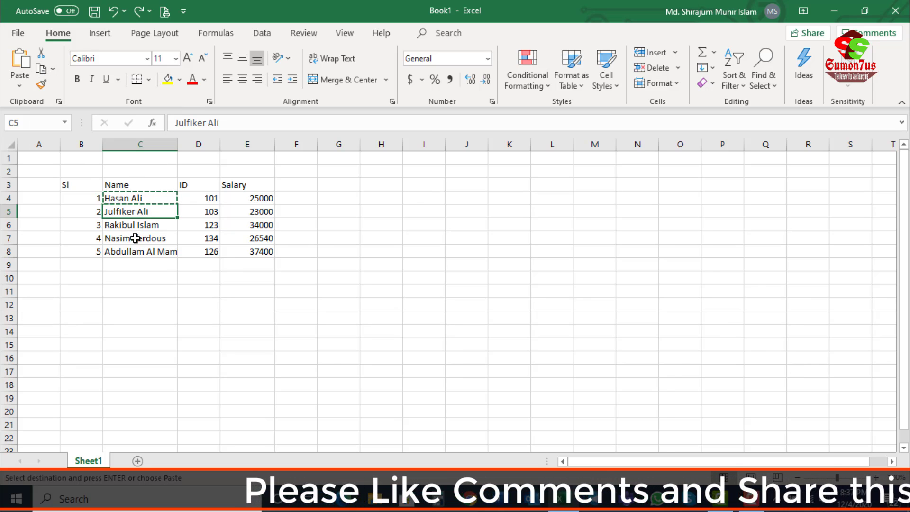
Step: Copy the name in cell C5 and paste it into each of the cells G5, G6, G7 and G8
{"action": "left_click", "coordinate": [43, 70]}
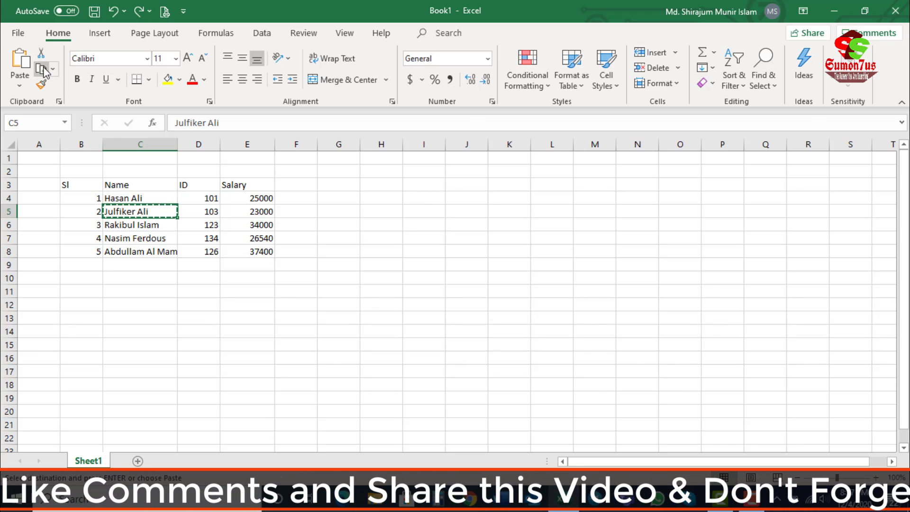
{"action": "left_click", "coordinate": [342, 210]}
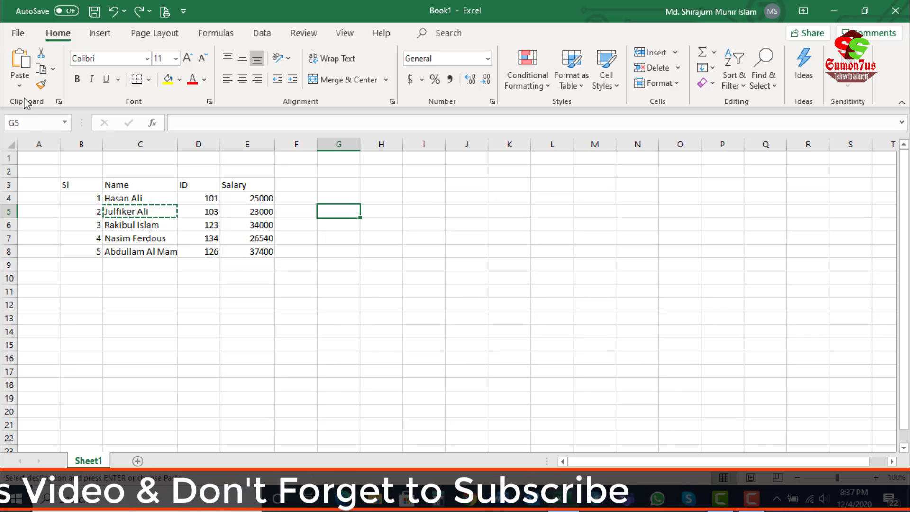
{"action": "key", "text": "ctrl+v"}
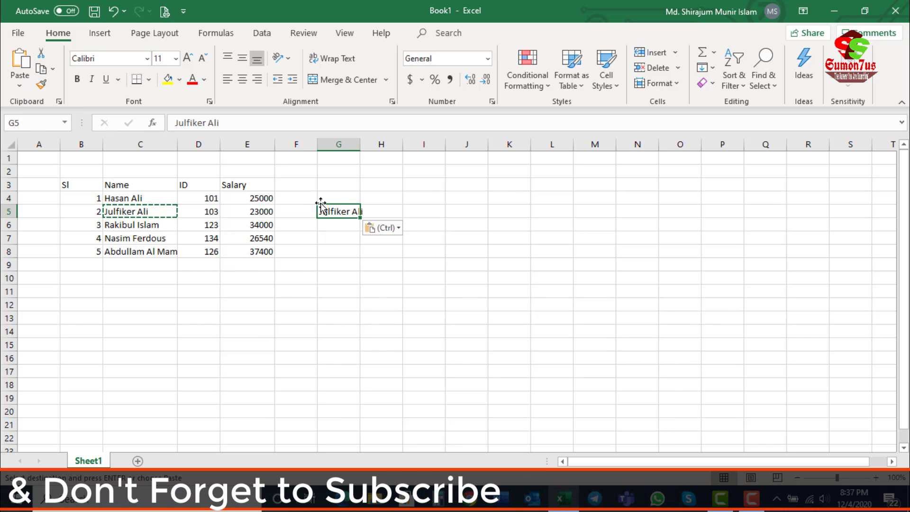
{"action": "left_click", "coordinate": [339, 224]}
{"action": "key", "text": "ctrl+v"}
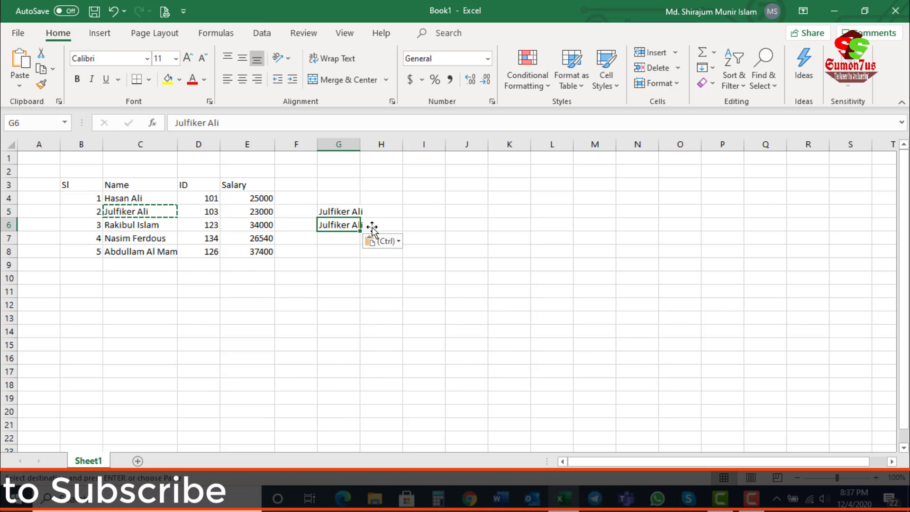
{"action": "left_click", "coordinate": [349, 237]}
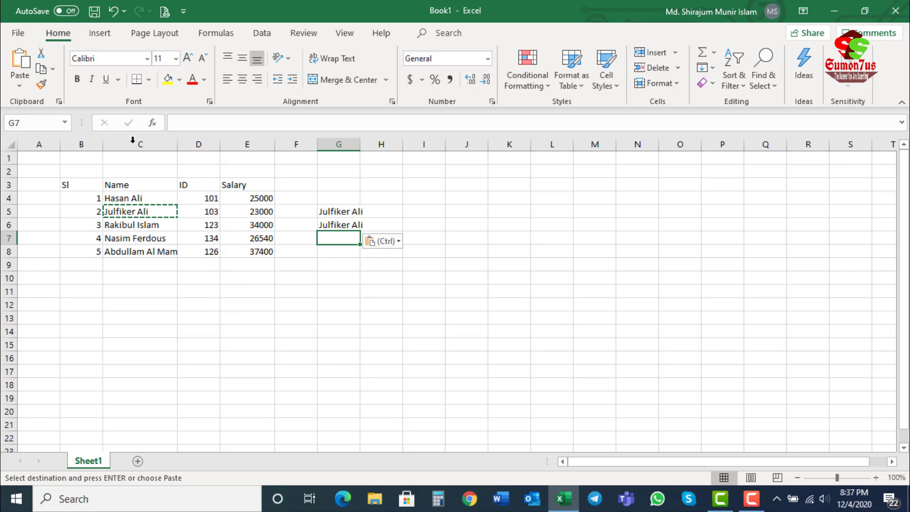
{"action": "left_click", "coordinate": [20, 62]}
{"action": "left_click", "coordinate": [335, 250]}
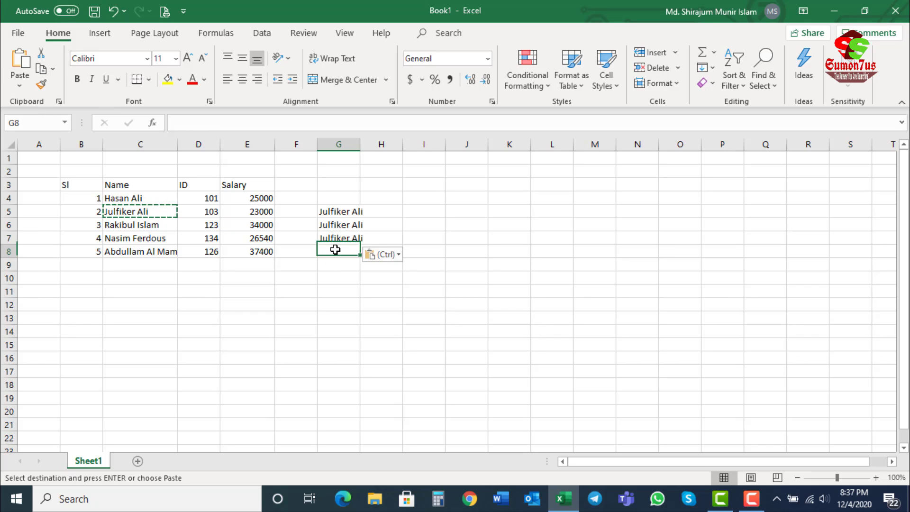
{"action": "left_click", "coordinate": [23, 61]}
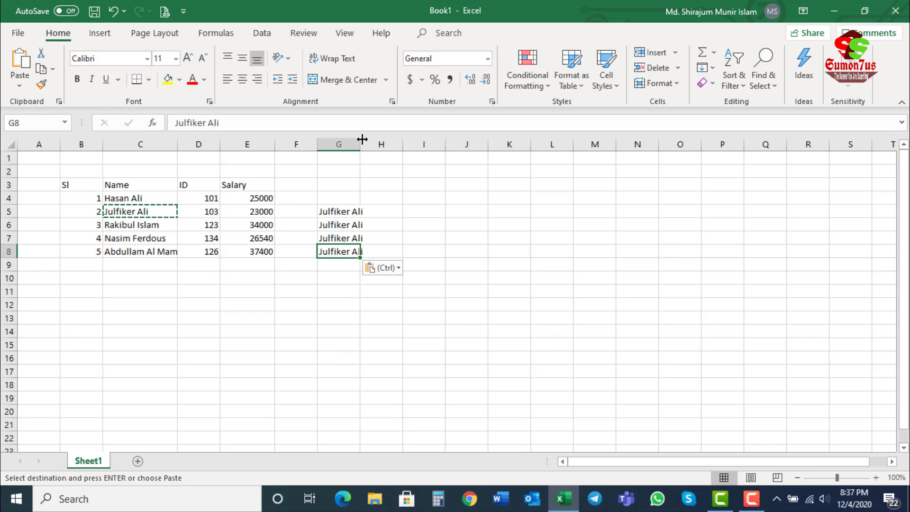
Step: Clear the pasted names from cells G5 to G8
{"action": "left_click_drag", "start_coordinate": [338, 211], "coordinate": [339, 251]}
{"action": "key", "text": "Delete"}
Step: Try pasting a copy of the name in C5 into cell G5
{"action": "left_click", "coordinate": [134, 216]}
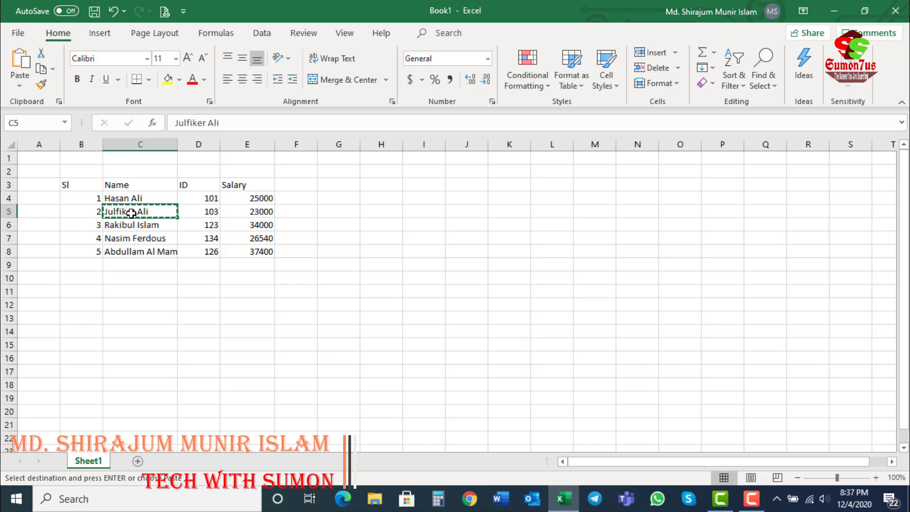
{"action": "left_click", "coordinate": [337, 213]}
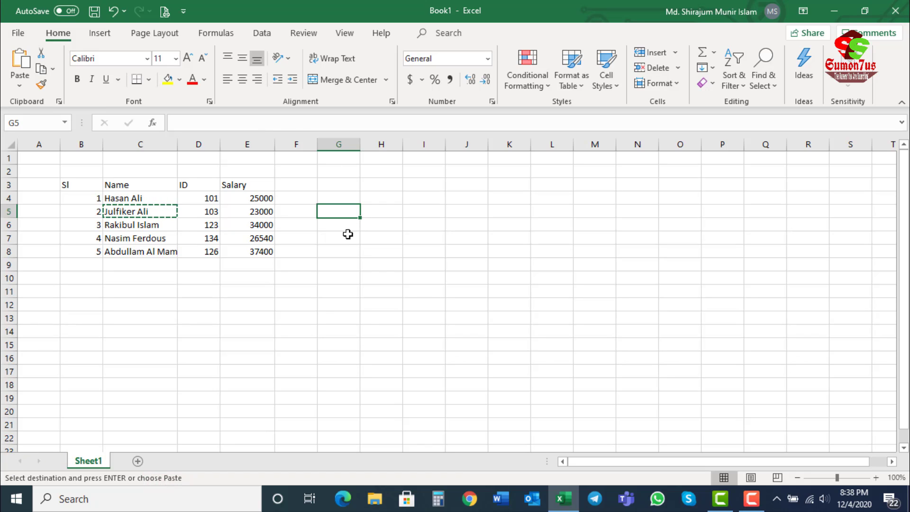
{"action": "left_click", "coordinate": [20, 71]}
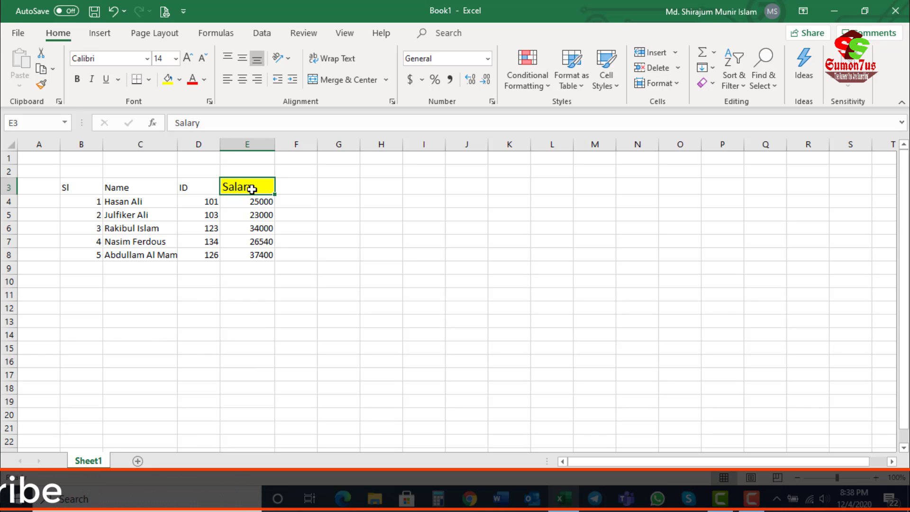
Step: Copy the 14-point, yellow-filled formatting of the Salary header in E3 onto headers B3 to D3 with Format Painter
{"action": "left_click", "coordinate": [41, 86]}
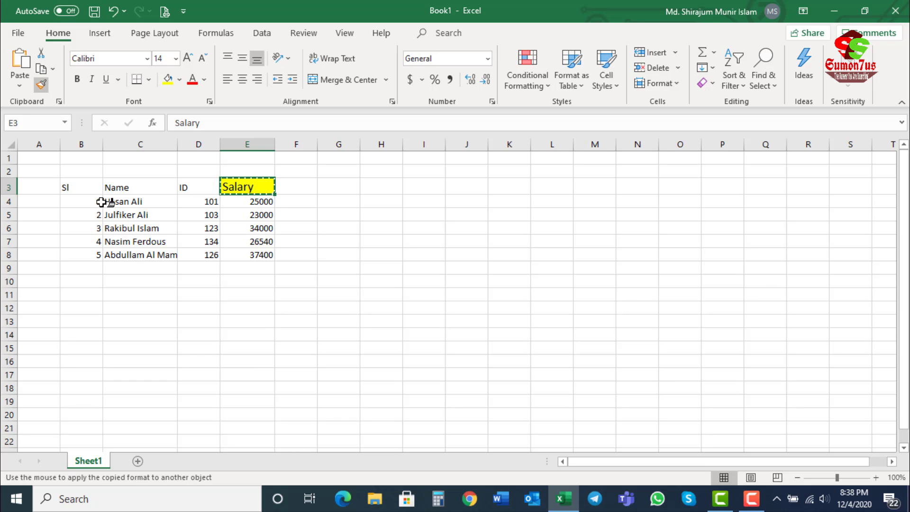
{"action": "mouse_move", "coordinate": [72, 189]}
{"action": "left_mouse_down"}
{"action": "mouse_move", "coordinate": [114, 195]}
{"action": "mouse_move", "coordinate": [200, 180]}
{"action": "left_mouse_up"}
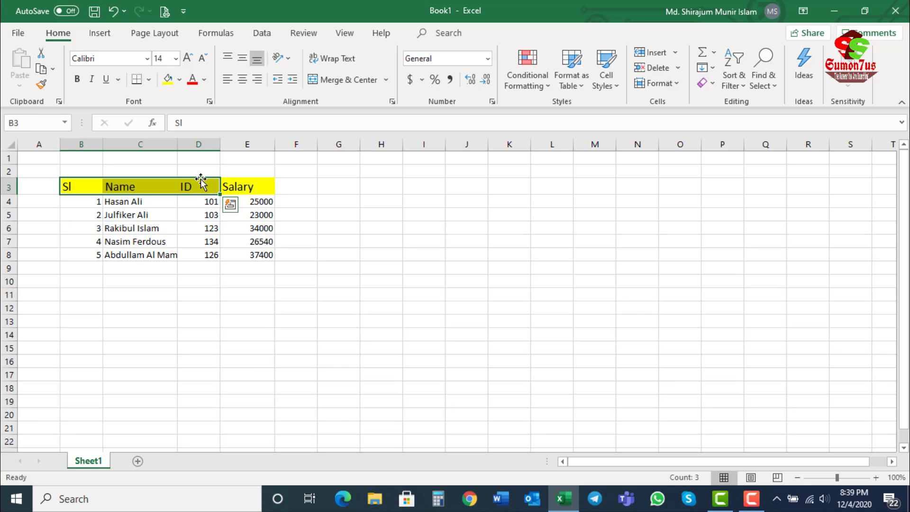
{"action": "left_click", "coordinate": [207, 187]}
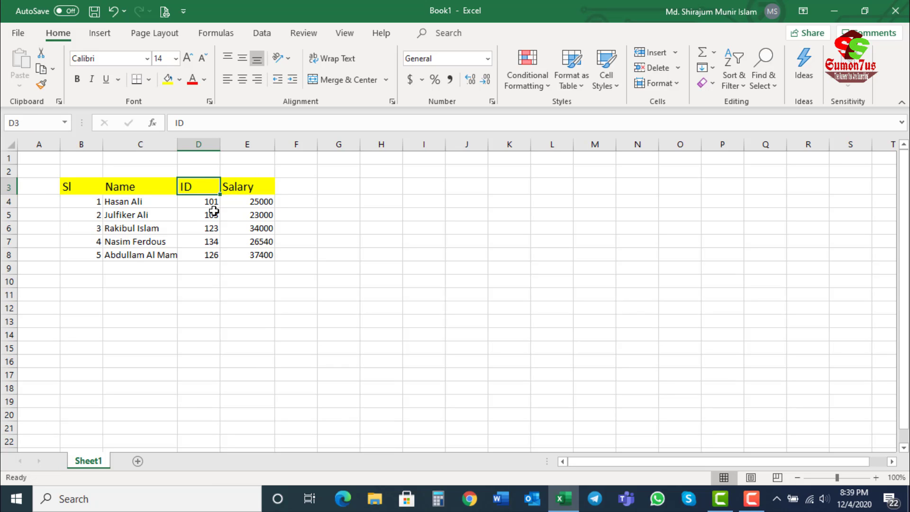
{"action": "left_click", "coordinate": [234, 190]}
{"action": "left_click_drag", "start_coordinate": [76, 191], "coordinate": [212, 180]}
{"action": "left_click", "coordinate": [248, 191]}
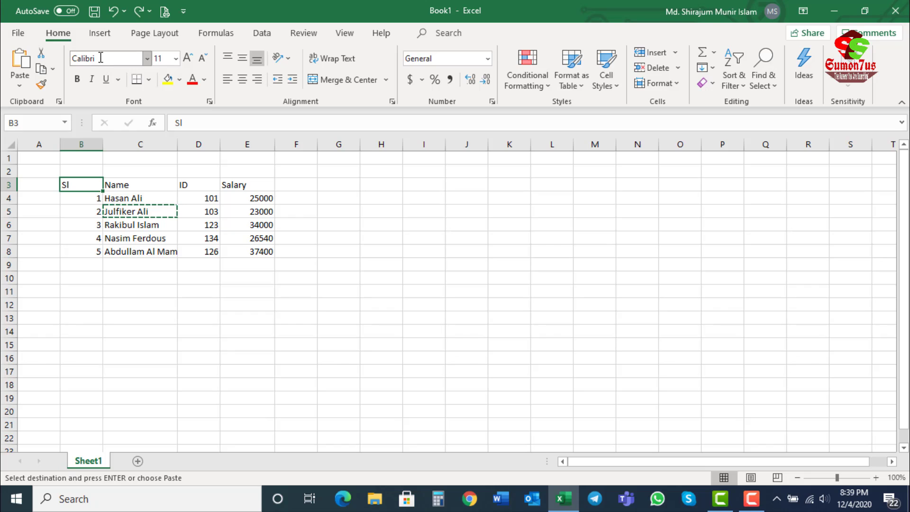
Step: Set the font of the Name header in C3 to Algerian
{"action": "left_click", "coordinate": [136, 180]}
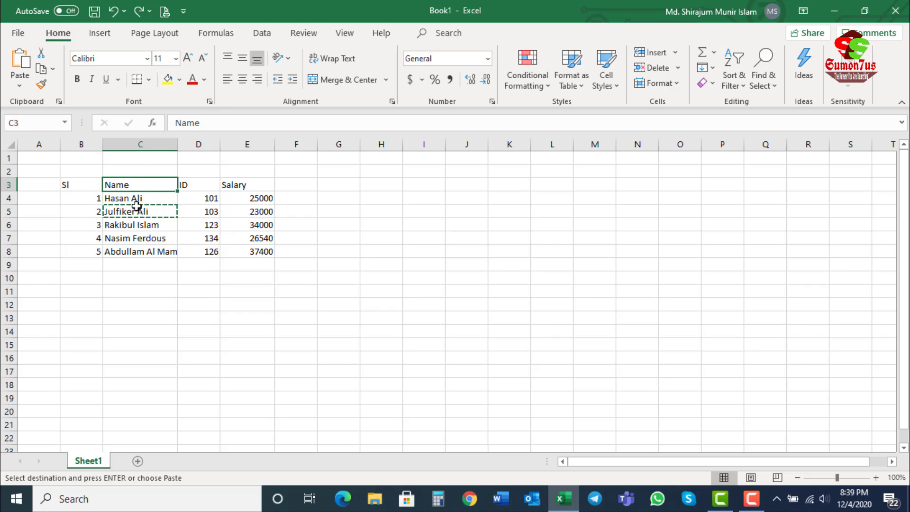
{"action": "left_click", "coordinate": [118, 250]}
{"action": "left_click", "coordinate": [131, 185]}
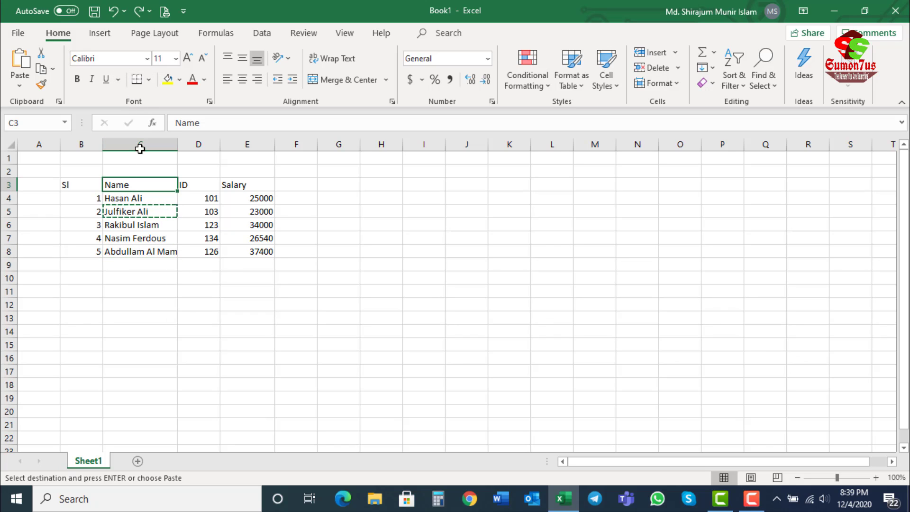
{"action": "left_click", "coordinate": [148, 59]}
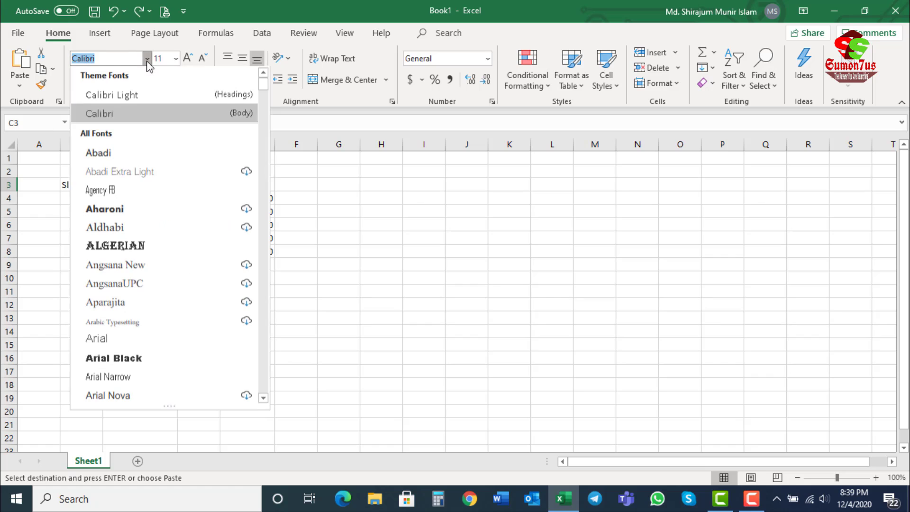
{"action": "left_click", "coordinate": [110, 246]}
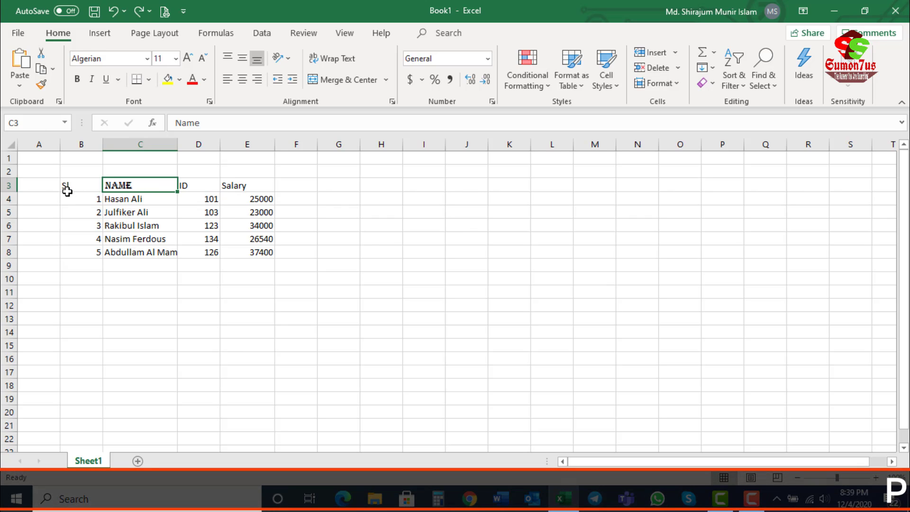
Step: Try the Algerian, AngsanaUPC and Arial Black fonts on the table B3:E8, and return it to Calibri
{"action": "left_click_drag", "start_coordinate": [71, 180], "coordinate": [245, 249]}
{"action": "left_click", "coordinate": [147, 58]}
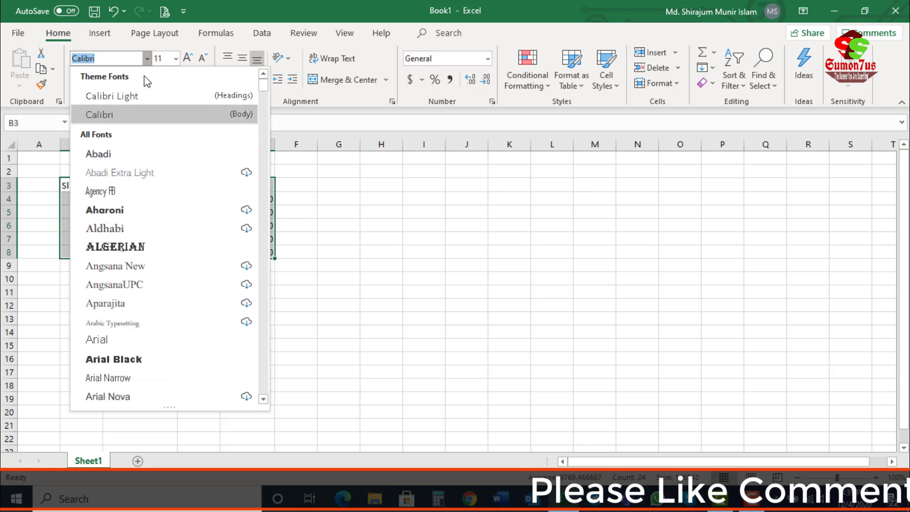
{"action": "left_click", "coordinate": [115, 246]}
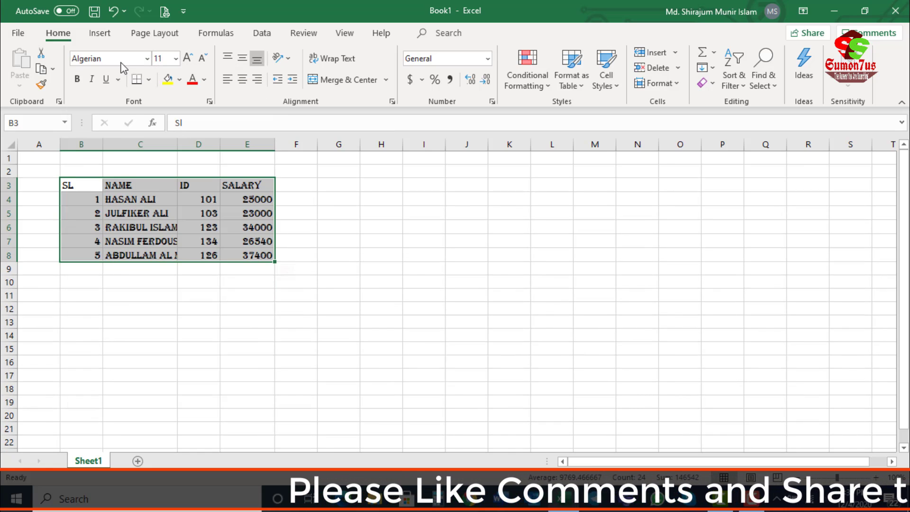
{"action": "left_click", "coordinate": [147, 58]}
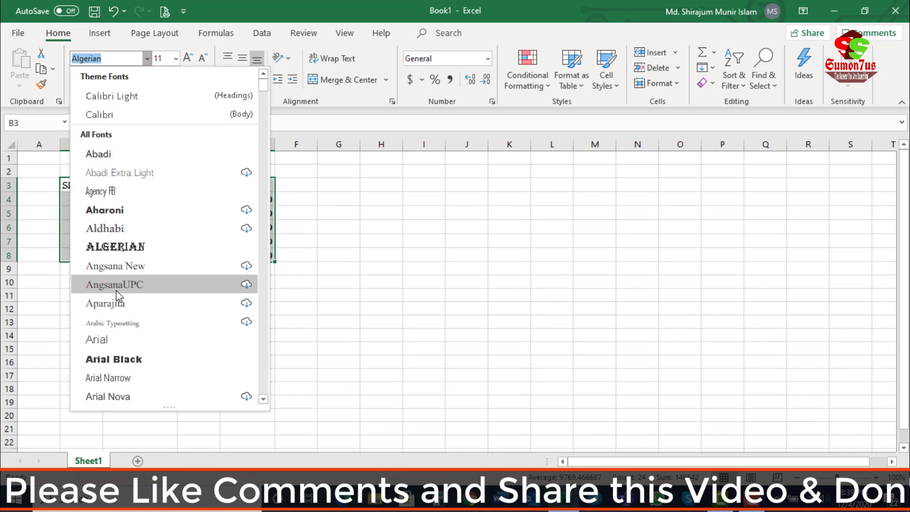
{"action": "left_click", "coordinate": [115, 285]}
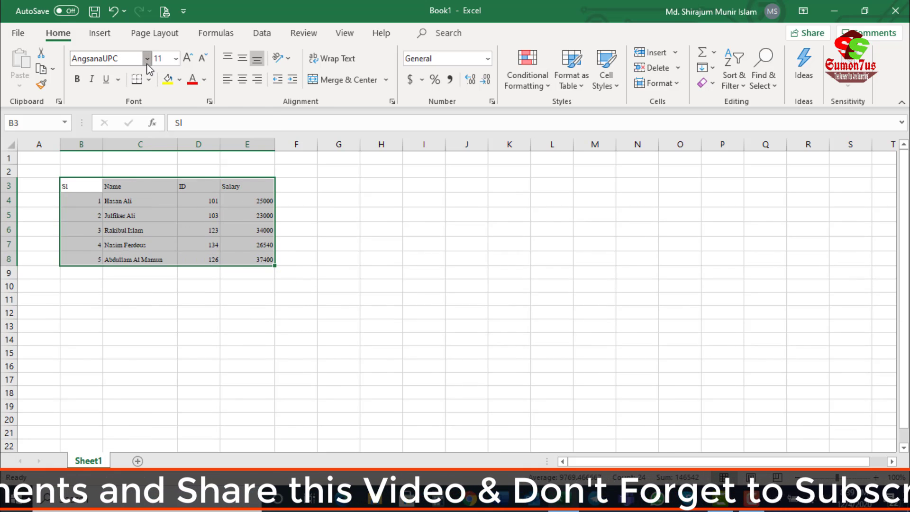
{"action": "left_click", "coordinate": [147, 58]}
{"action": "left_click", "coordinate": [114, 358]}
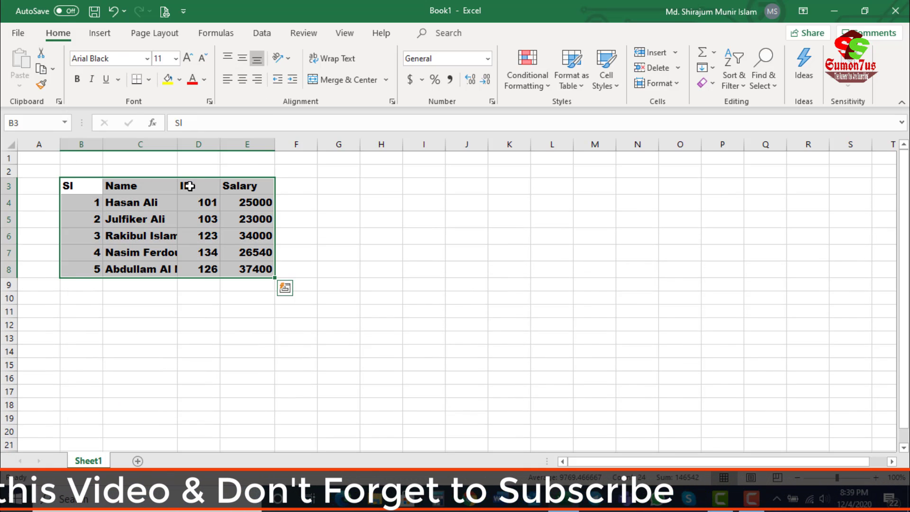
{"action": "left_click", "coordinate": [147, 58]}
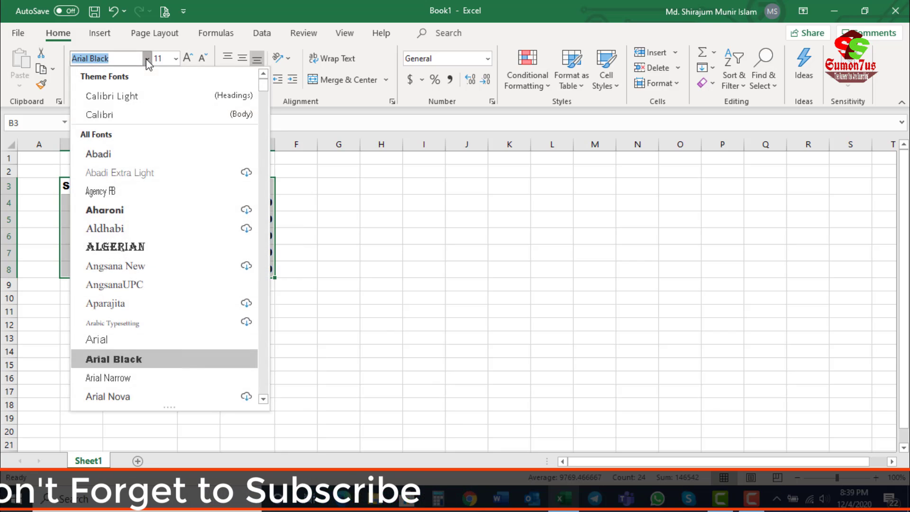
{"action": "left_click", "coordinate": [102, 114]}
{"action": "left_click", "coordinate": [136, 211]}
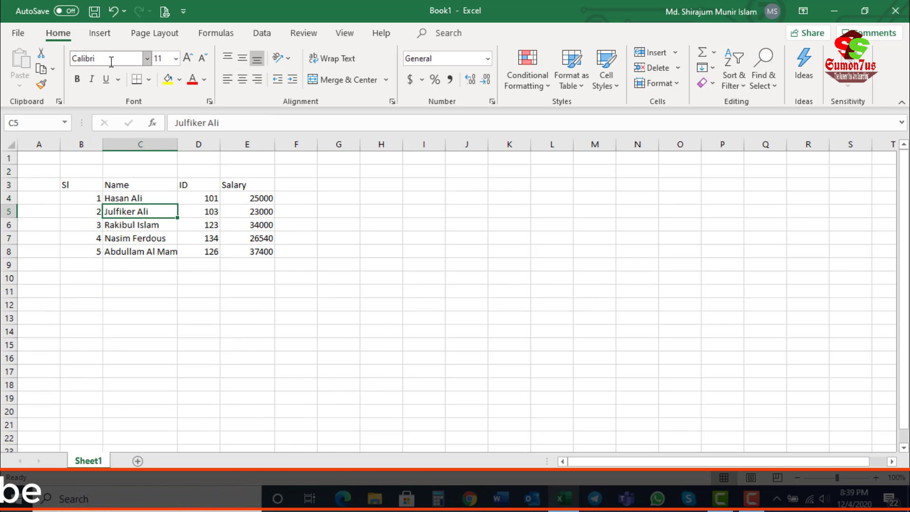
Step: Set the font size of the header cells B3:E3 to 20
{"action": "left_click_drag", "start_coordinate": [81, 186], "coordinate": [246, 251]}
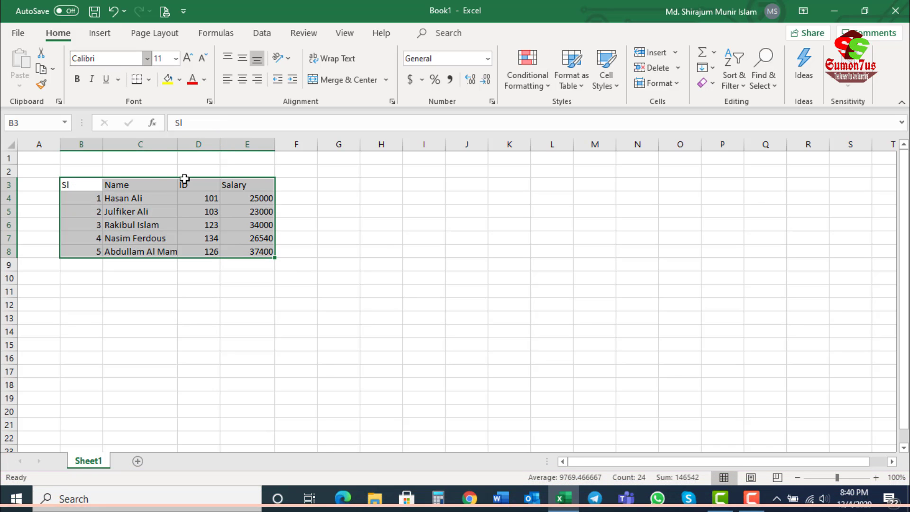
{"action": "left_click", "coordinate": [132, 214]}
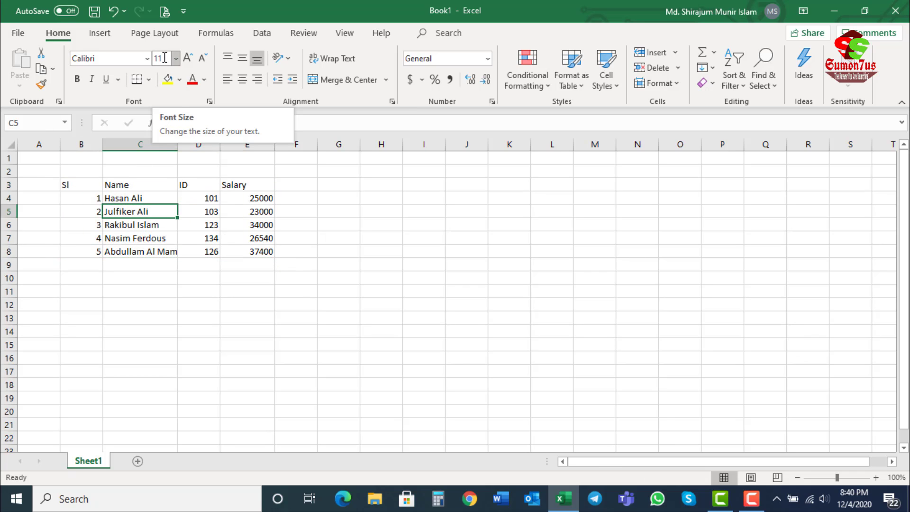
{"action": "left_click_drag", "start_coordinate": [70, 184], "coordinate": [246, 184]}
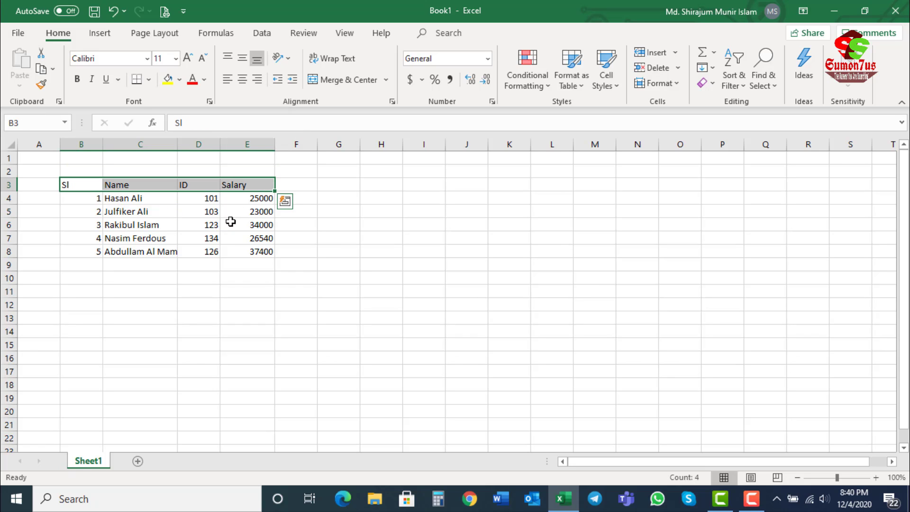
{"action": "left_click", "coordinate": [175, 58]}
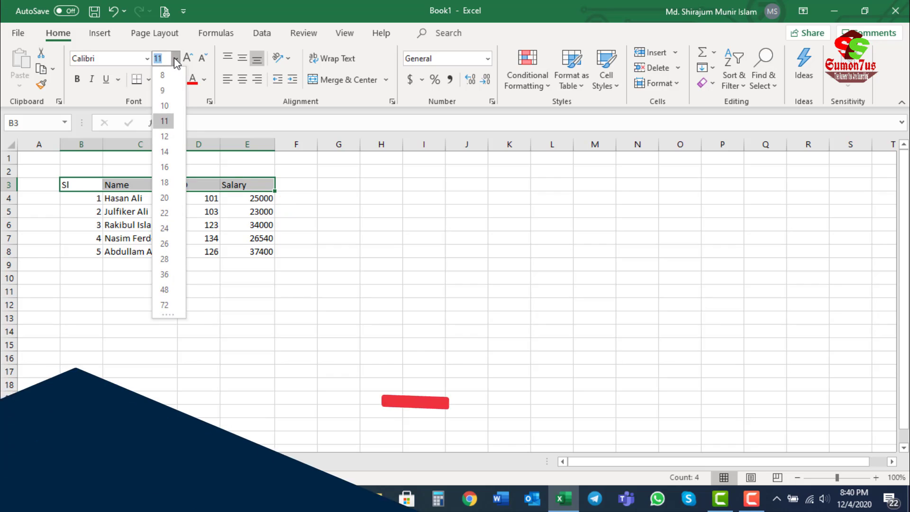
{"action": "left_click", "coordinate": [164, 197]}
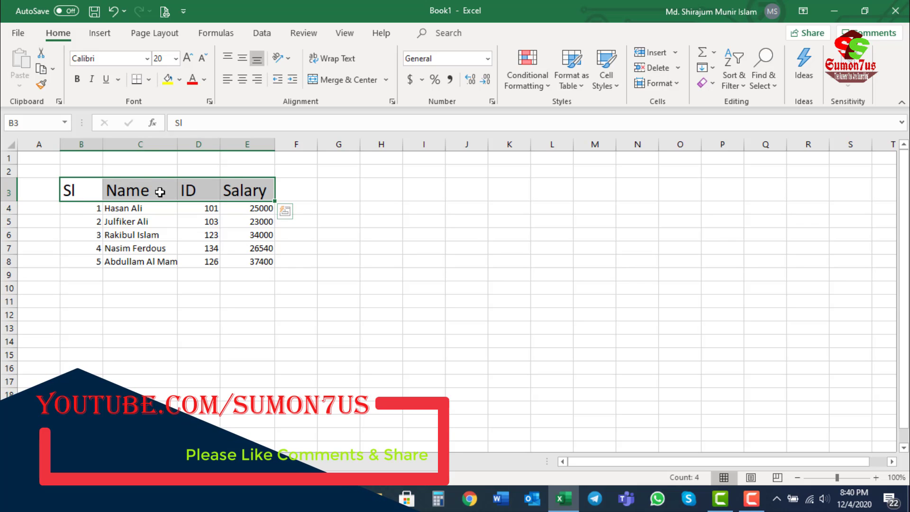
Step: Set the font size of the header cells B3:E3 to 8, and enlarge it with Increase Font Size to 16
{"action": "left_click", "coordinate": [175, 58]}
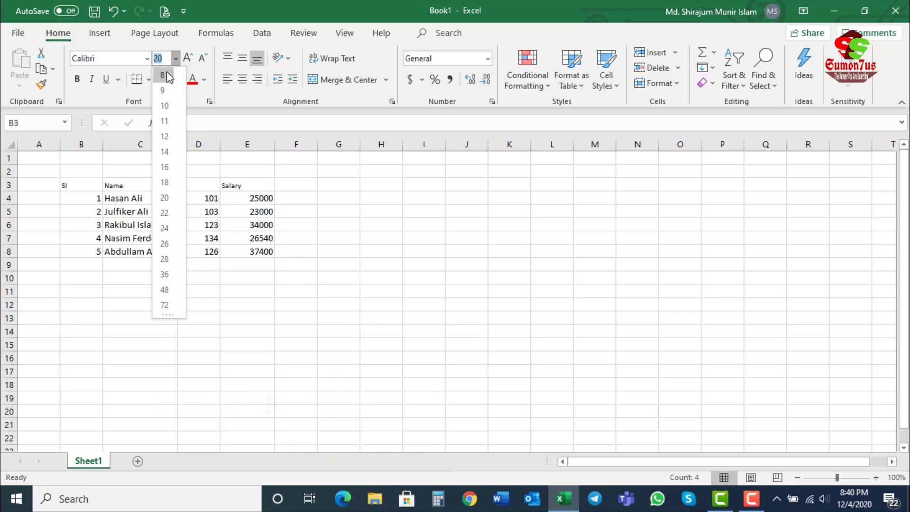
{"action": "left_click", "coordinate": [163, 75]}
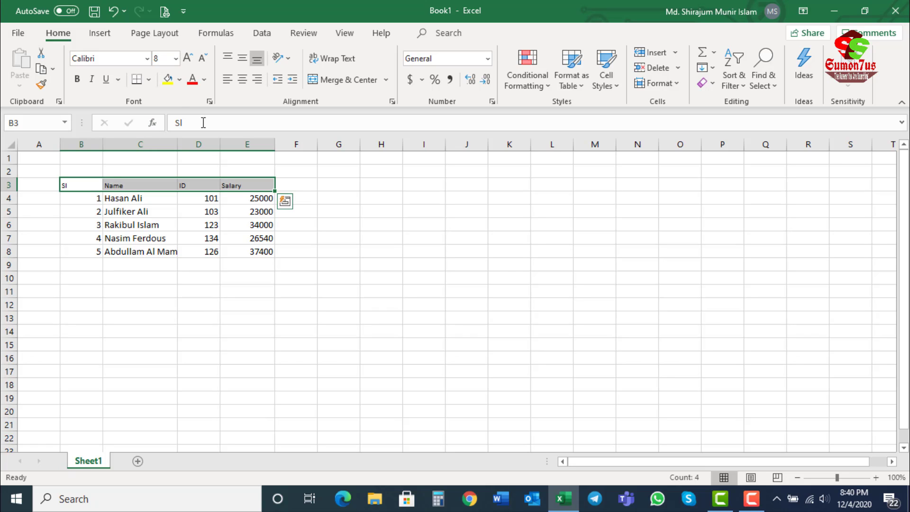
{"action": "left_click", "coordinate": [188, 59]}
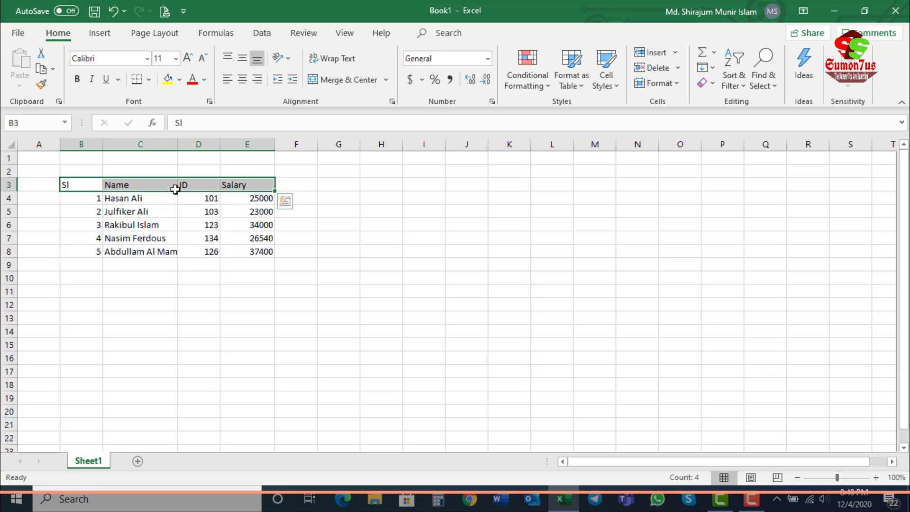
{"action": "left_click", "coordinate": [188, 59]}
{"action": "left_click", "coordinate": [189, 59]}
{"action": "left_click", "coordinate": [188, 60]}
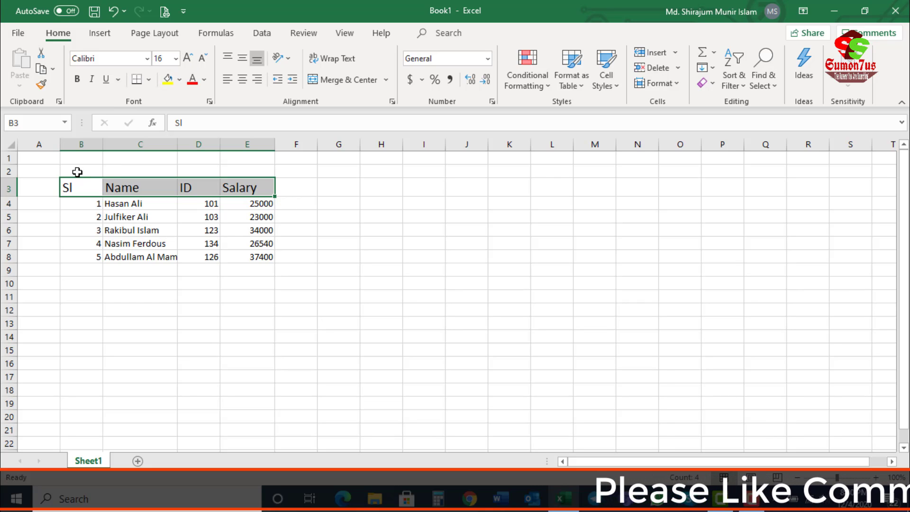
Step: Reduce the header cells' font size to 12 with Decrease Font Size
{"action": "left_click", "coordinate": [202, 59]}
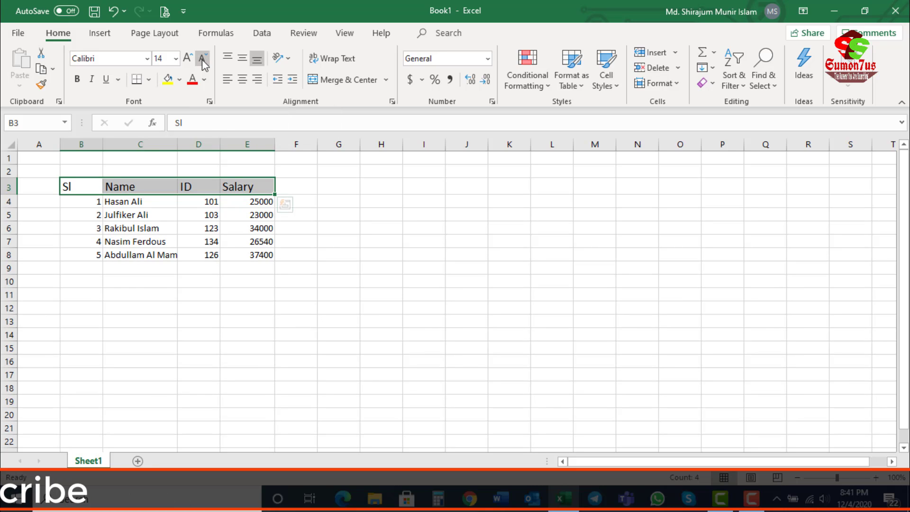
{"action": "left_click", "coordinate": [202, 59]}
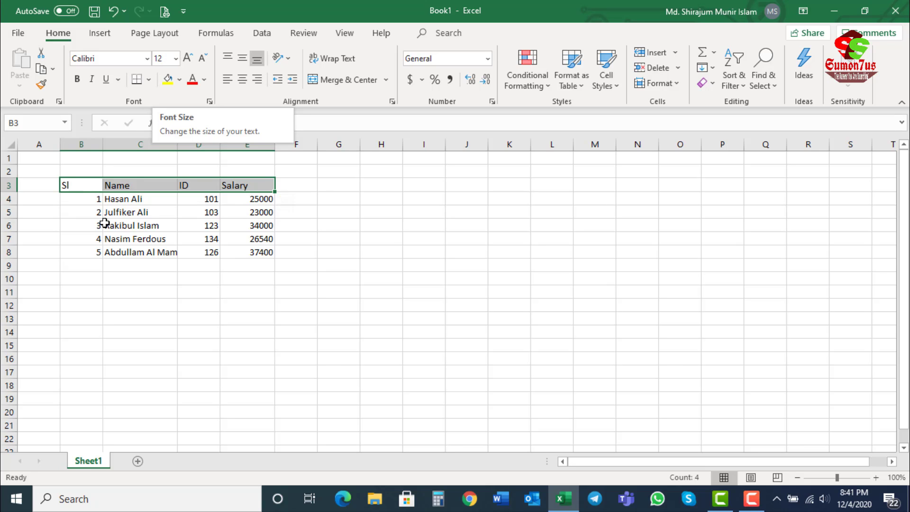
{"action": "left_click", "coordinate": [142, 212]}
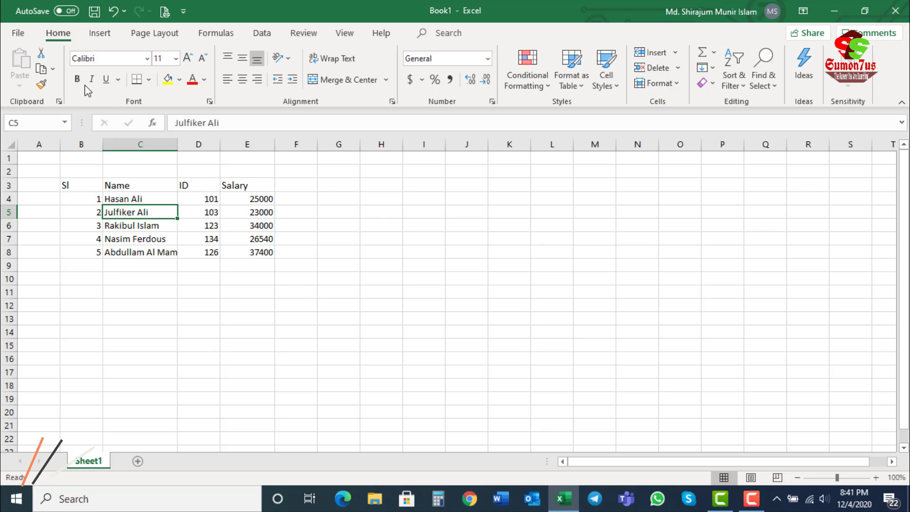
Step: Make the header cells B3:E3 bold
{"action": "left_click", "coordinate": [108, 186]}
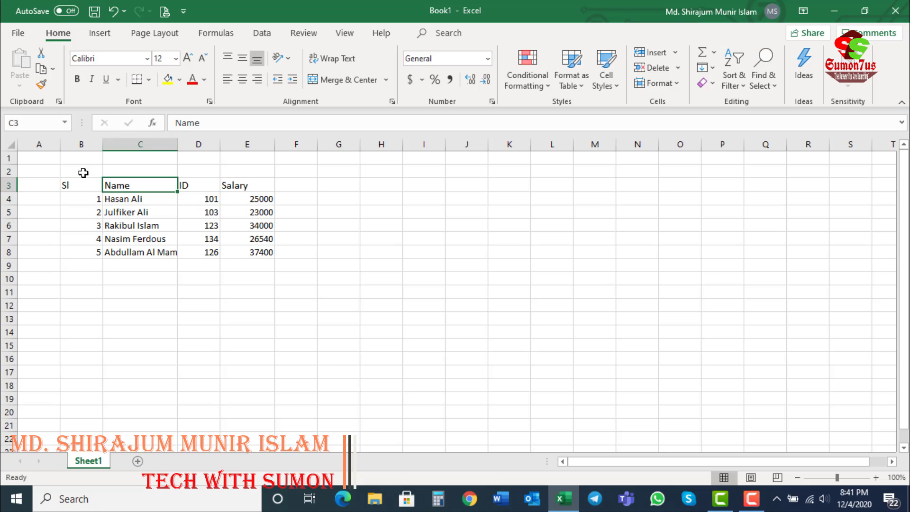
{"action": "left_click_drag", "start_coordinate": [67, 184], "coordinate": [248, 182]}
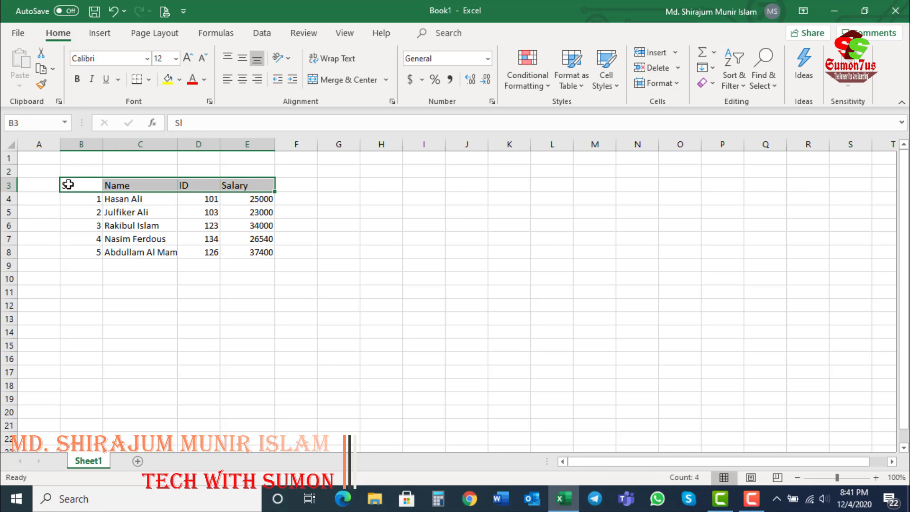
{"action": "left_click_drag", "start_coordinate": [68, 184], "coordinate": [247, 186]}
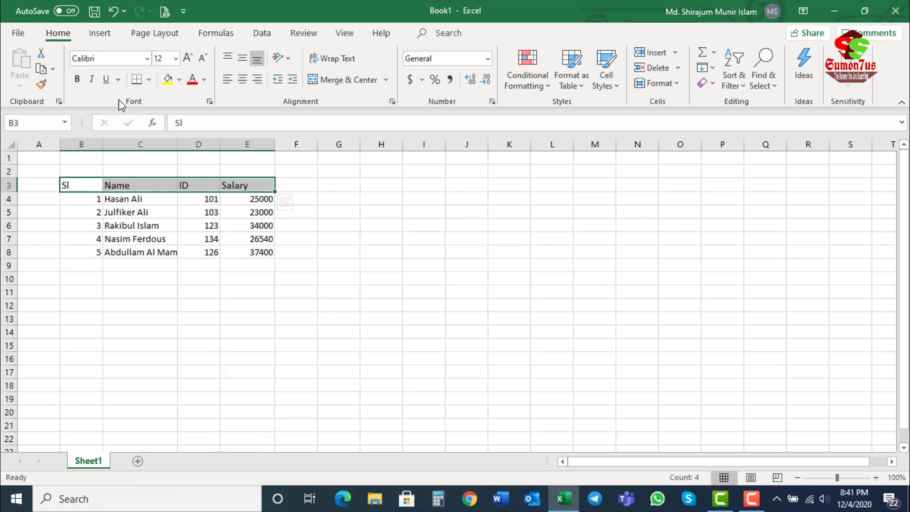
{"action": "left_click", "coordinate": [77, 79]}
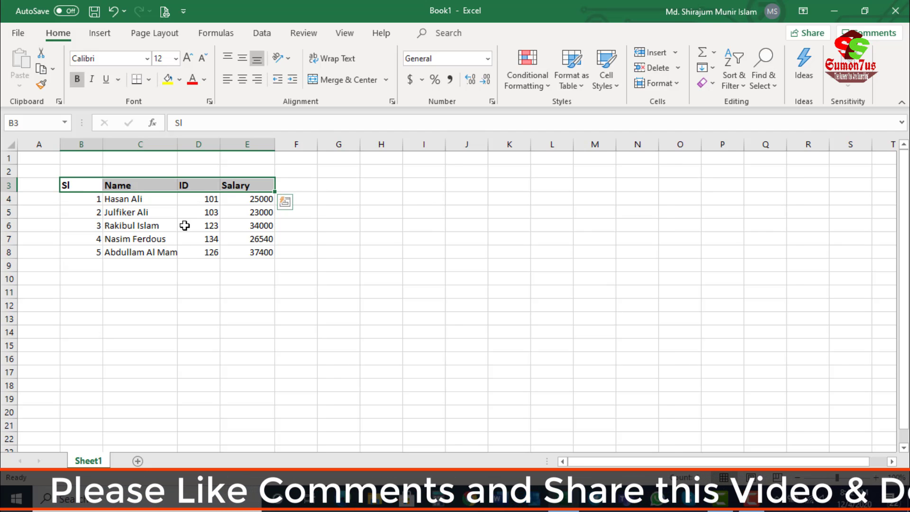
{"action": "key", "text": "ctrl+b"}
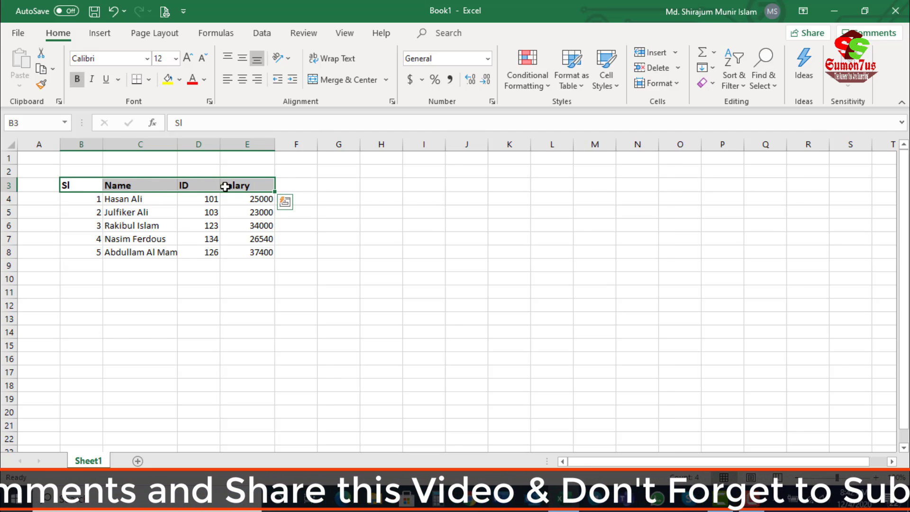
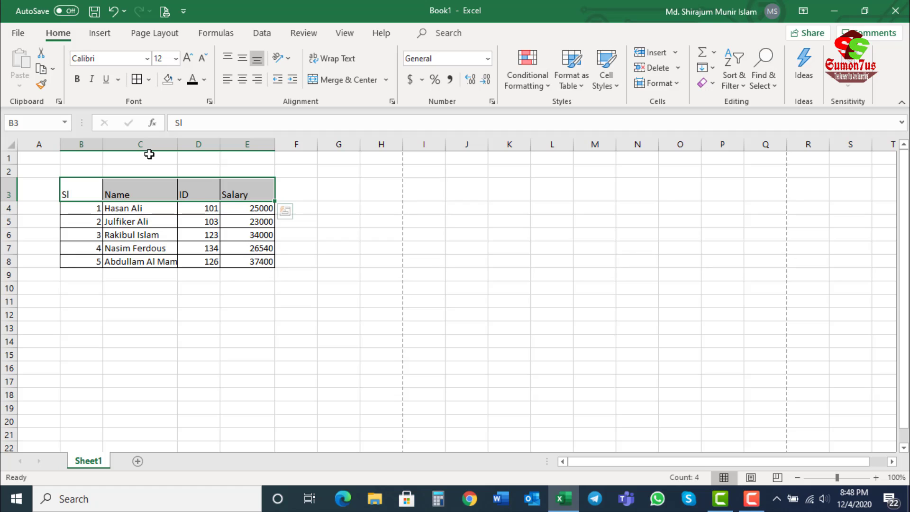
Step: Top-align the header cells B3:E3, and change their vertical alignment to Middle Align
{"action": "left_click", "coordinate": [228, 59]}
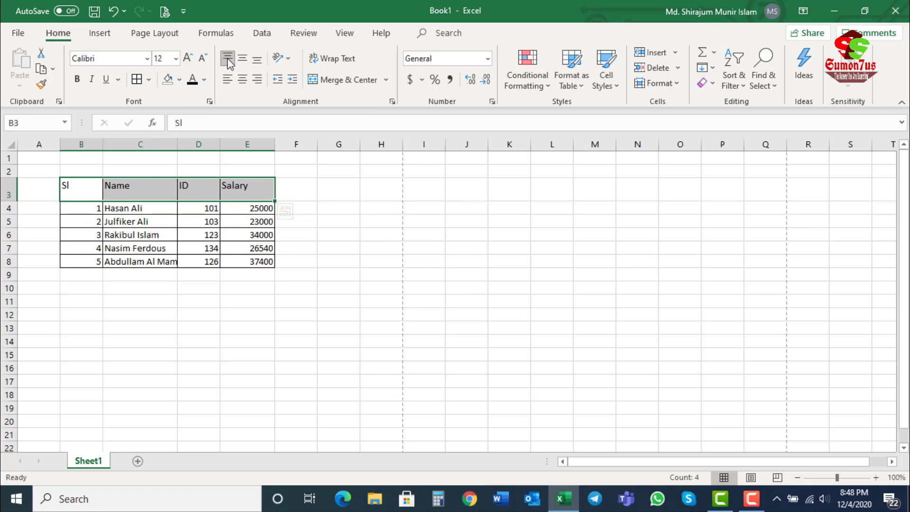
{"action": "left_click", "coordinate": [71, 189]}
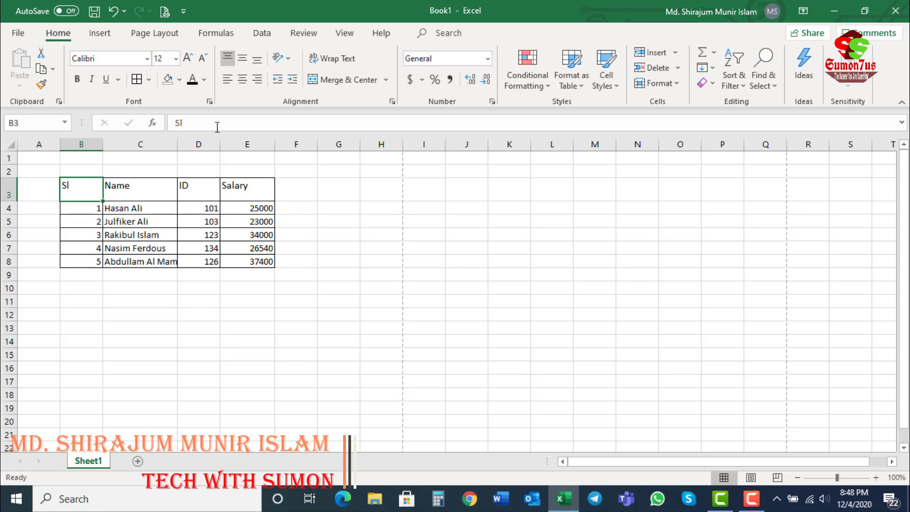
{"action": "left_click_drag", "start_coordinate": [118, 189], "coordinate": [233, 186]}
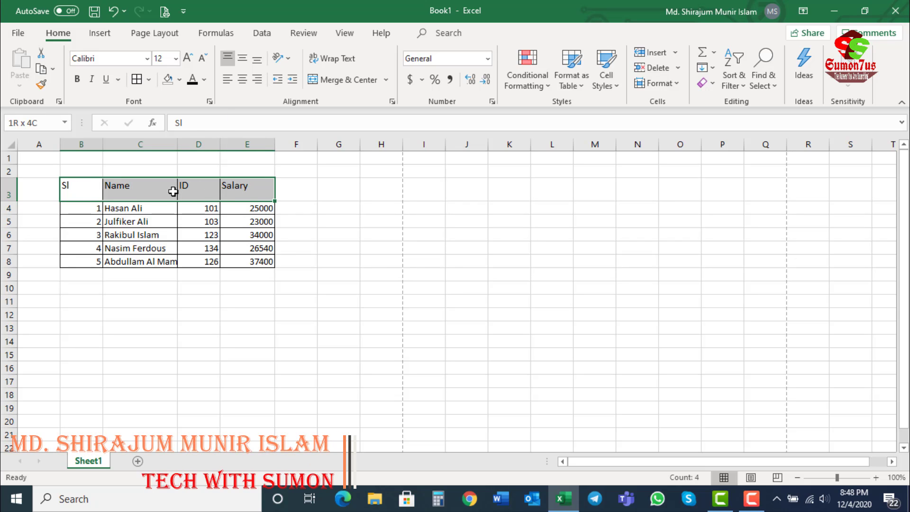
{"action": "left_click", "coordinate": [244, 62]}
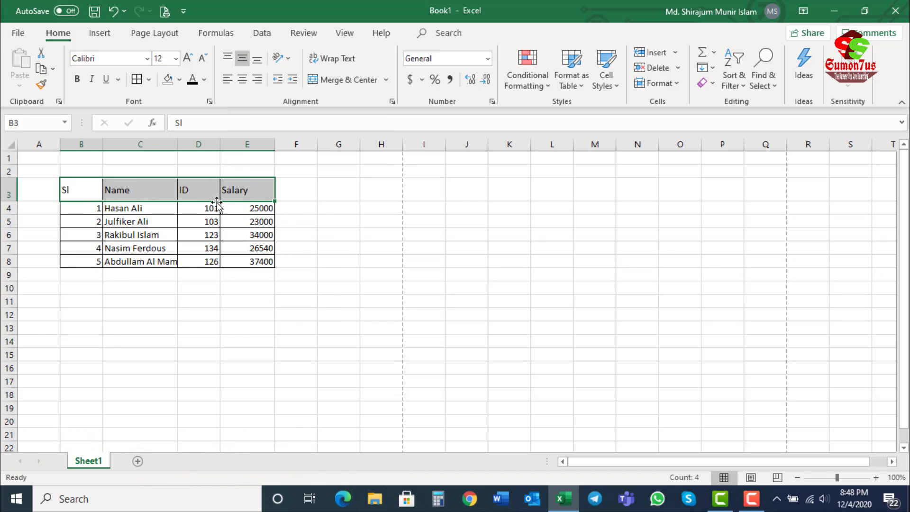
Step: Bottom-align the header cells B3:E3, and return them to Middle Align
{"action": "left_click", "coordinate": [256, 61]}
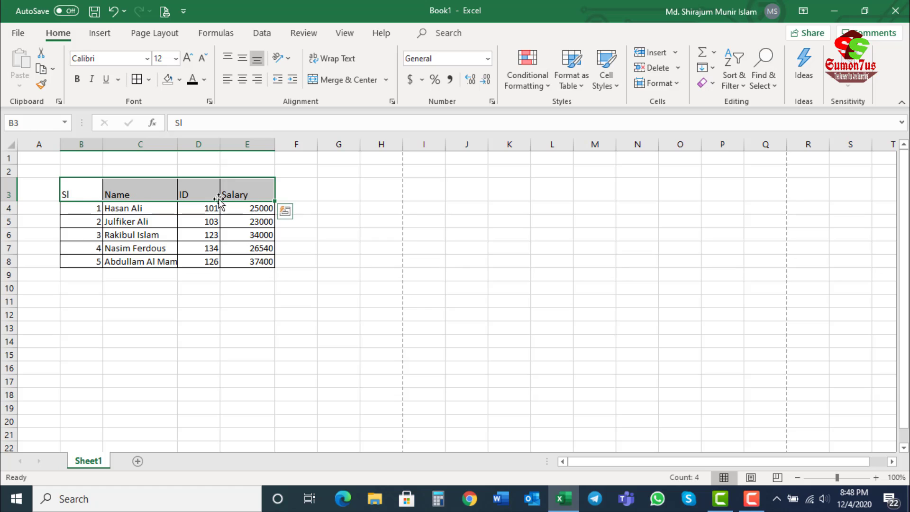
{"action": "left_click_drag", "start_coordinate": [68, 193], "coordinate": [241, 193]}
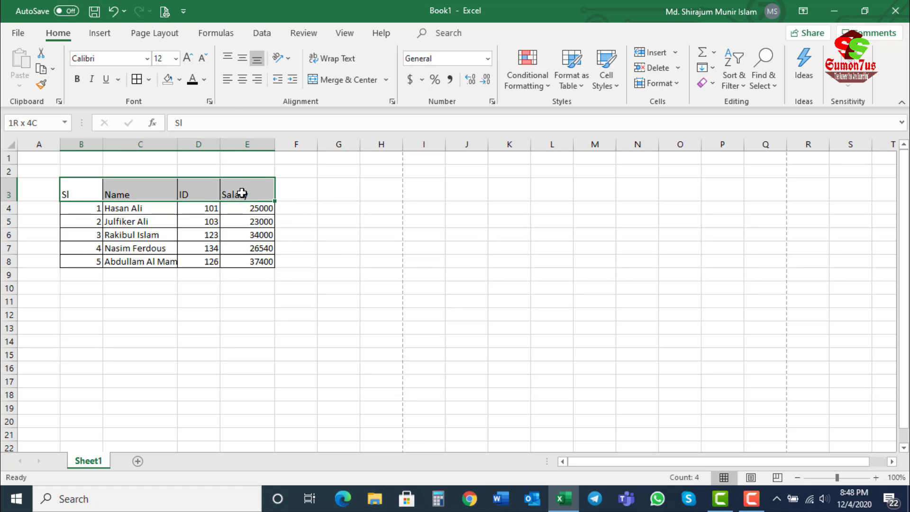
{"action": "left_click", "coordinate": [242, 58]}
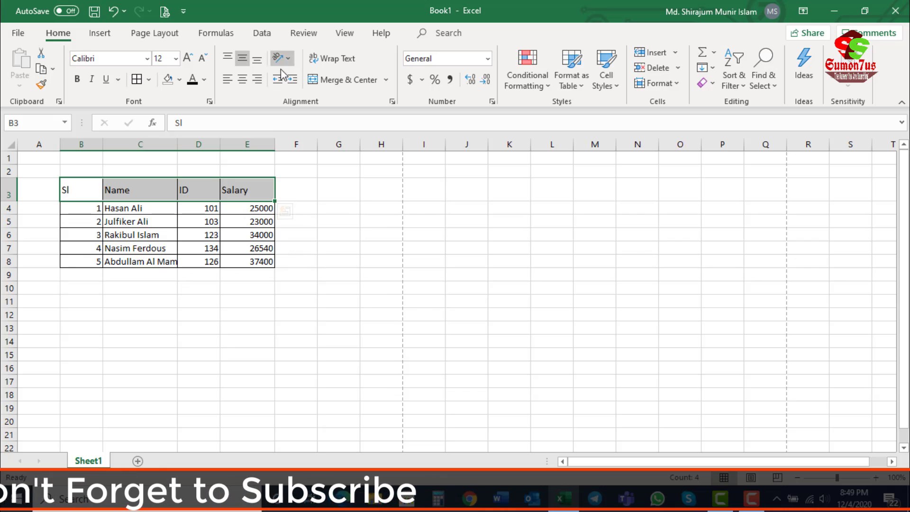
Step: Set the text orientation of the header cells B3:E3 to Angle Counterclockwise, and check each header cell
{"action": "left_click_drag", "start_coordinate": [63, 187], "coordinate": [247, 188]}
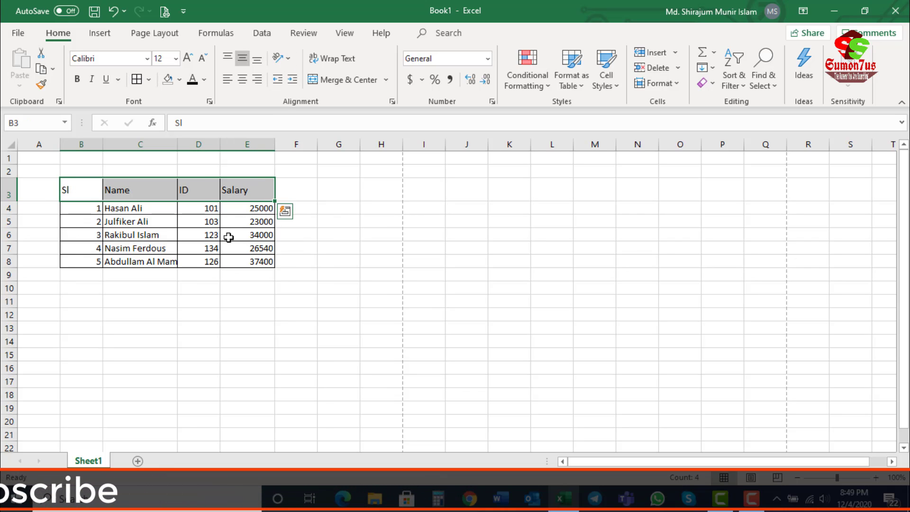
{"action": "left_click", "coordinate": [289, 59]}
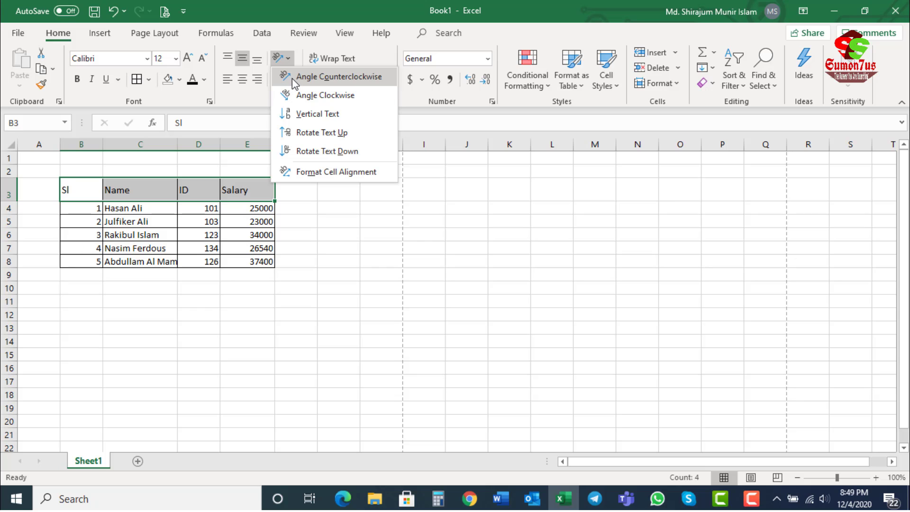
{"action": "left_click", "coordinate": [292, 76]}
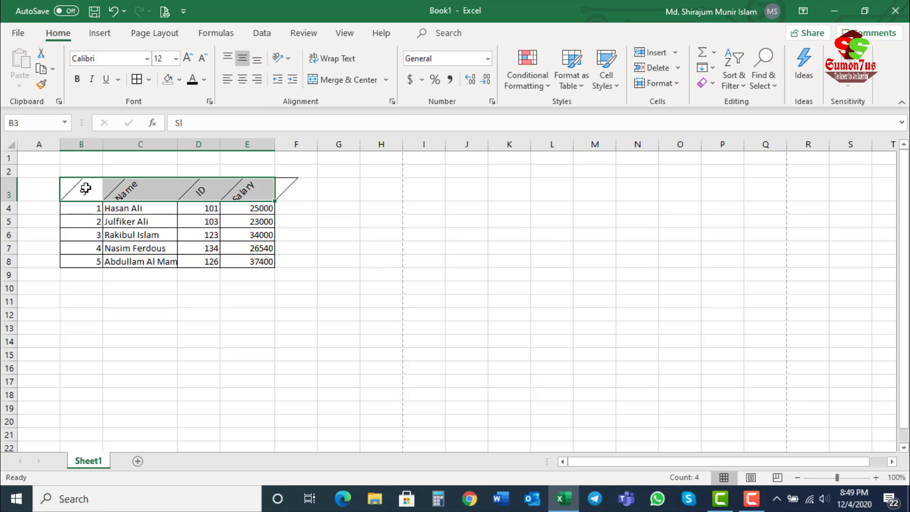
{"action": "left_click", "coordinate": [85, 188]}
{"action": "left_click", "coordinate": [114, 188]}
{"action": "left_click", "coordinate": [202, 187]}
{"action": "left_click", "coordinate": [254, 187]}
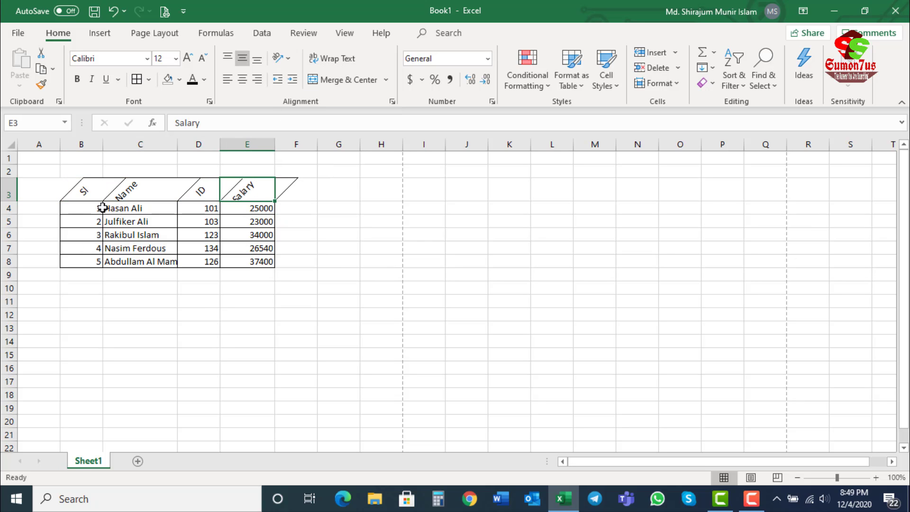
Step: Change the text orientation of the header cells B3:E3 to Angle Clockwise
{"action": "left_click_drag", "start_coordinate": [84, 193], "coordinate": [262, 186]}
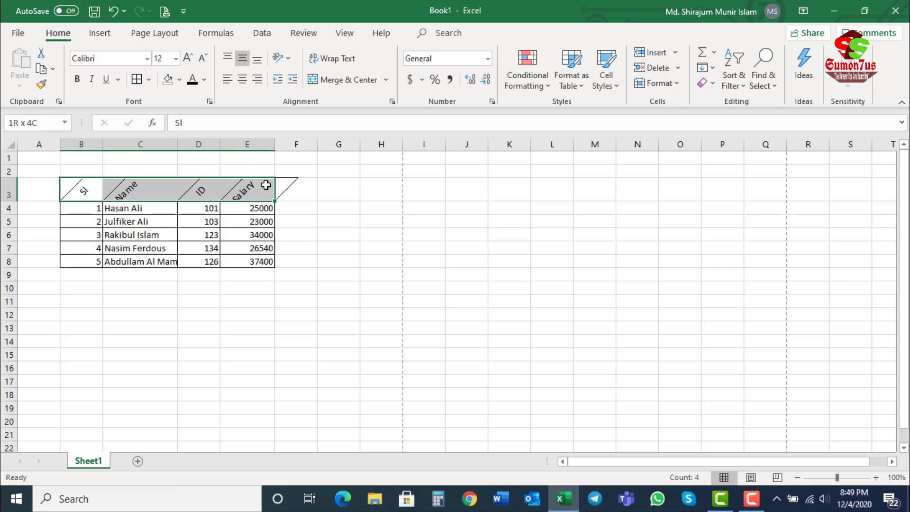
{"action": "left_click", "coordinate": [288, 58]}
{"action": "left_click", "coordinate": [294, 96]}
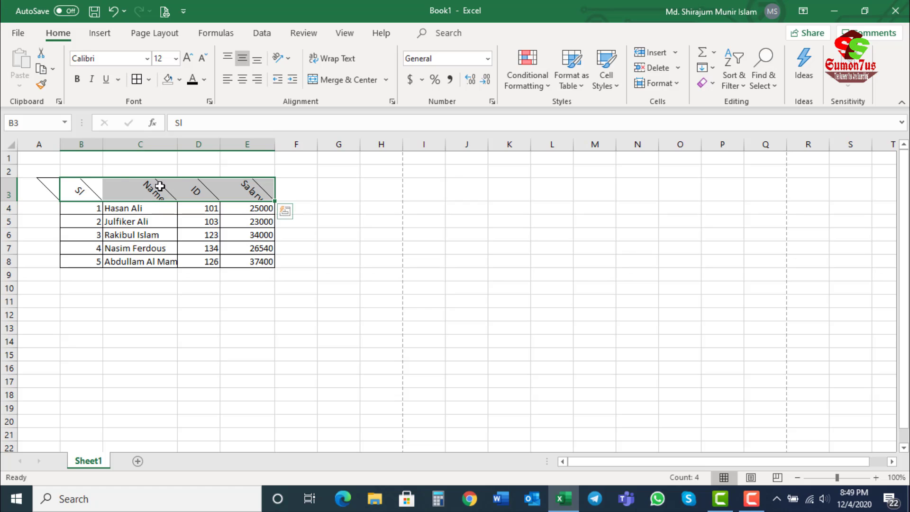
Step: Try the Vertical Text orientation on the header cells B3:E3, and undo the orientation changes
{"action": "left_click", "coordinate": [291, 60]}
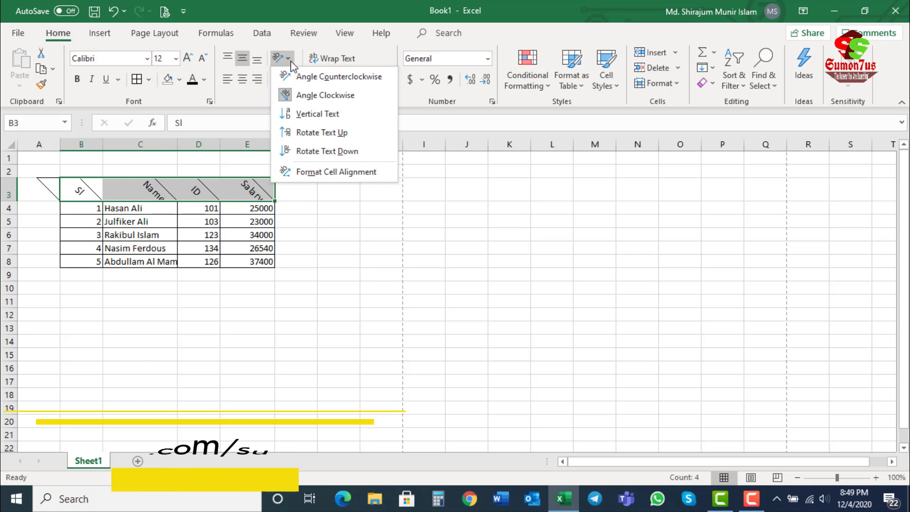
{"action": "left_click", "coordinate": [311, 115]}
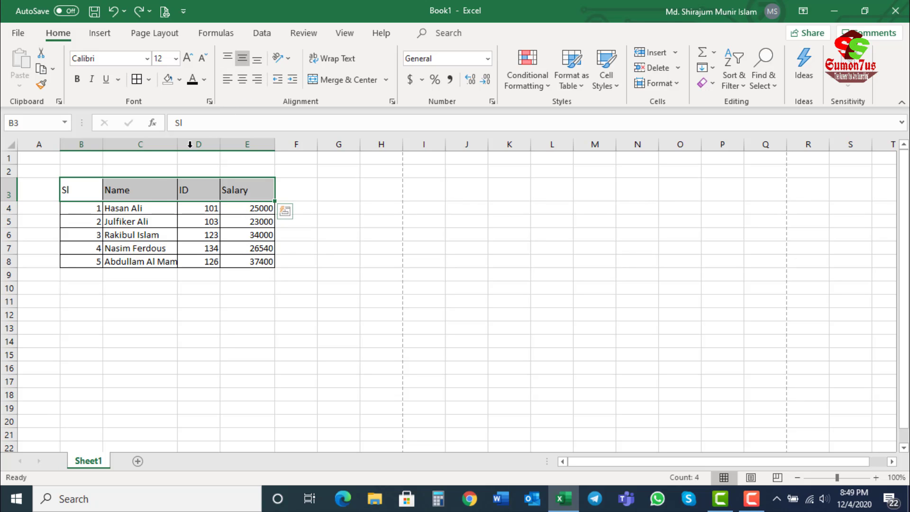
{"action": "left_click", "coordinate": [149, 194]}
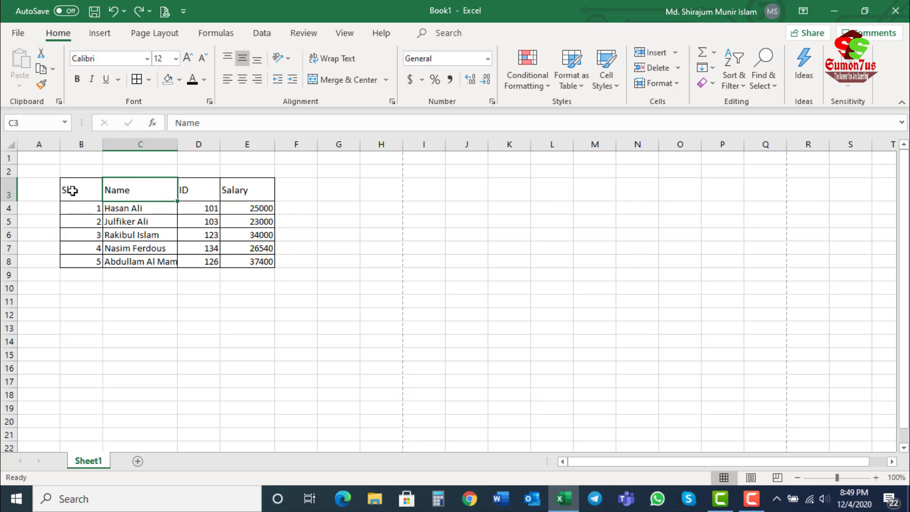
{"action": "left_click_drag", "start_coordinate": [71, 190], "coordinate": [246, 185]}
{"action": "left_click", "coordinate": [89, 193]}
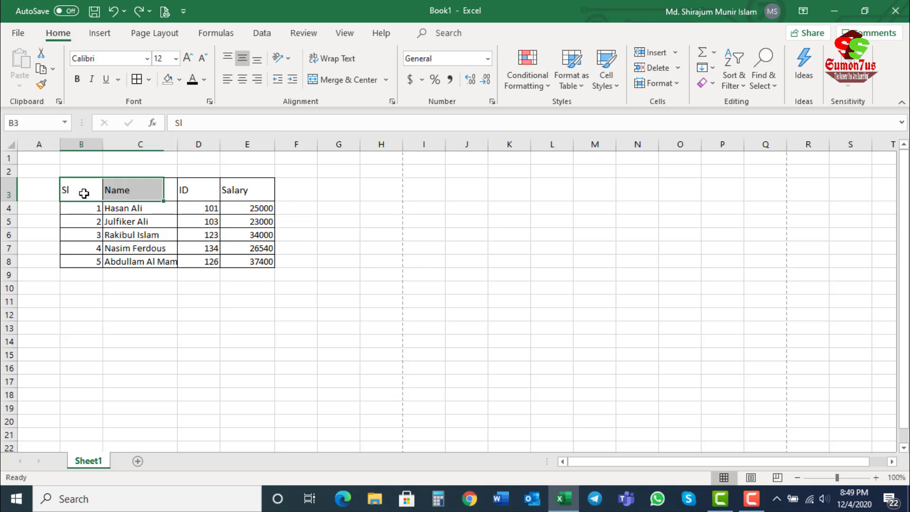
{"action": "left_click_drag", "start_coordinate": [72, 194], "coordinate": [253, 186]}
{"action": "left_click", "coordinate": [80, 196]}
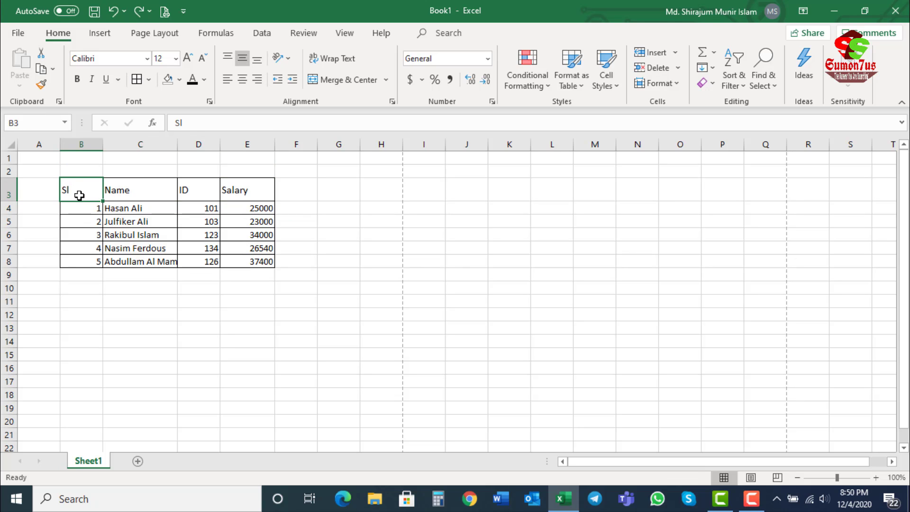
{"action": "left_click", "coordinate": [115, 190]}
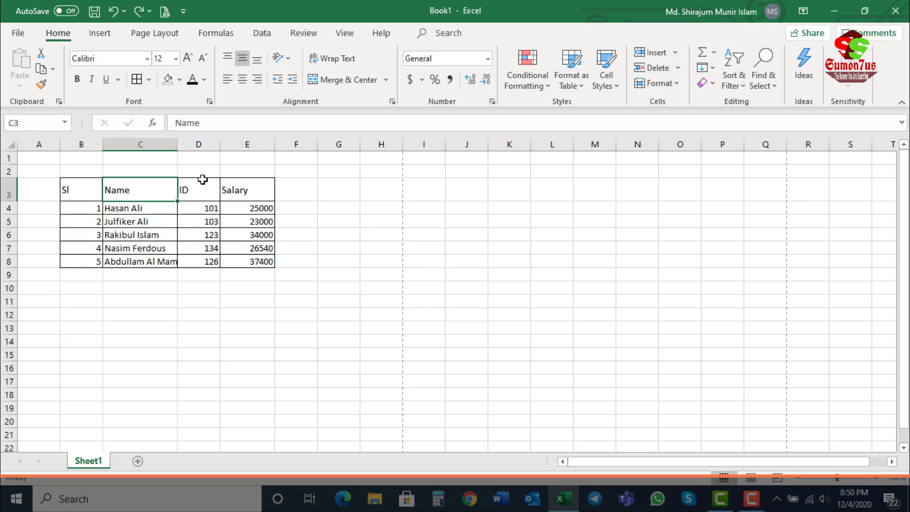
{"action": "left_click", "coordinate": [196, 183]}
{"action": "left_click", "coordinate": [241, 188]}
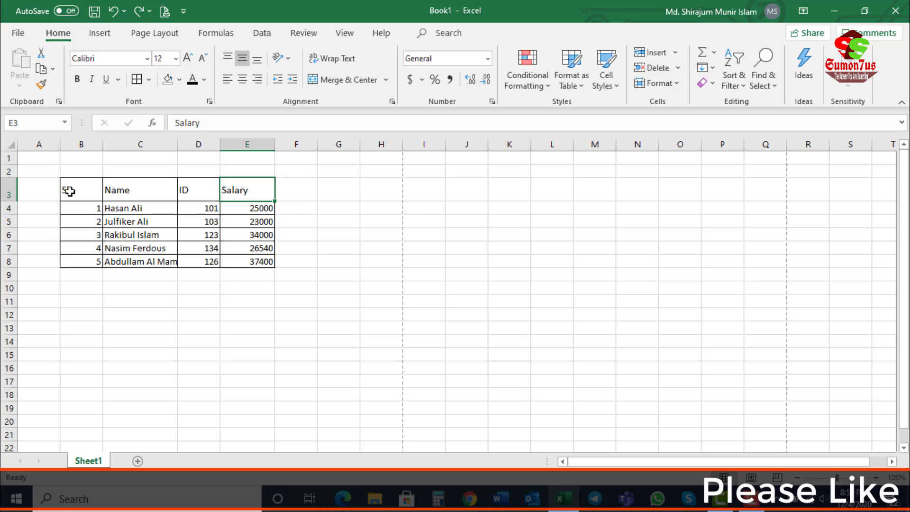
Step: Center the text of the header cells B3:E3 horizontally
{"action": "left_click_drag", "start_coordinate": [77, 193], "coordinate": [254, 183]}
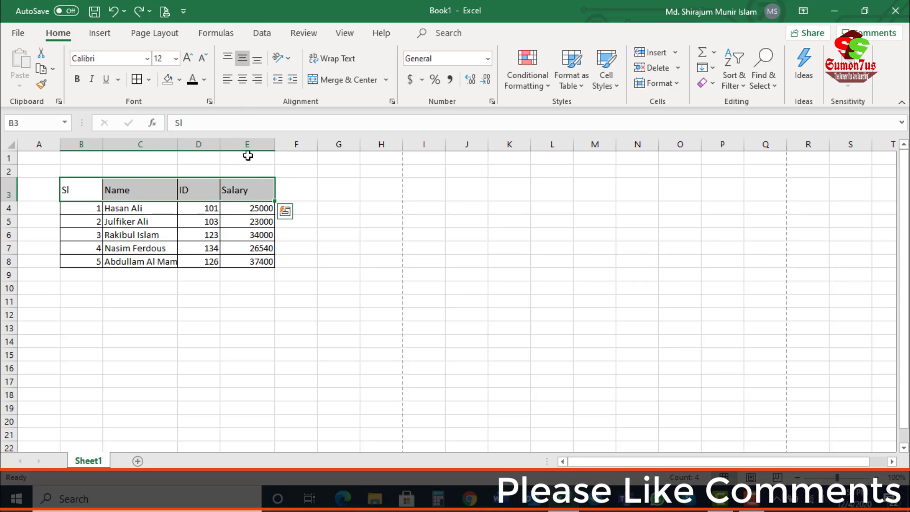
{"action": "left_click", "coordinate": [244, 83]}
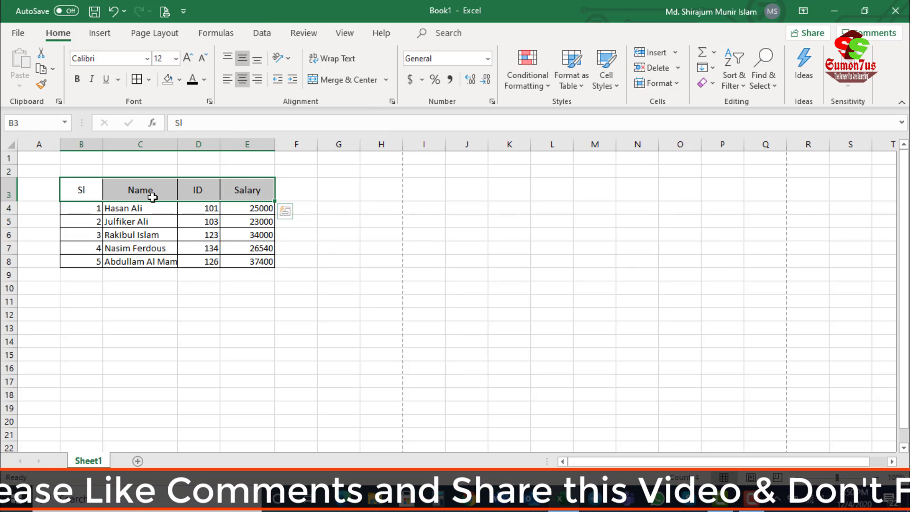
{"action": "left_click", "coordinate": [135, 189]}
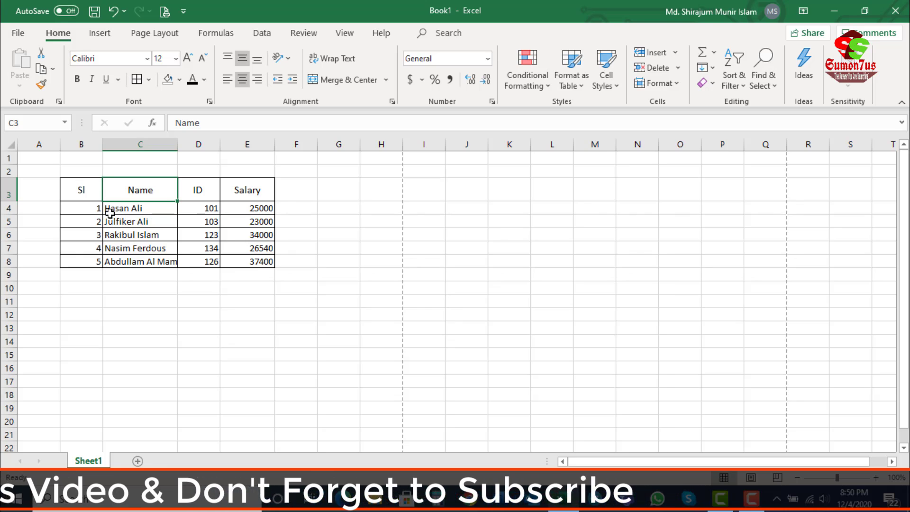
Step: Left-align the Sl, Name and ID columns including their headers, cells B3:D8
{"action": "left_click_drag", "start_coordinate": [90, 206], "coordinate": [88, 260]}
{"action": "left_click_drag", "start_coordinate": [132, 204], "coordinate": [137, 260]}
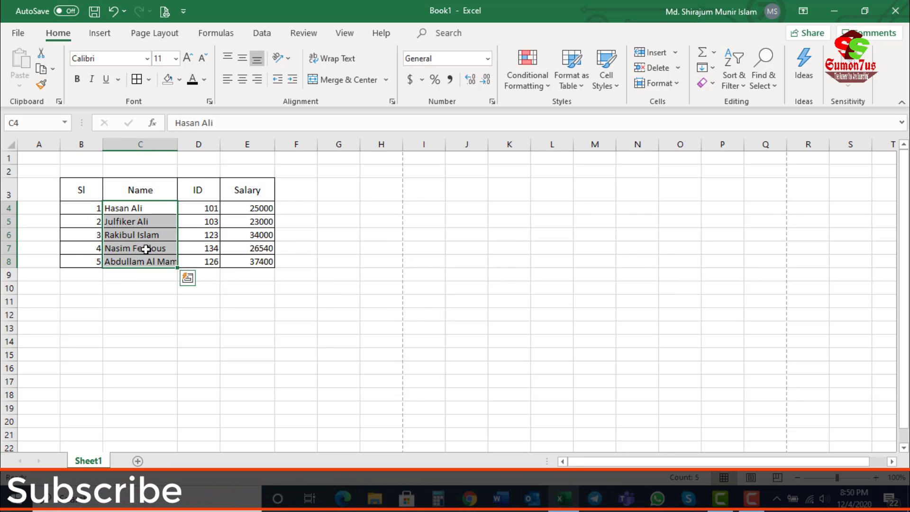
{"action": "left_click_drag", "start_coordinate": [198, 212], "coordinate": [198, 263]}
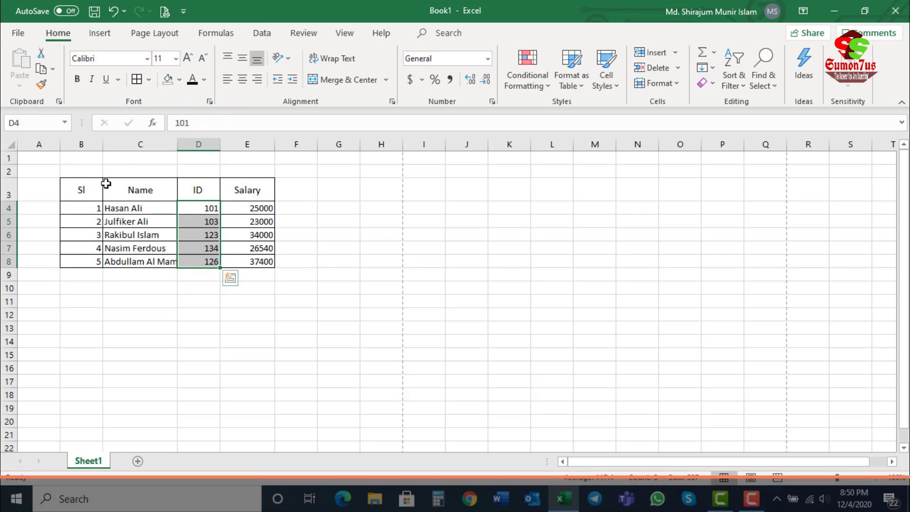
{"action": "left_click_drag", "start_coordinate": [96, 189], "coordinate": [190, 253]}
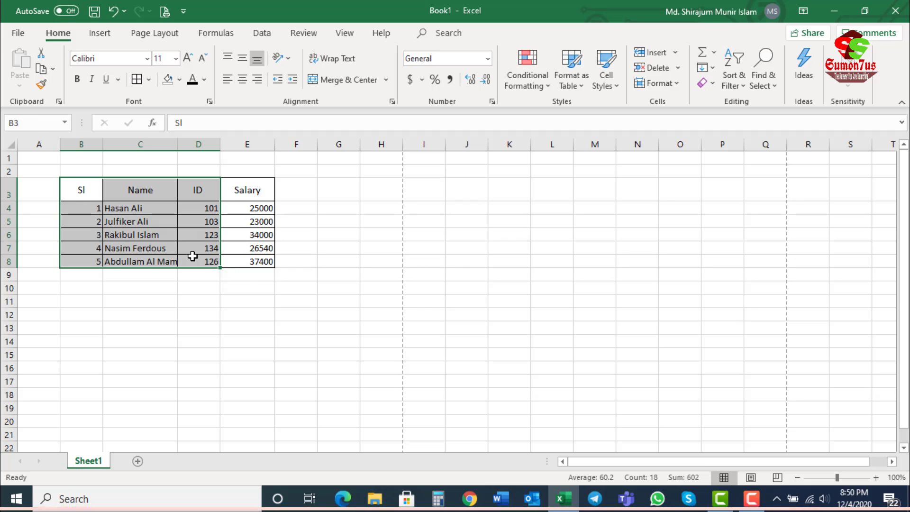
{"action": "left_click", "coordinate": [227, 80]}
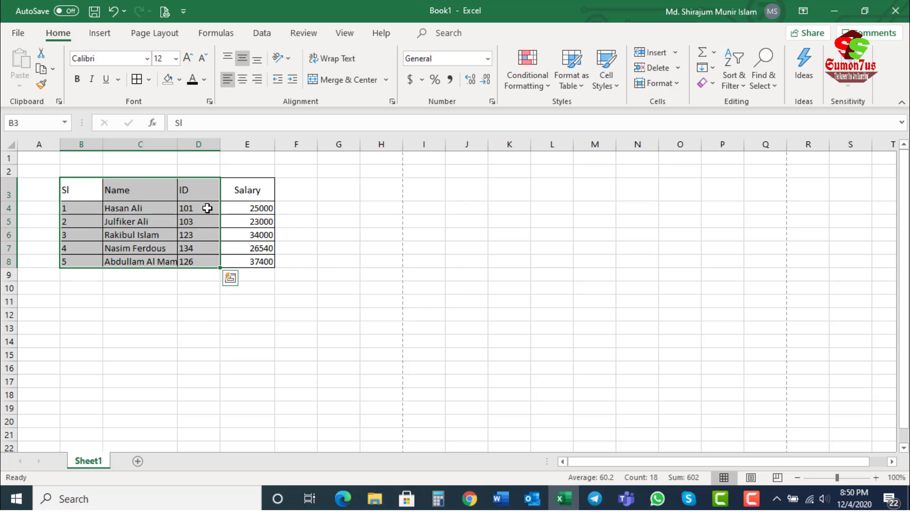
{"action": "left_click", "coordinate": [192, 232]}
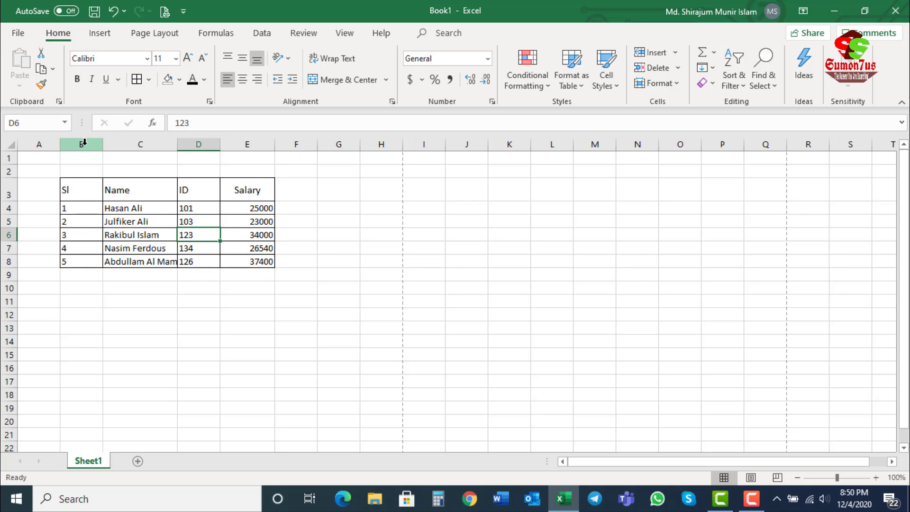
Step: Center the serial numbers in B4:B8 and the salary values in E4:E8 horizontally
{"action": "left_click_drag", "start_coordinate": [86, 209], "coordinate": [87, 257]}
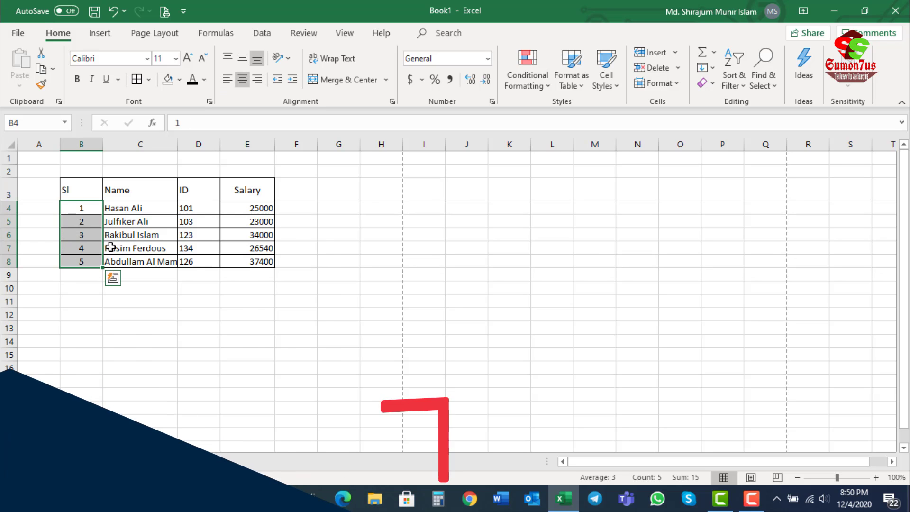
{"action": "left_click_drag", "start_coordinate": [252, 207], "coordinate": [254, 268]}
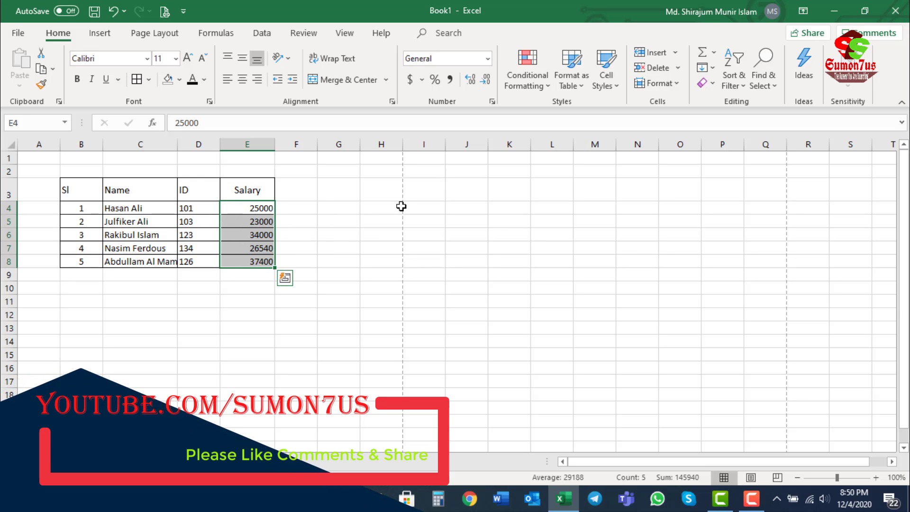
{"action": "left_click", "coordinate": [257, 248]}
{"action": "left_click_drag", "start_coordinate": [262, 208], "coordinate": [263, 259]}
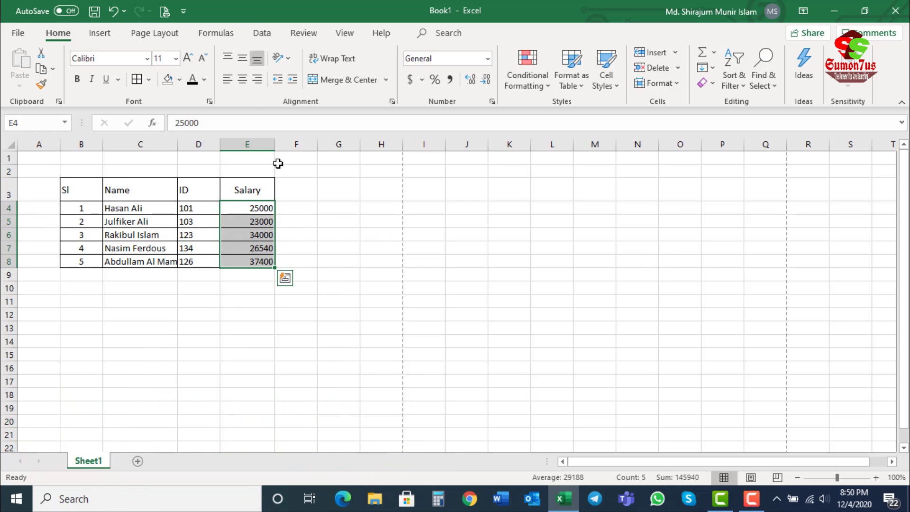
{"action": "left_click", "coordinate": [242, 81]}
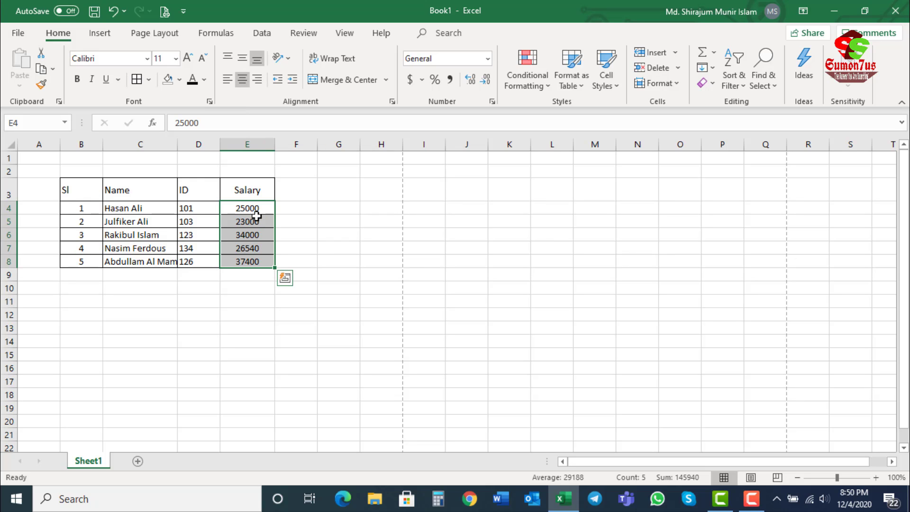
Step: Right-align the salary values in E4:E8, and deselect the range
{"action": "left_click", "coordinate": [260, 78]}
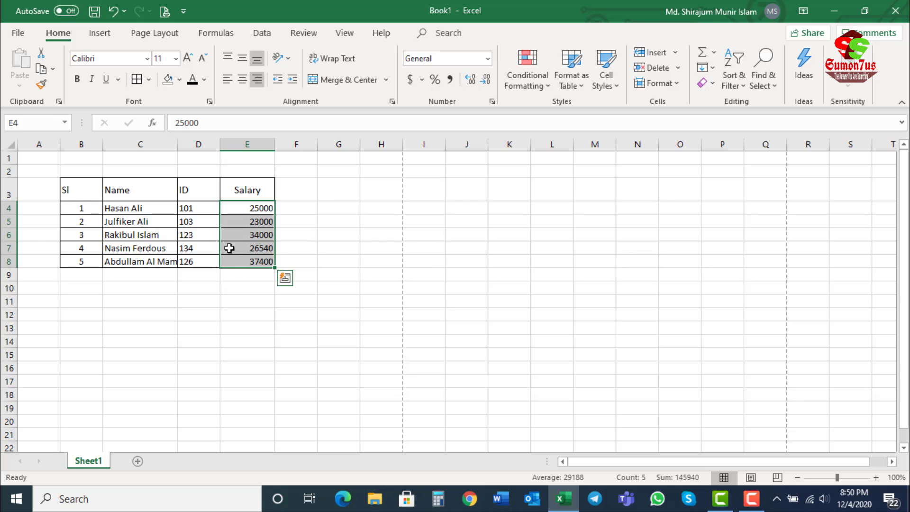
{"action": "key", "text": "Down"}
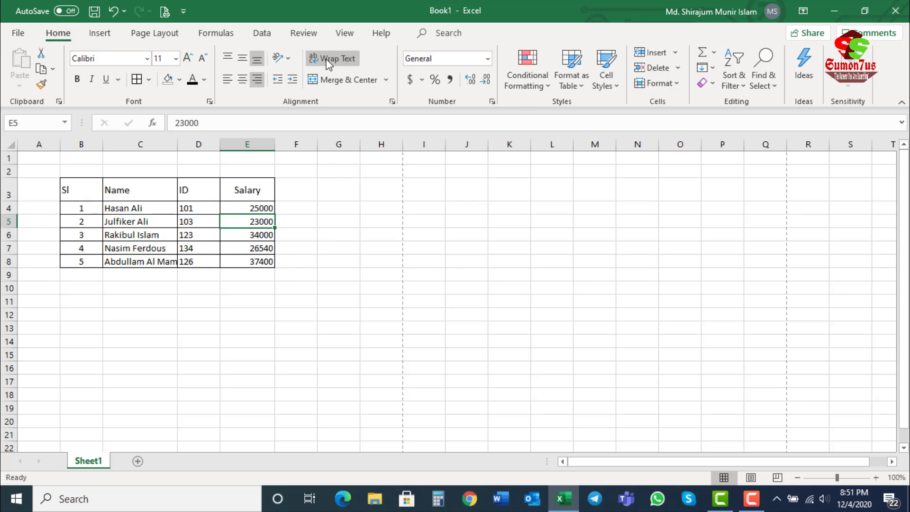
{"action": "left_click", "coordinate": [181, 222]}
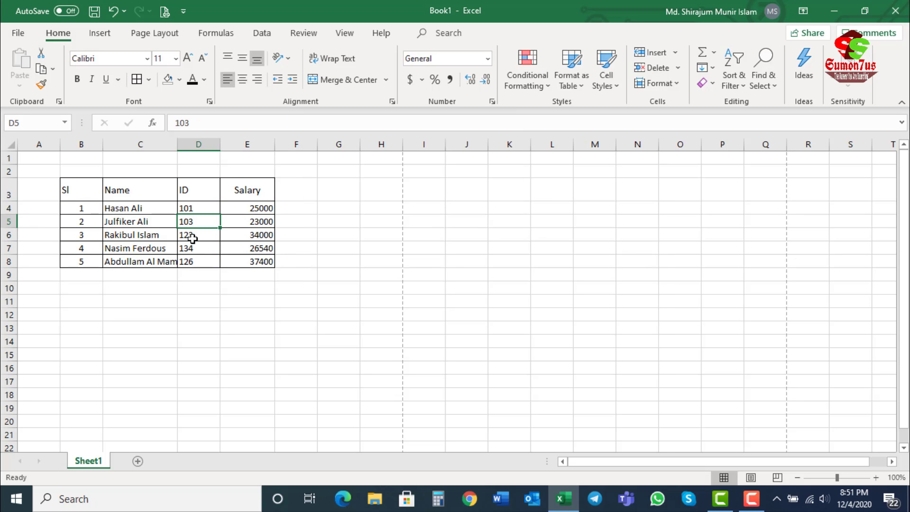
Step: Wrap the text in cell C8 so the last employee's full name fits on two lines
{"action": "left_click", "coordinate": [135, 260]}
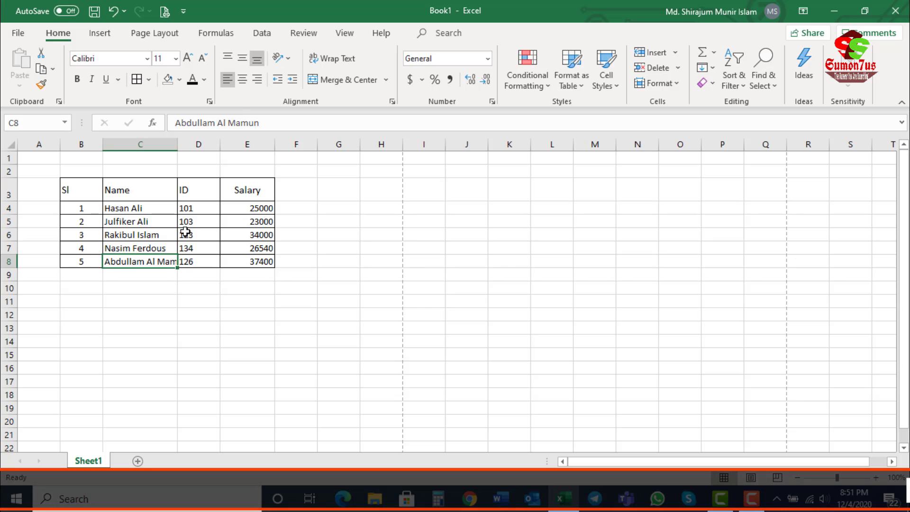
{"action": "left_click_drag", "start_coordinate": [276, 123], "coordinate": [174, 122]}
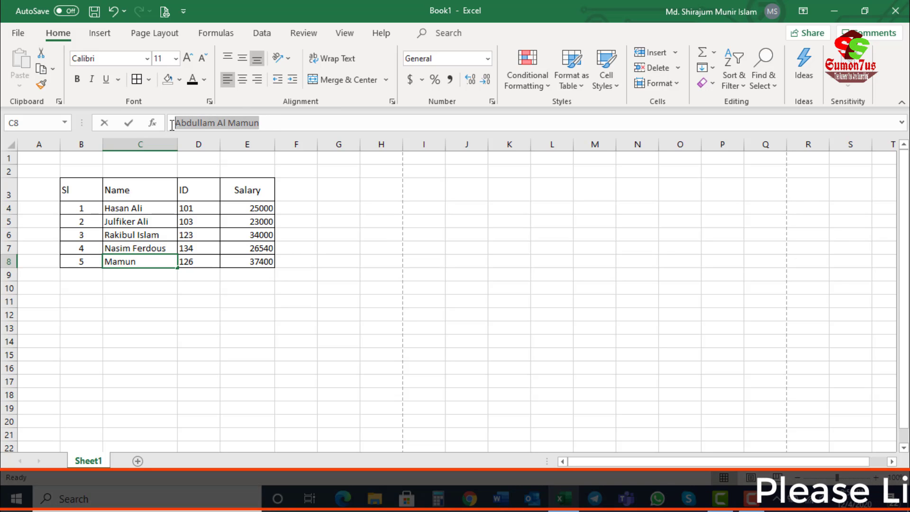
{"action": "left_click", "coordinate": [208, 221]}
{"action": "left_click", "coordinate": [138, 263]}
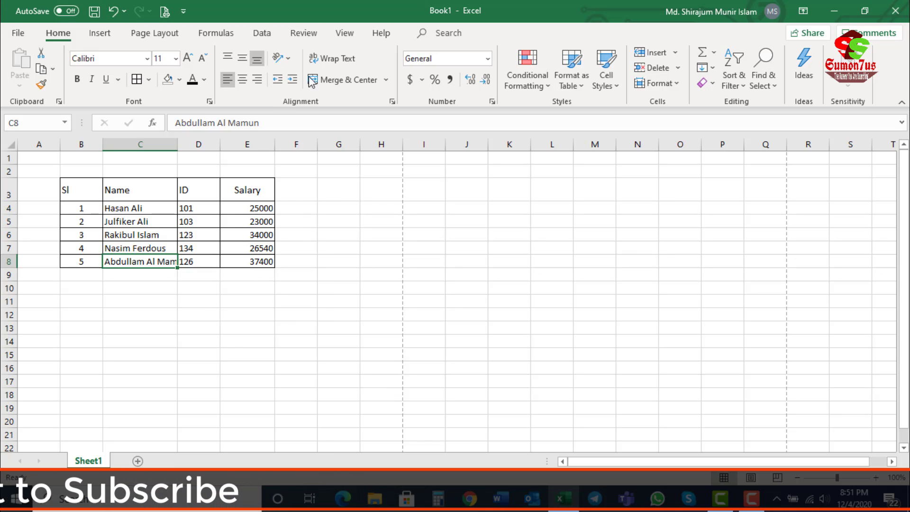
{"action": "left_click", "coordinate": [331, 58]}
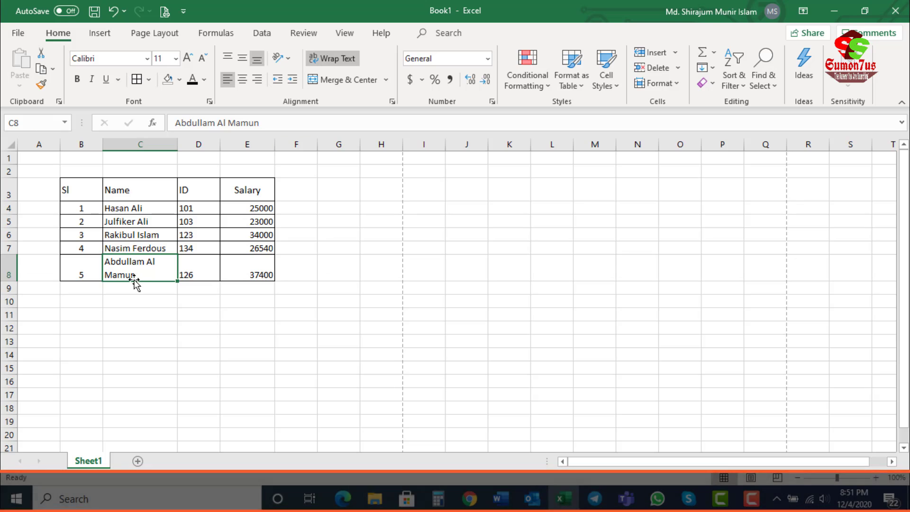
{"action": "left_click", "coordinate": [210, 261]}
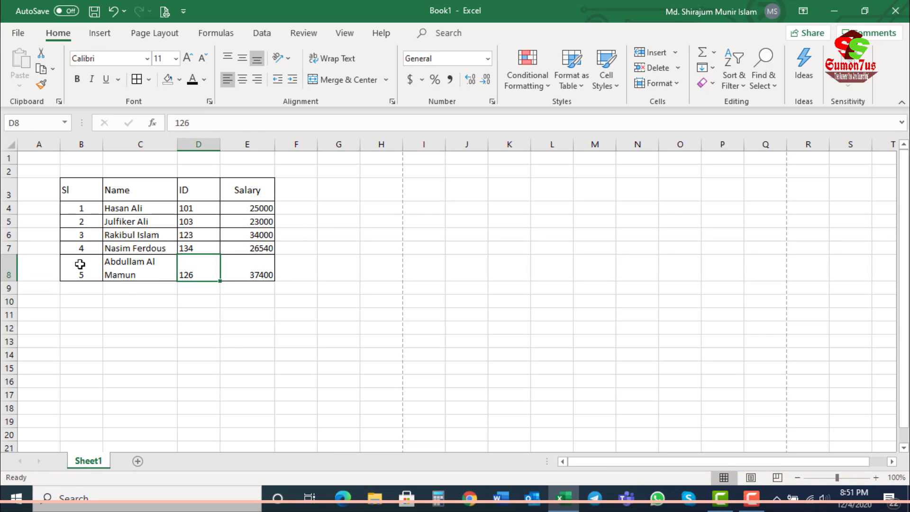
Step: Turn off text wrapping in cell C8
{"action": "left_click_drag", "start_coordinate": [87, 263], "coordinate": [113, 264]}
{"action": "left_click", "coordinate": [132, 261]}
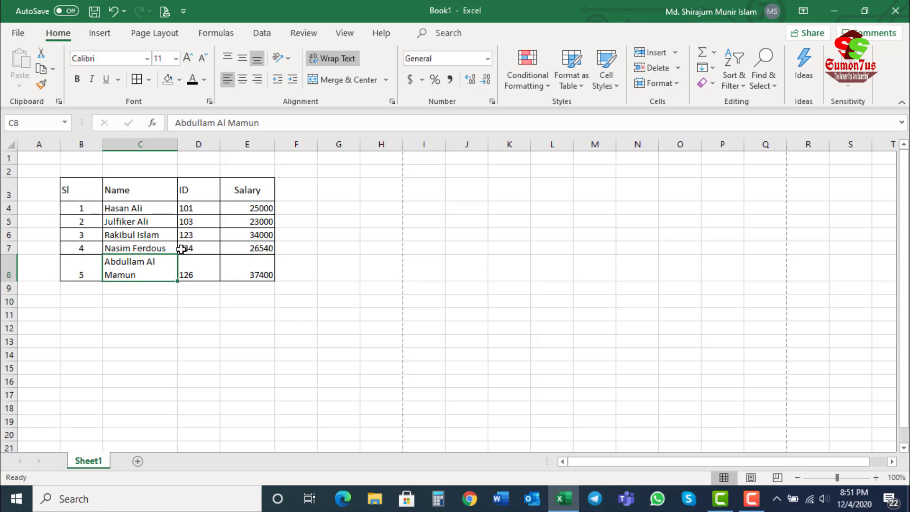
{"action": "left_click", "coordinate": [331, 58]}
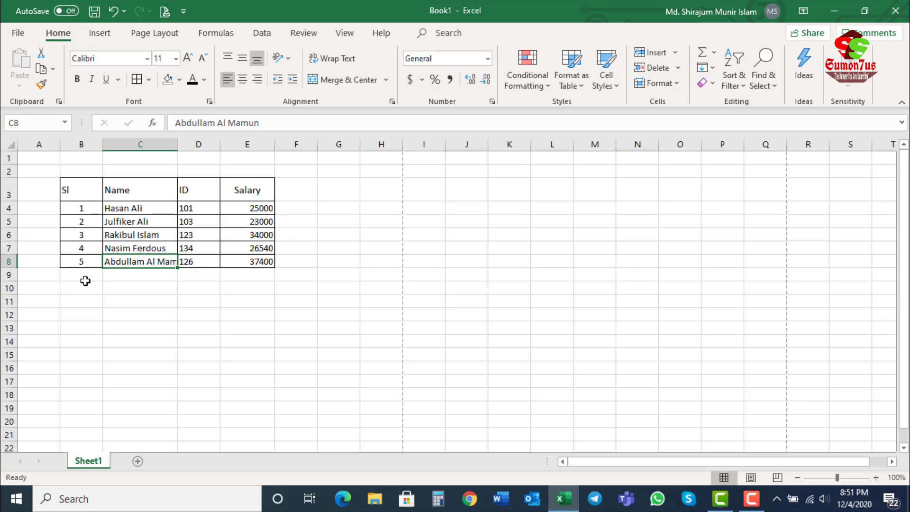
Step: Add a total row below the table with the label Total in C9 and the sum of the salaries in E9
{"action": "left_click", "coordinate": [111, 271]}
{"action": "type", "text": "T"}
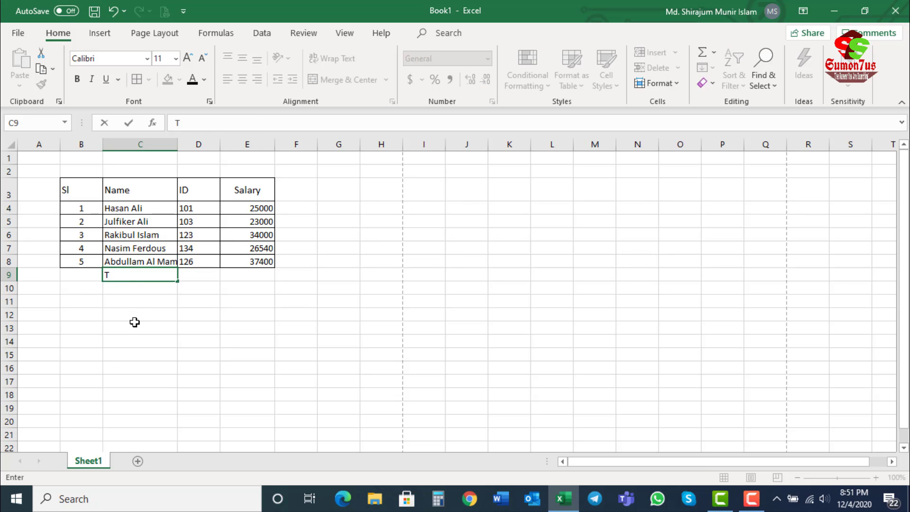
{"action": "type", "text": "ota"}
{"action": "type", "text": "l"}
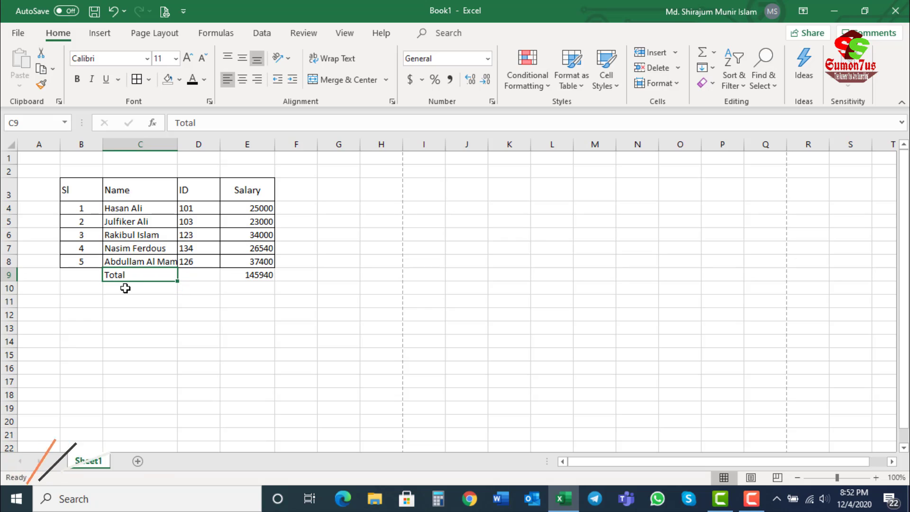
{"action": "left_click", "coordinate": [258, 271]}
Step: Merge and center cells C9:D9 holding the Total label
{"action": "left_click_drag", "start_coordinate": [113, 275], "coordinate": [190, 273]}
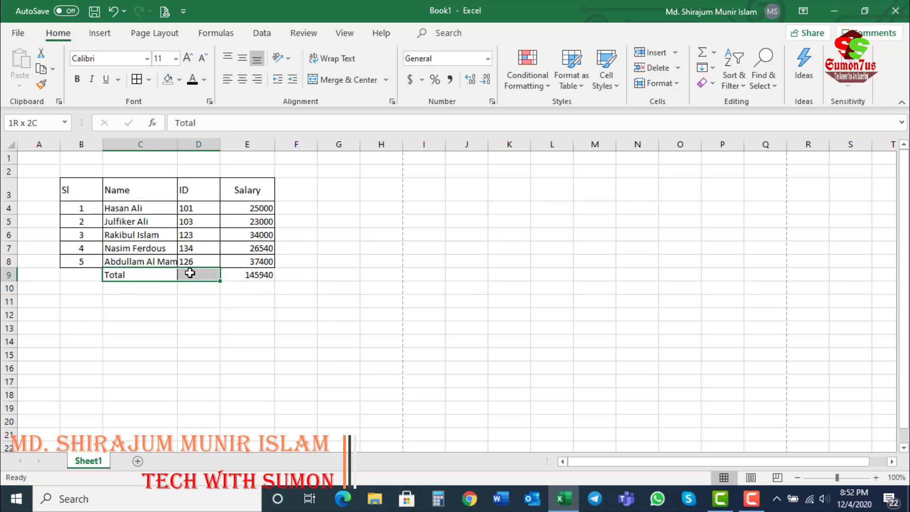
{"action": "left_click", "coordinate": [126, 301]}
{"action": "left_click_drag", "start_coordinate": [116, 274], "coordinate": [190, 270]}
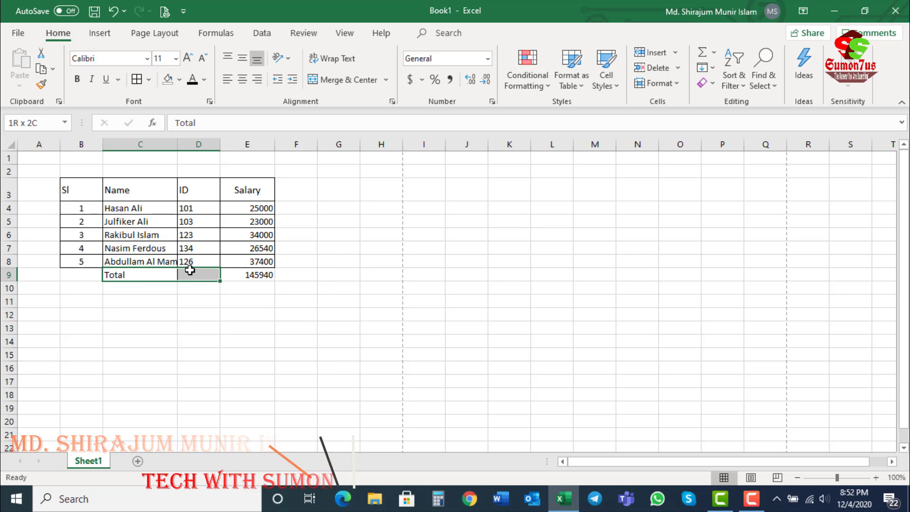
{"action": "left_click", "coordinate": [142, 276]}
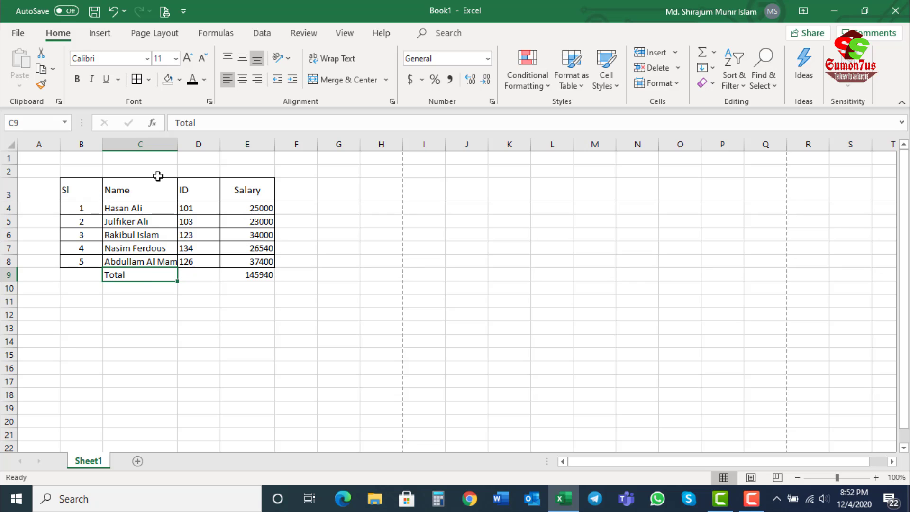
{"action": "left_click", "coordinate": [198, 275]}
{"action": "left_click_drag", "start_coordinate": [125, 279], "coordinate": [186, 269]}
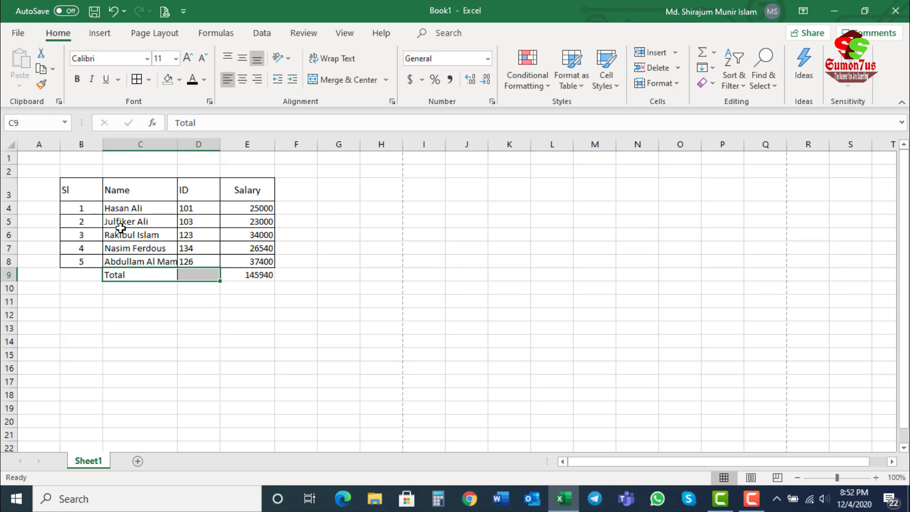
{"action": "left_click", "coordinate": [147, 301]}
{"action": "left_click_drag", "start_coordinate": [137, 277], "coordinate": [189, 270]}
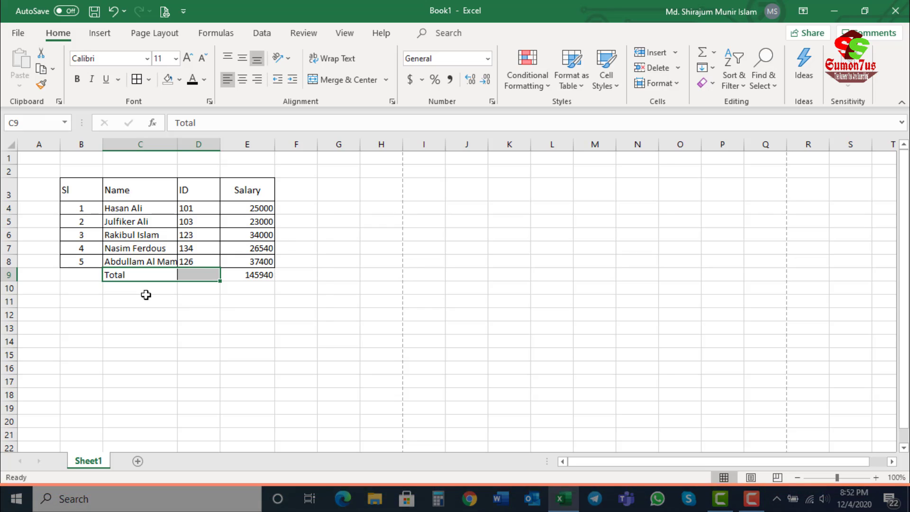
{"action": "left_click", "coordinate": [319, 80]}
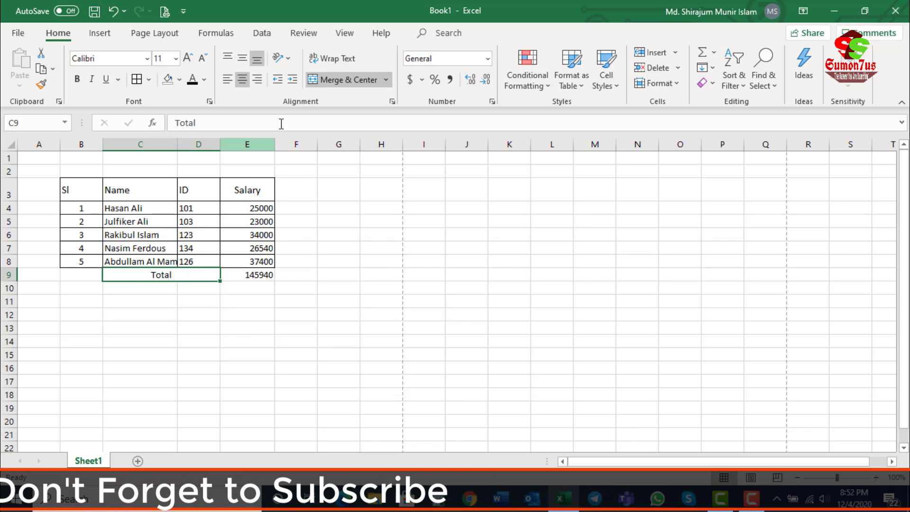
Step: Unmerge cells C9:D9 and check that C9 and D9 can be selected separately
{"action": "left_click", "coordinate": [342, 79]}
{"action": "left_click", "coordinate": [146, 283]}
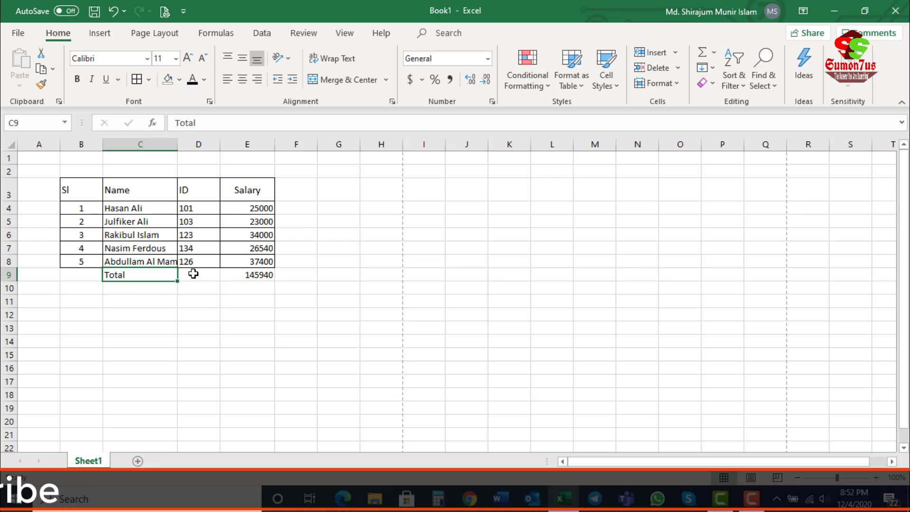
{"action": "left_click", "coordinate": [191, 273]}
{"action": "left_click", "coordinate": [152, 278]}
{"action": "left_click", "coordinate": [190, 276]}
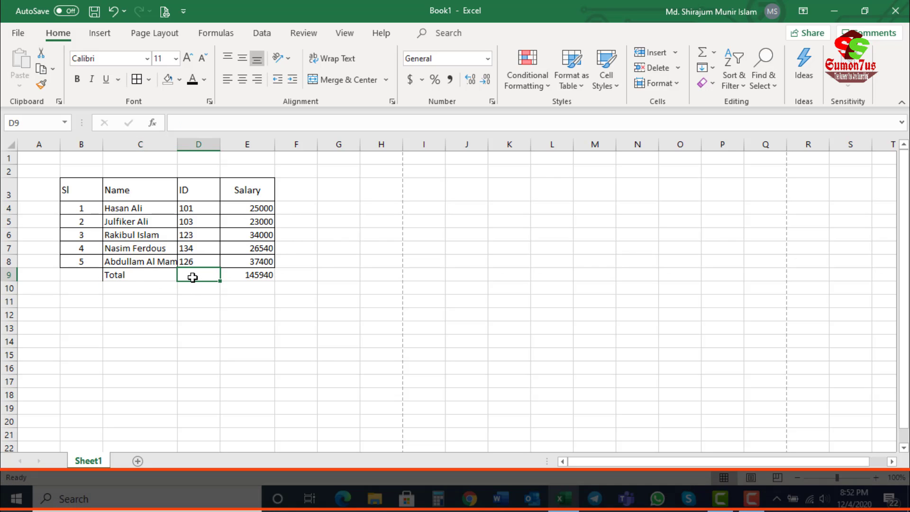
{"action": "left_click", "coordinate": [138, 273]}
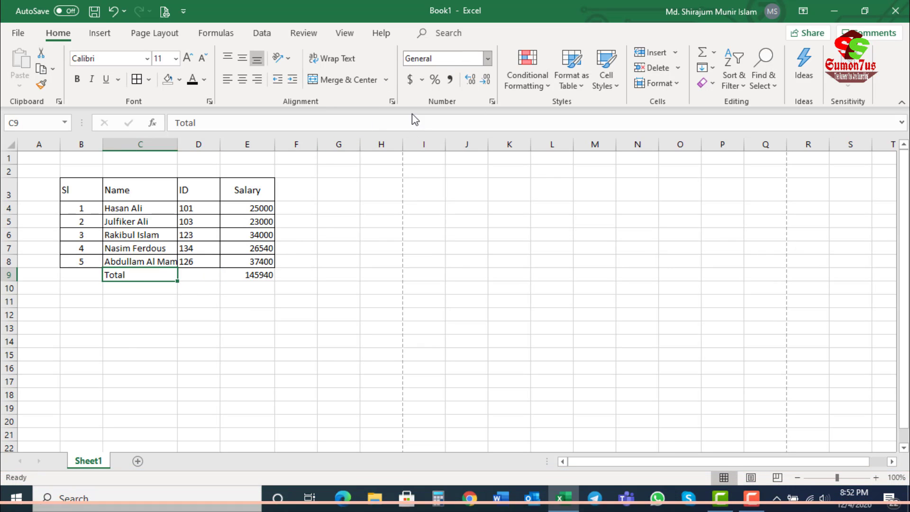
{"action": "key", "text": "Up"}
{"action": "key", "text": "Up"}
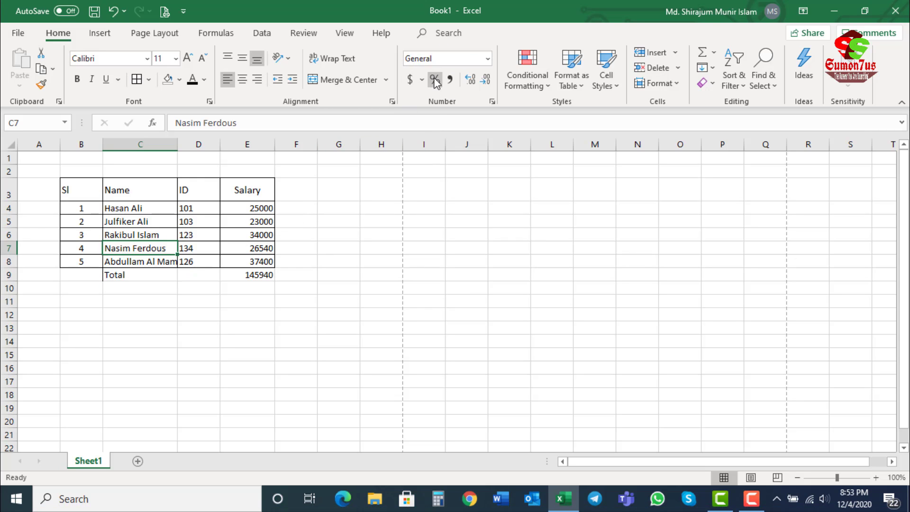
Step: Apply the Number format to the salaries and their total in E4:E9, and replace it with the Currency format
{"action": "left_click", "coordinate": [272, 210]}
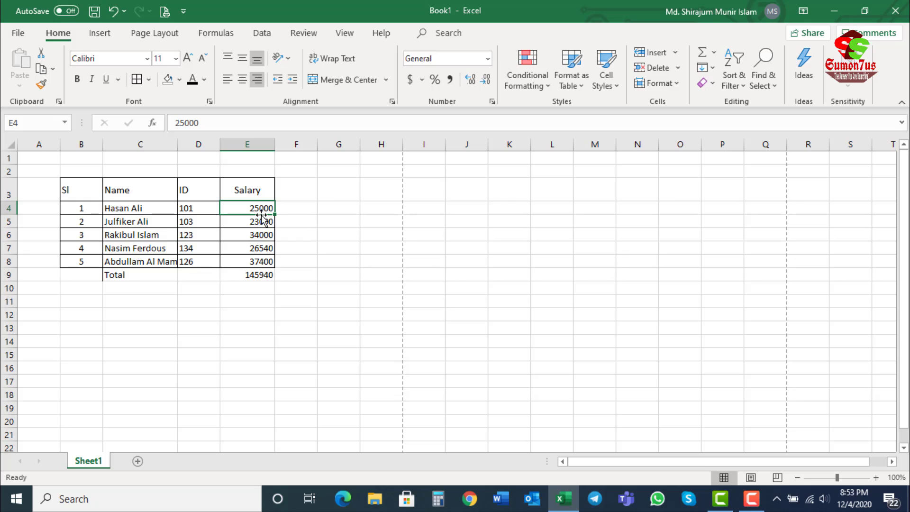
{"action": "left_click_drag", "start_coordinate": [257, 207], "coordinate": [251, 273]}
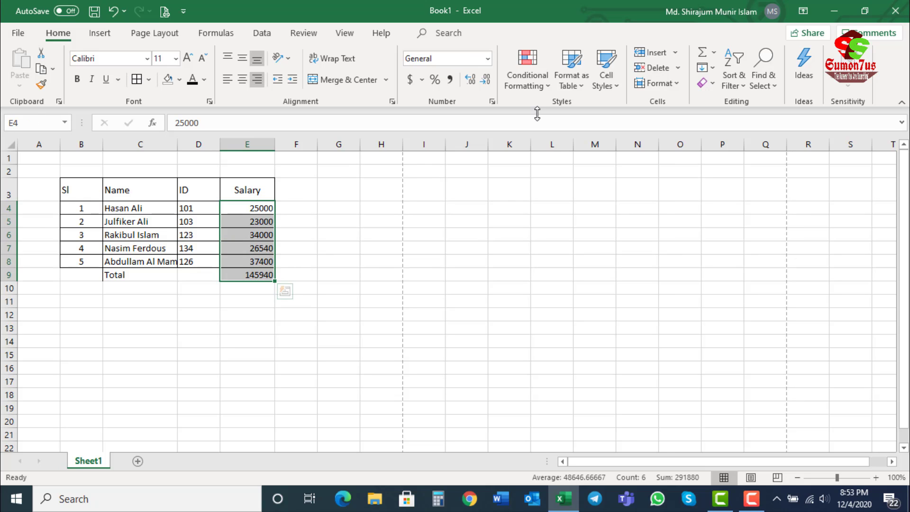
{"action": "left_click", "coordinate": [488, 59]}
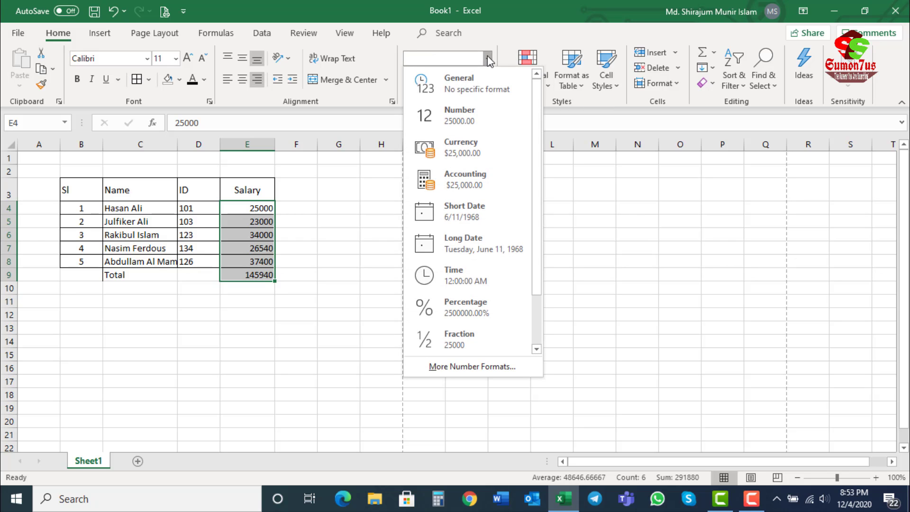
{"action": "left_click", "coordinate": [456, 122]}
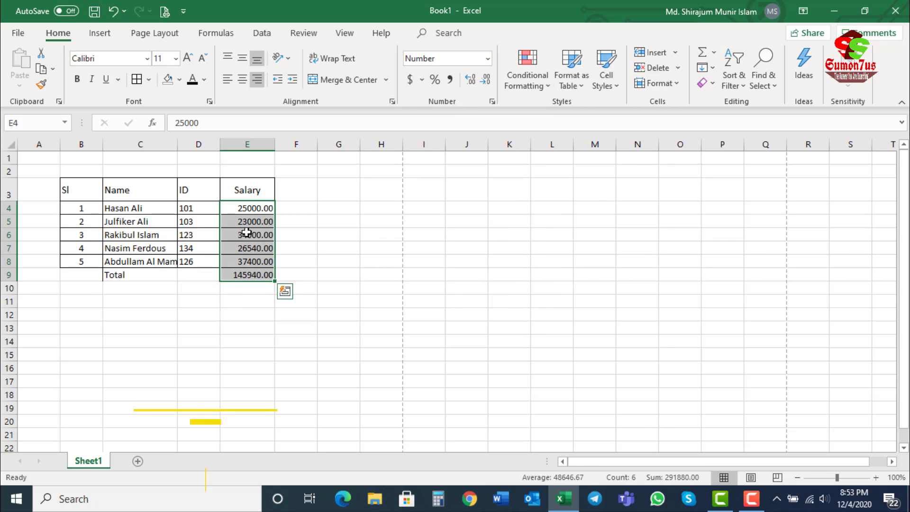
{"action": "left_click", "coordinate": [488, 58]}
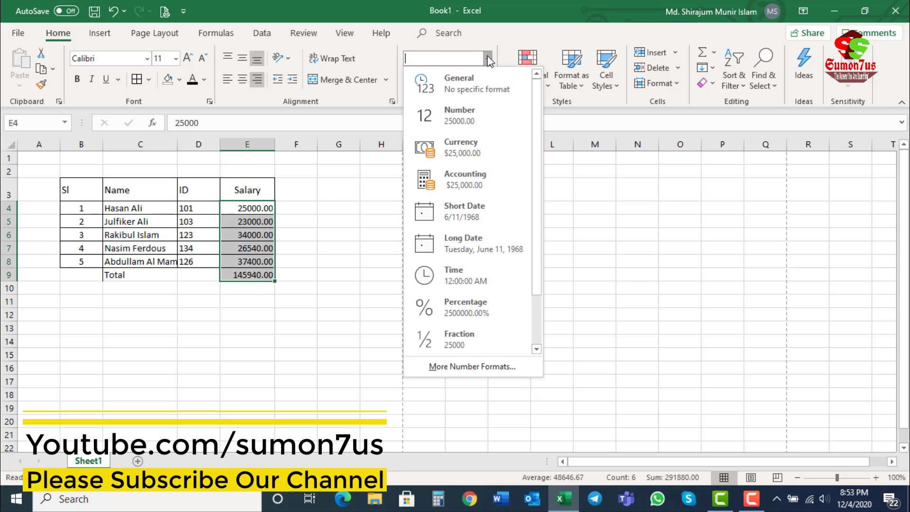
{"action": "left_click", "coordinate": [448, 147]}
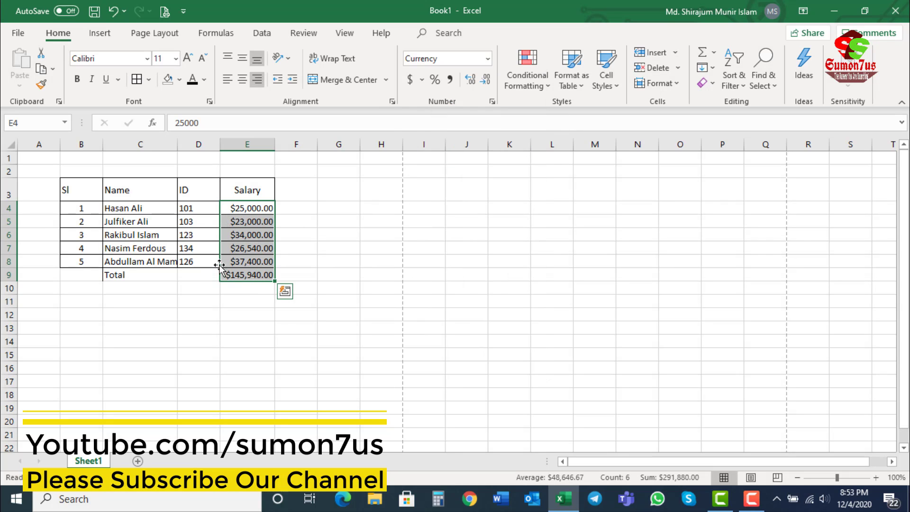
Step: Format E4:E9 as Percentage and widen column E until the values fit
{"action": "left_click", "coordinate": [487, 58]}
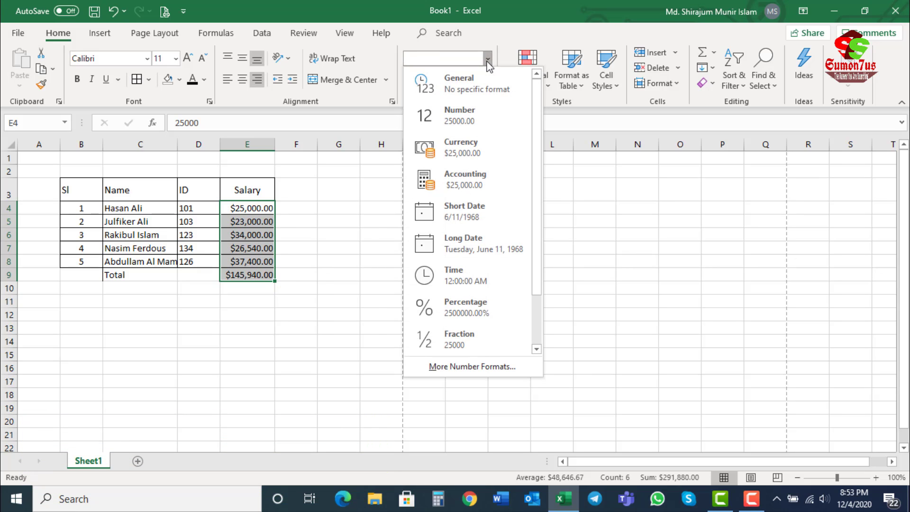
{"action": "left_click", "coordinate": [445, 313]}
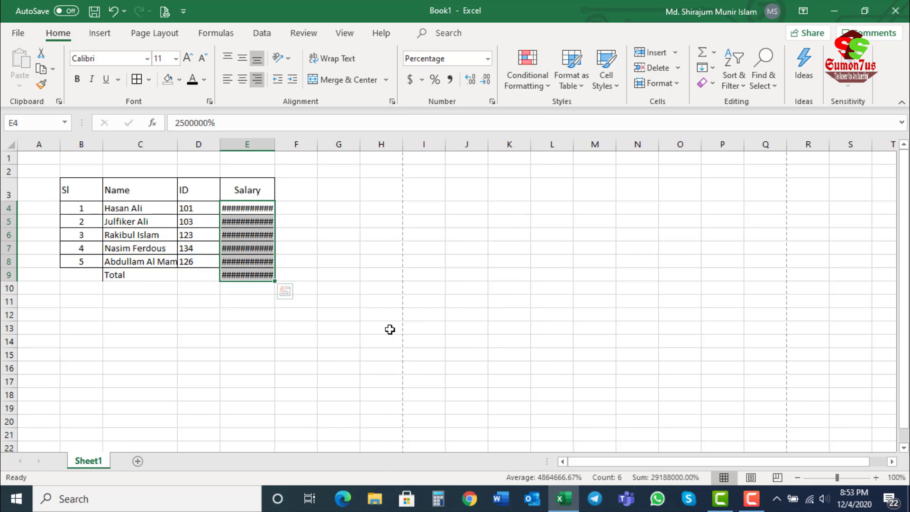
{"action": "left_click_drag", "start_coordinate": [275, 144], "coordinate": [295, 147]}
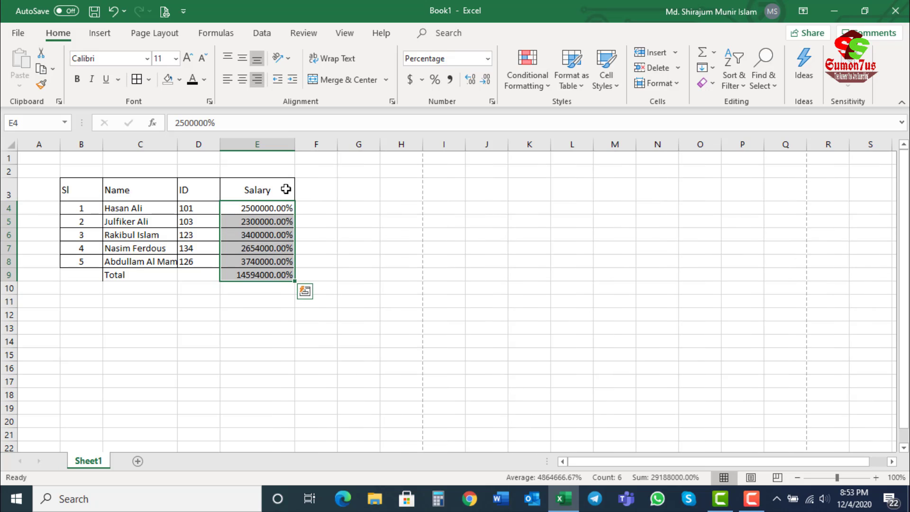
Step: Set the number format of the salaries and total in E4:E9 to Number
{"action": "left_click", "coordinate": [486, 63]}
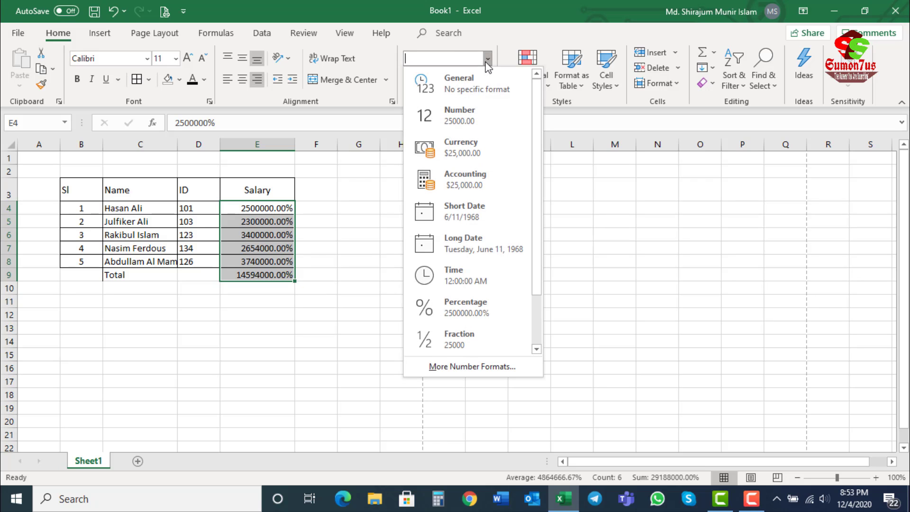
{"action": "left_click", "coordinate": [450, 179]}
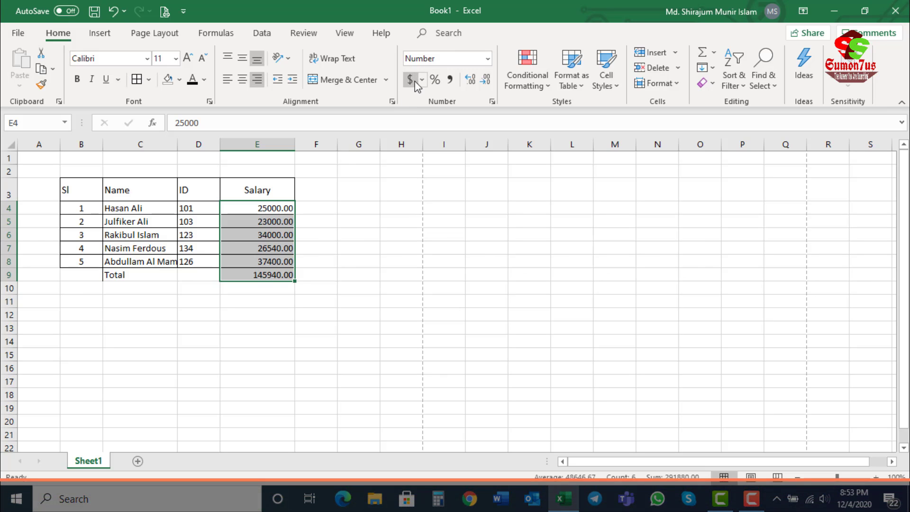
Step: Try the $ English (United States) and € Euro (€ 123) accounting formats on E4:E9, and undo both
{"action": "left_click", "coordinate": [421, 80]}
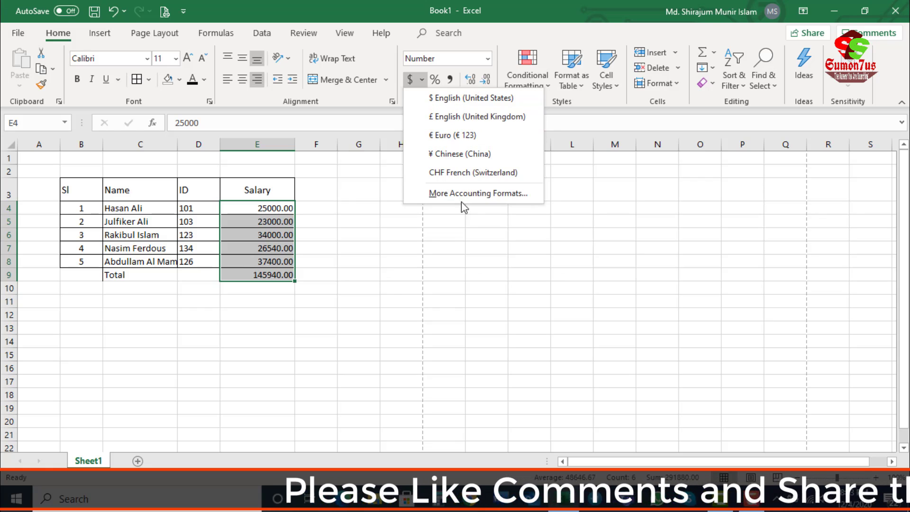
{"action": "left_click", "coordinate": [446, 101]}
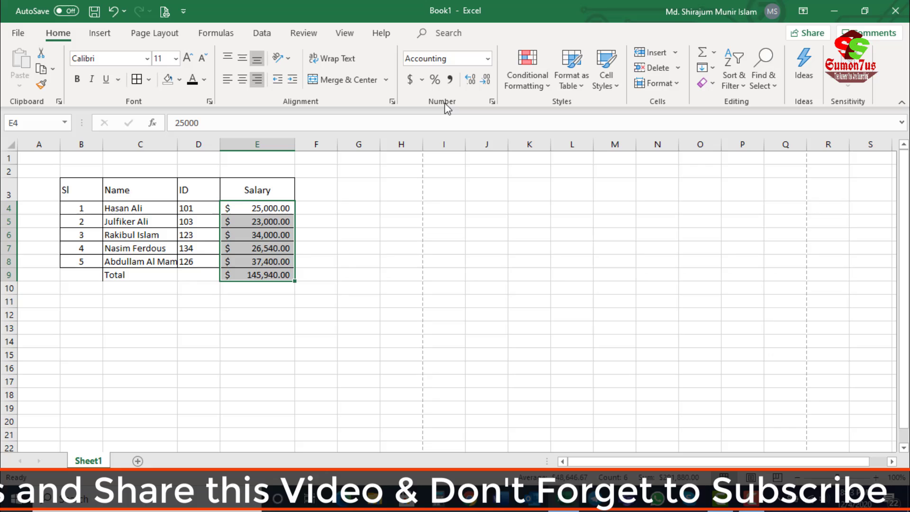
{"action": "left_click", "coordinate": [421, 80]}
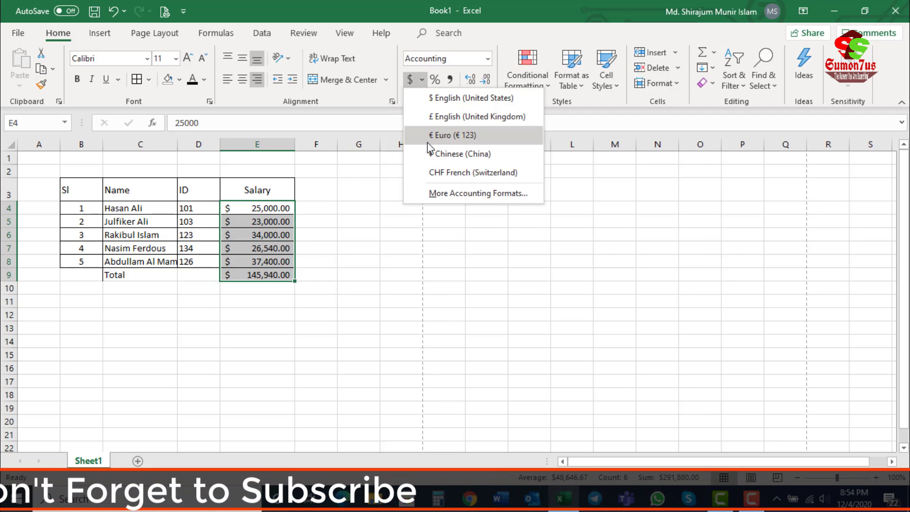
{"action": "left_click", "coordinate": [428, 134]}
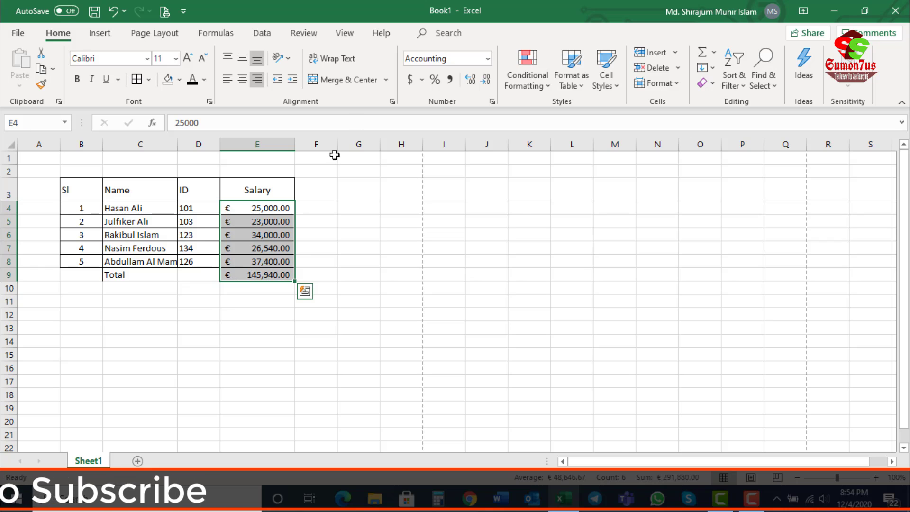
{"action": "key", "text": "ctrl+z"}
{"action": "key", "text": "ctrl+z"}
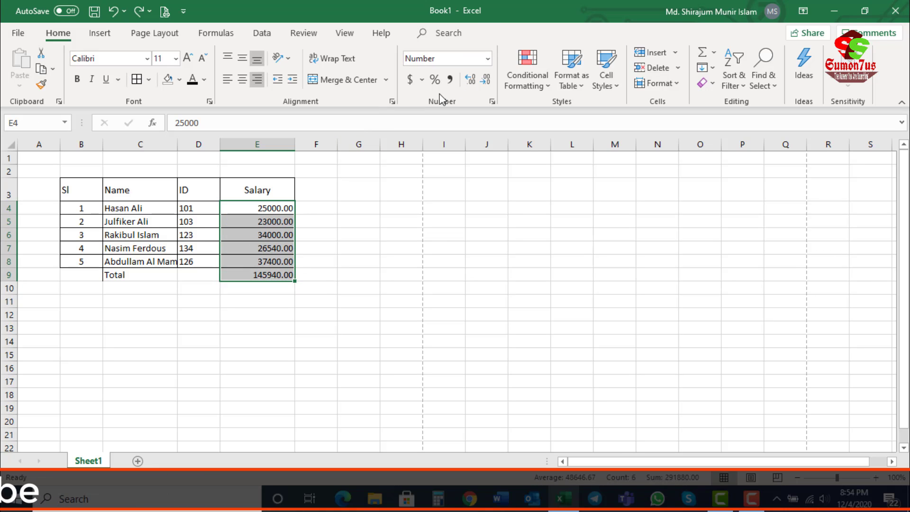
Step: Format the salary column E3:E9 as Percentage, and replace it with the Comma Style
{"action": "left_click_drag", "start_coordinate": [263, 198], "coordinate": [268, 278]}
{"action": "key", "text": "ctrl+shift+5"}
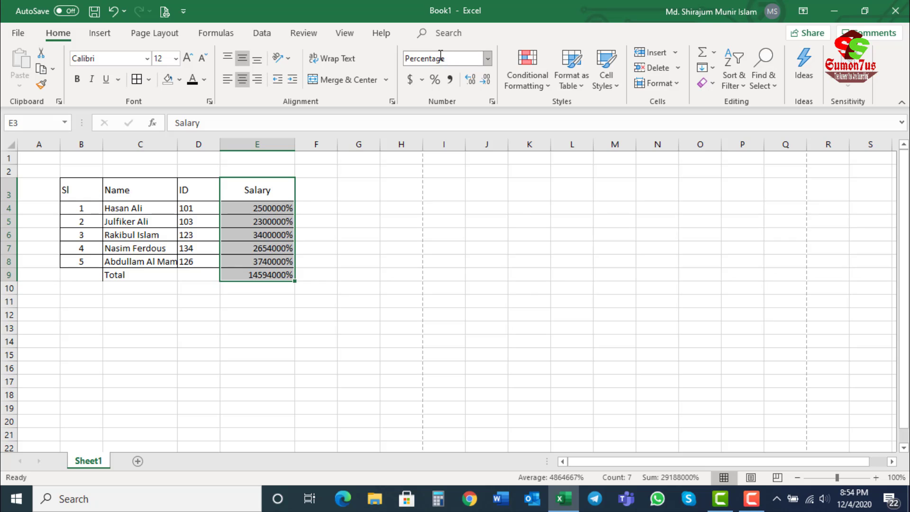
{"action": "left_click", "coordinate": [449, 80]}
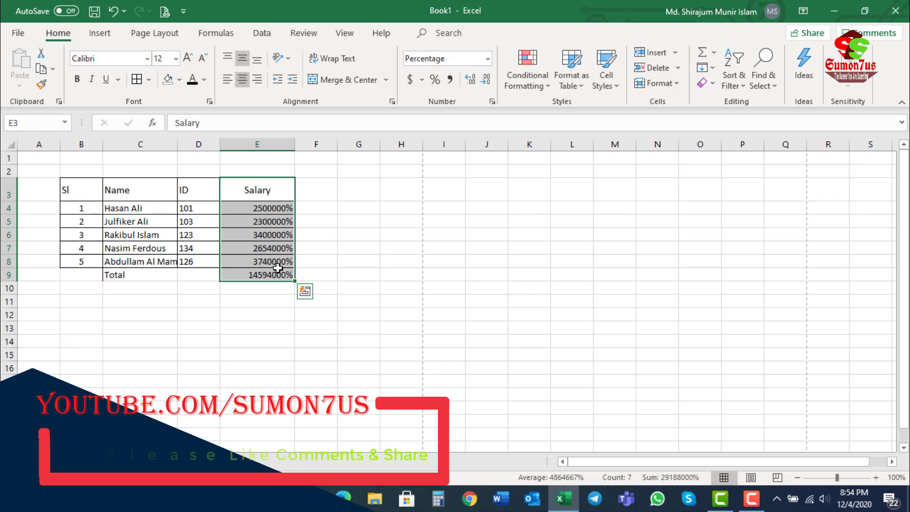
{"action": "left_click", "coordinate": [449, 80]}
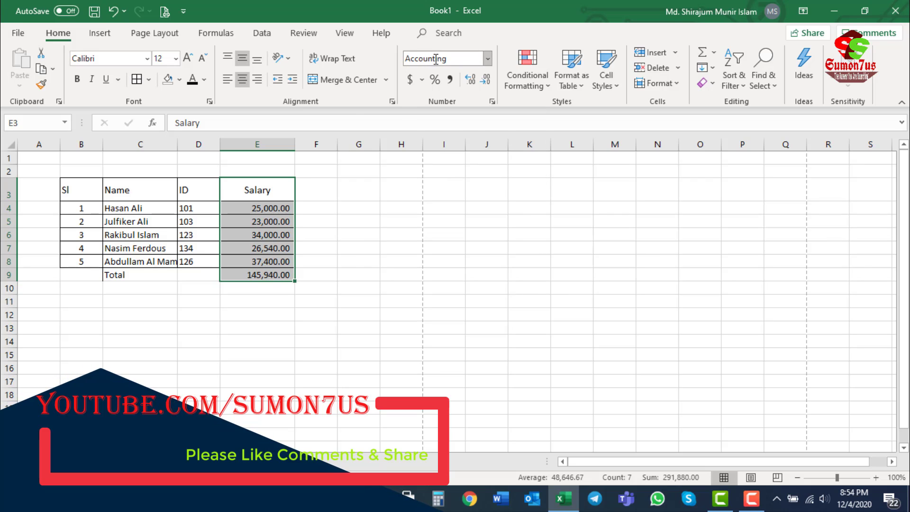
Step: Increase the decimals of the salaries and total in E4:E9 to four places
{"action": "left_click", "coordinate": [277, 221]}
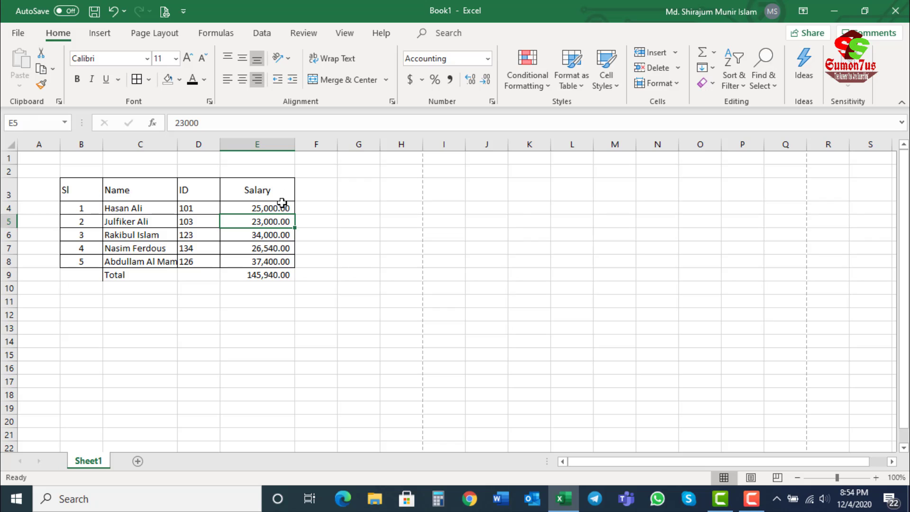
{"action": "left_click_drag", "start_coordinate": [284, 231], "coordinate": [277, 276]}
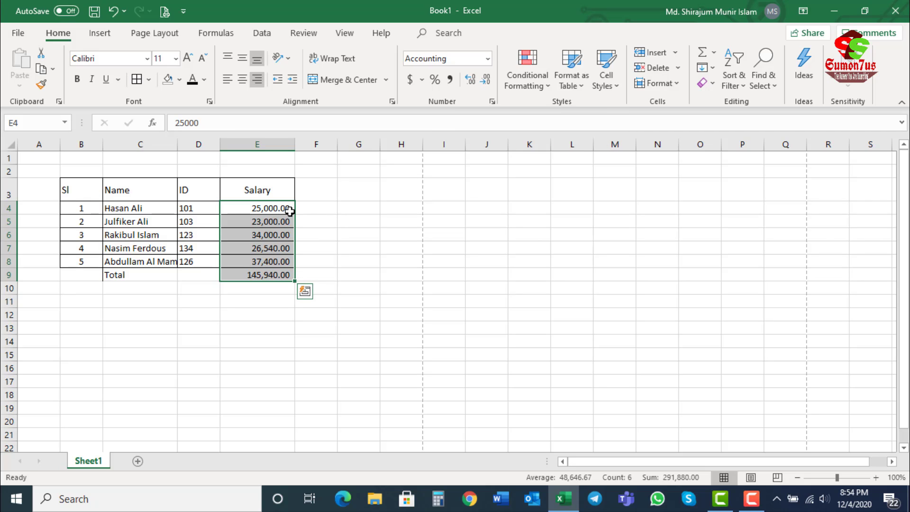
{"action": "left_click", "coordinate": [471, 80]}
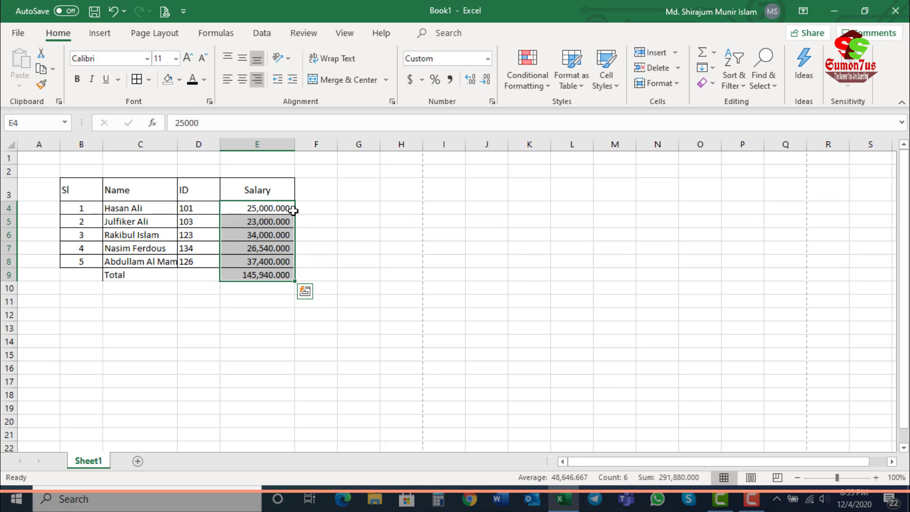
{"action": "left_click", "coordinate": [470, 81]}
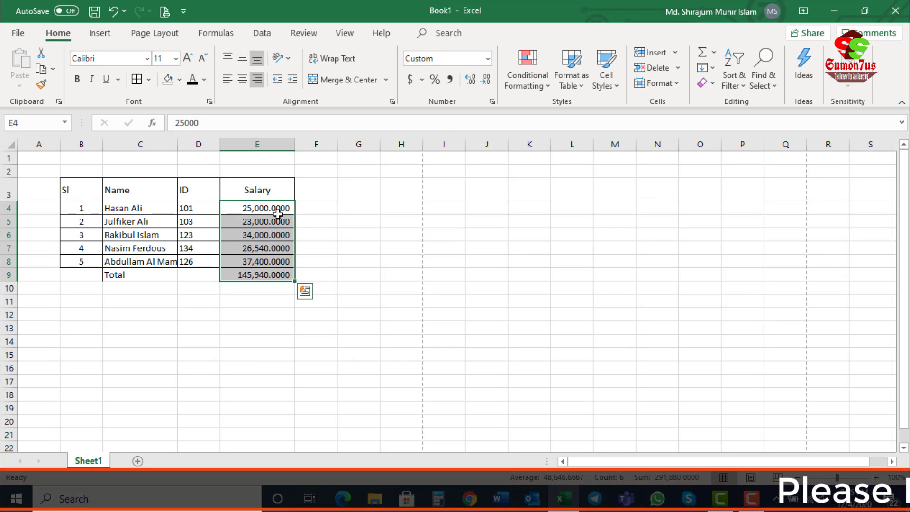
Step: Reduce the decimals of E4:E9 to one place, and raise them back to two
{"action": "left_click", "coordinate": [485, 80]}
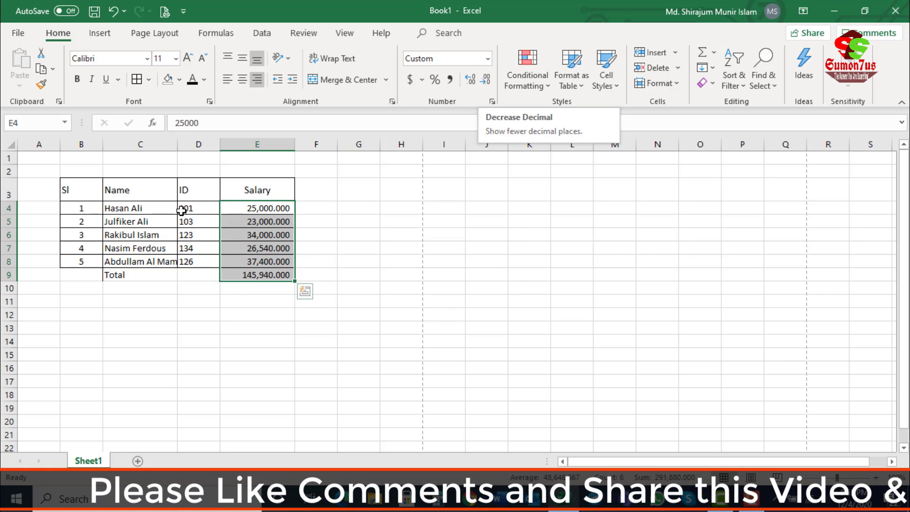
{"action": "left_click", "coordinate": [485, 81]}
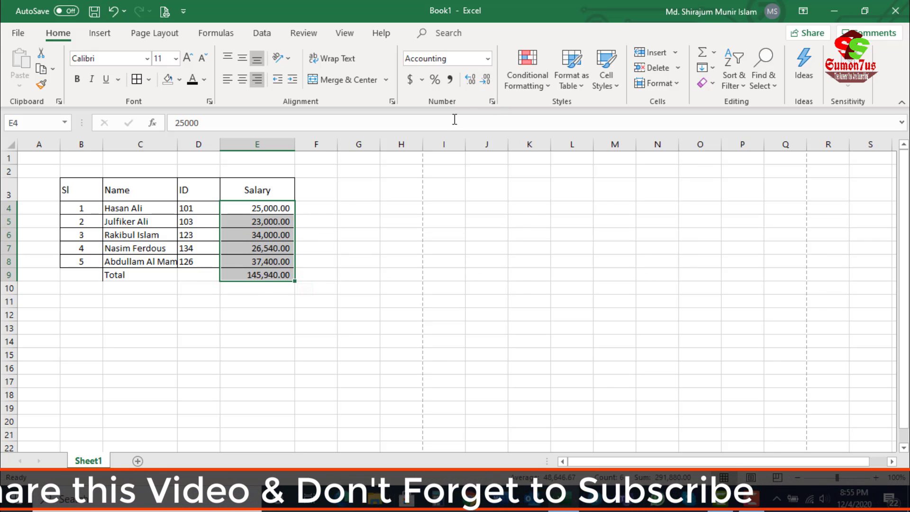
{"action": "left_click", "coordinate": [485, 81]}
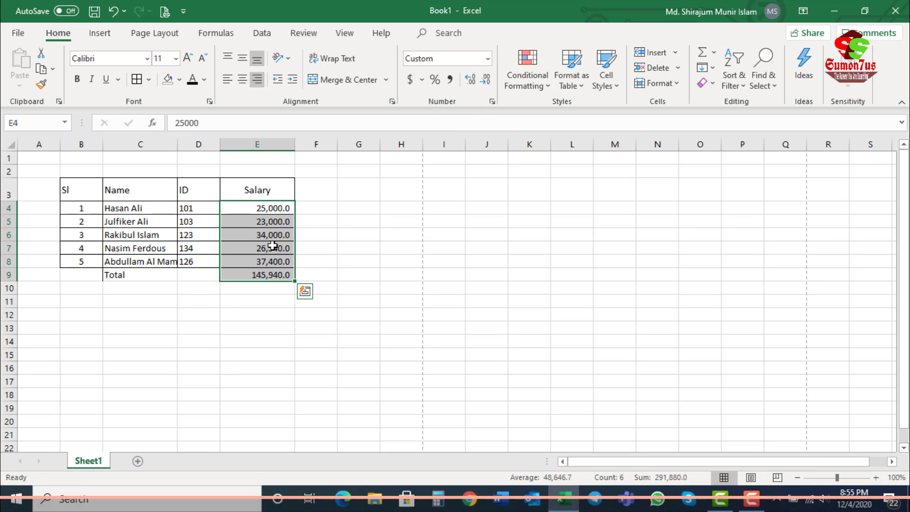
{"action": "left_click", "coordinate": [471, 82]}
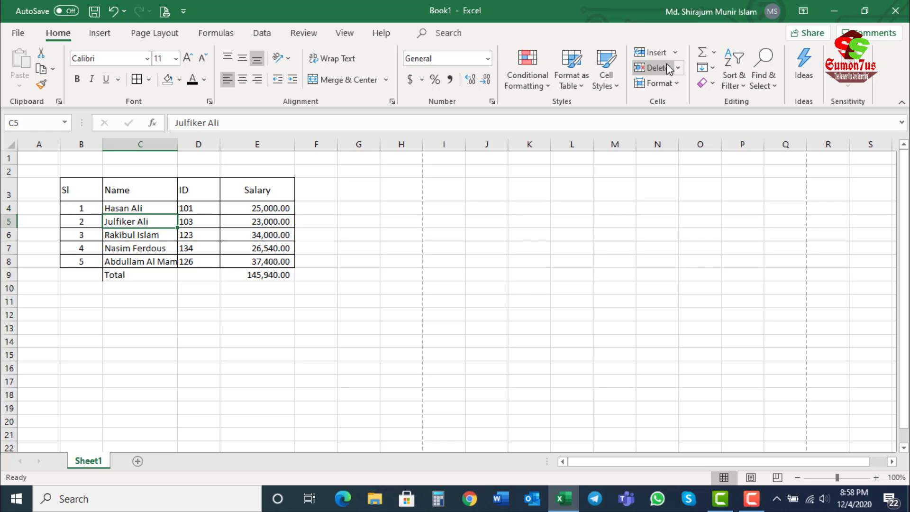
Step: Insert a blank cell at C5 in the Name column, shifting the cells below it down
{"action": "left_click", "coordinate": [675, 53]}
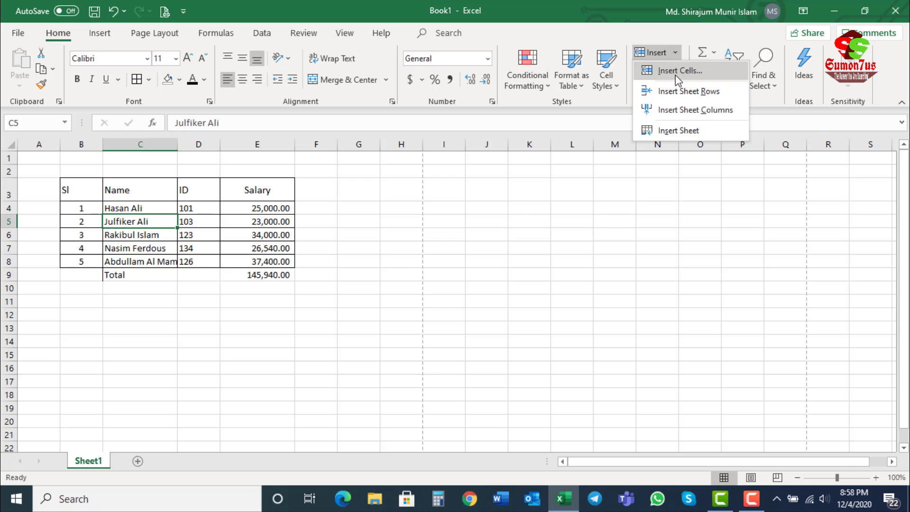
{"action": "left_click", "coordinate": [675, 72]}
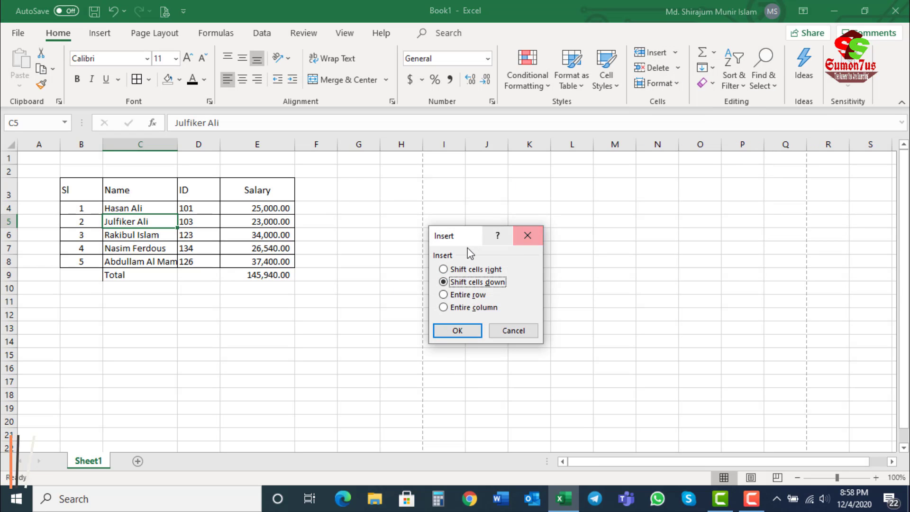
{"action": "left_click_drag", "start_coordinate": [465, 236], "coordinate": [413, 190]}
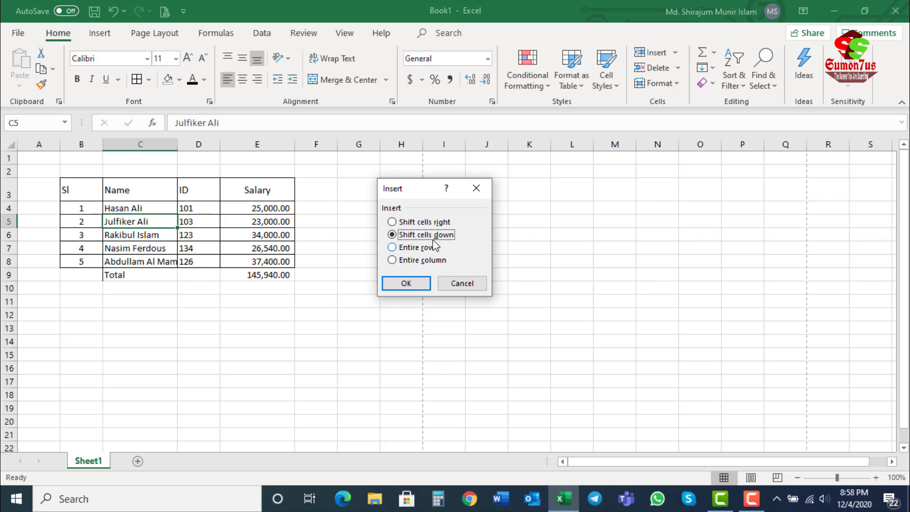
{"action": "left_click", "coordinate": [405, 284]}
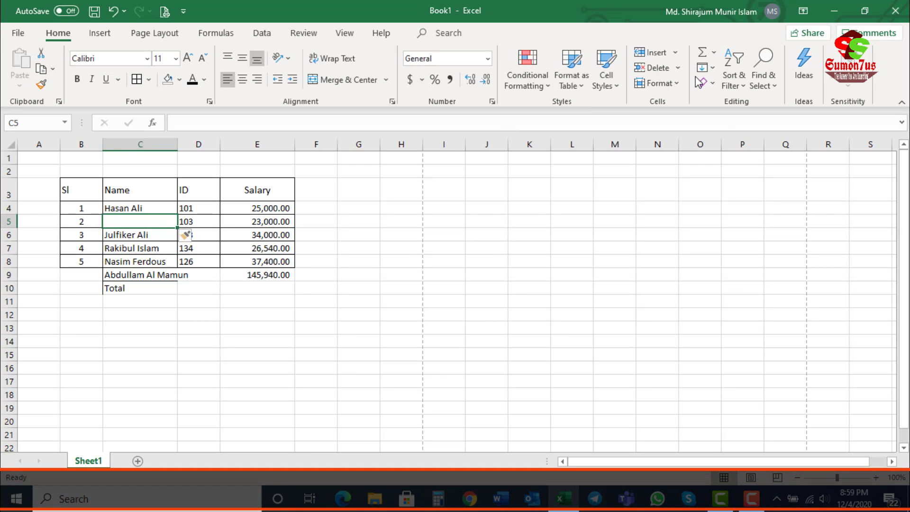
Step: Bring up the Insert Cells options again, cancel them, and undo the cell inserted at C5
{"action": "left_click", "coordinate": [714, 52]}
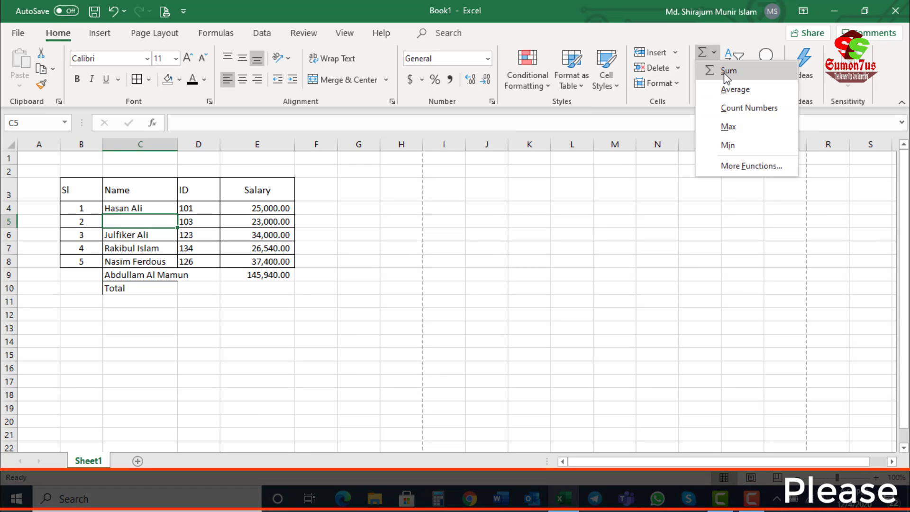
{"action": "left_click", "coordinate": [675, 52]}
{"action": "left_click", "coordinate": [679, 71]}
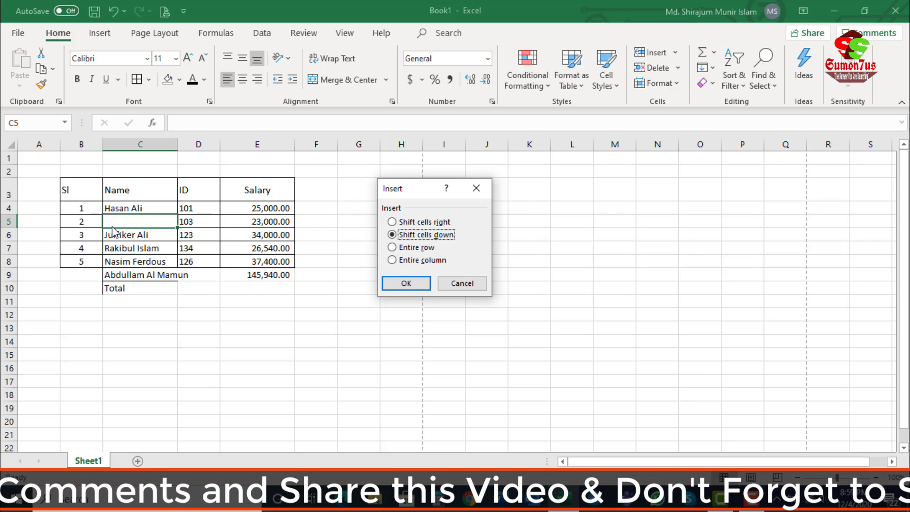
{"action": "left_click", "coordinate": [462, 283]}
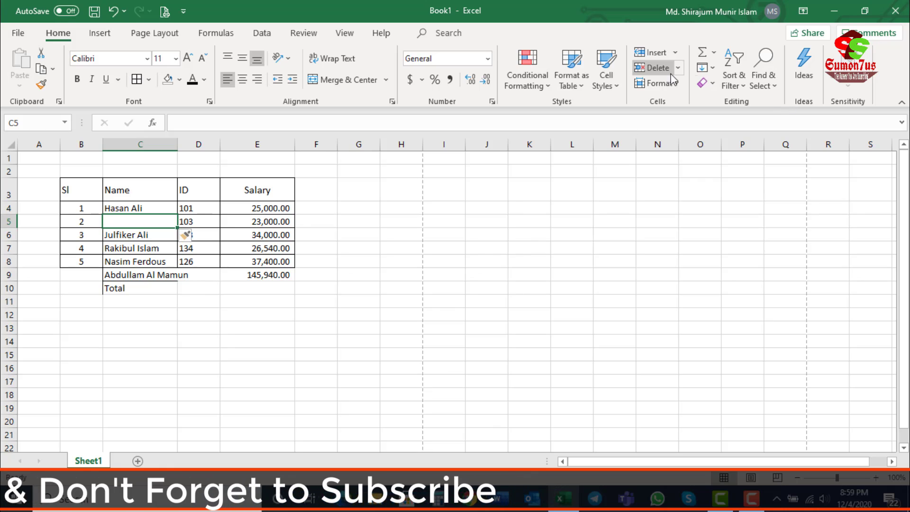
{"action": "key", "text": "ctrl+z"}
Step: Insert a blank sheet row at row 5, between serial numbers 1 and 2, and check the new row's cells
{"action": "left_click", "coordinate": [676, 53]}
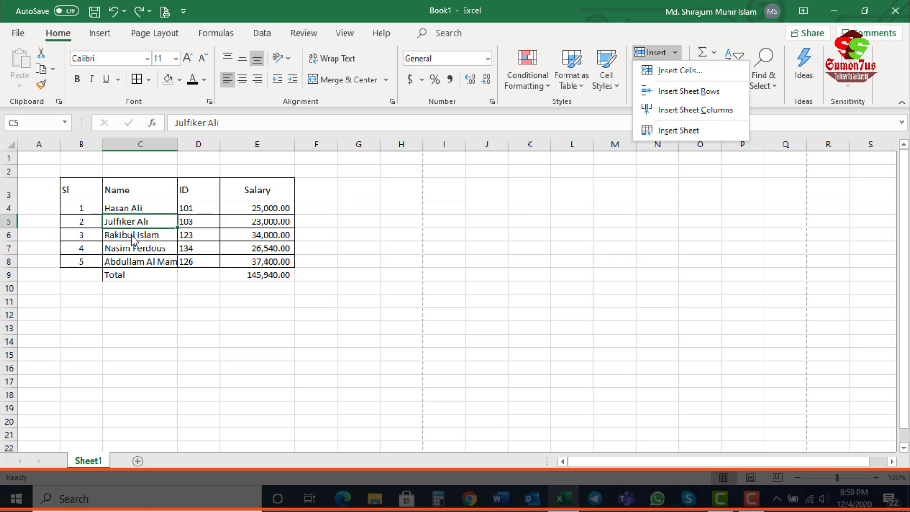
{"action": "left_click", "coordinate": [697, 95]}
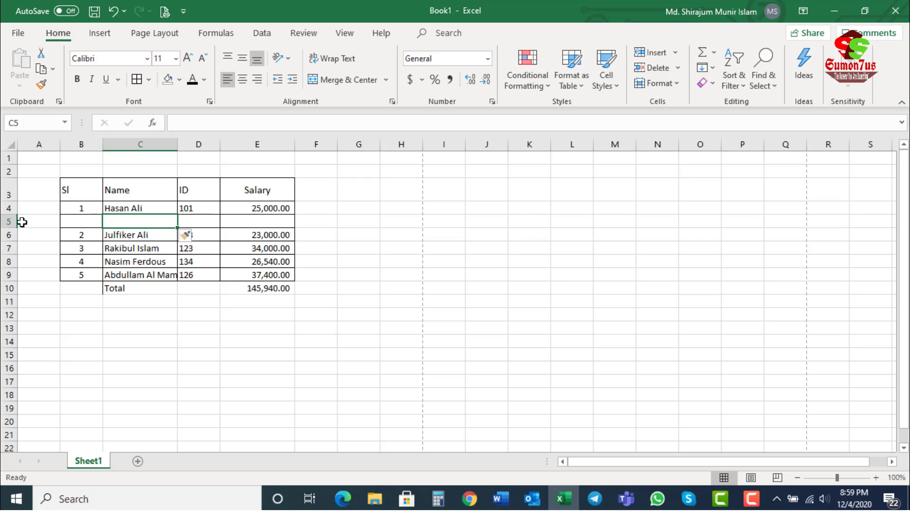
{"action": "left_click", "coordinate": [7, 221]}
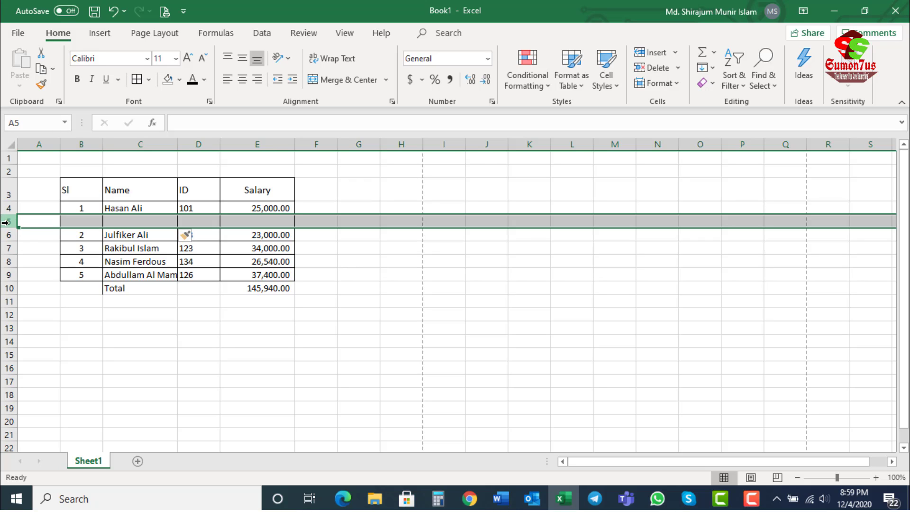
{"action": "left_click", "coordinate": [140, 242]}
{"action": "left_click", "coordinate": [138, 224]}
{"action": "left_click", "coordinate": [82, 211]}
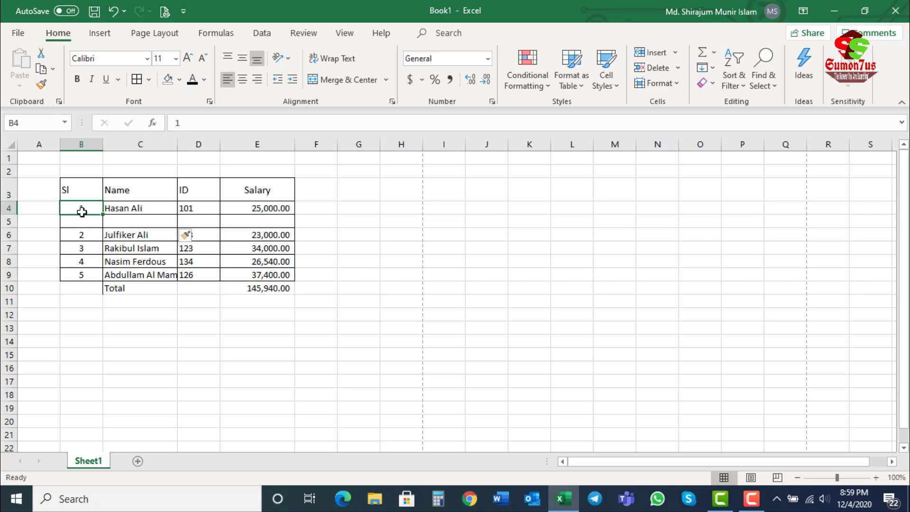
{"action": "left_click", "coordinate": [77, 235]}
{"action": "left_click", "coordinate": [81, 222]}
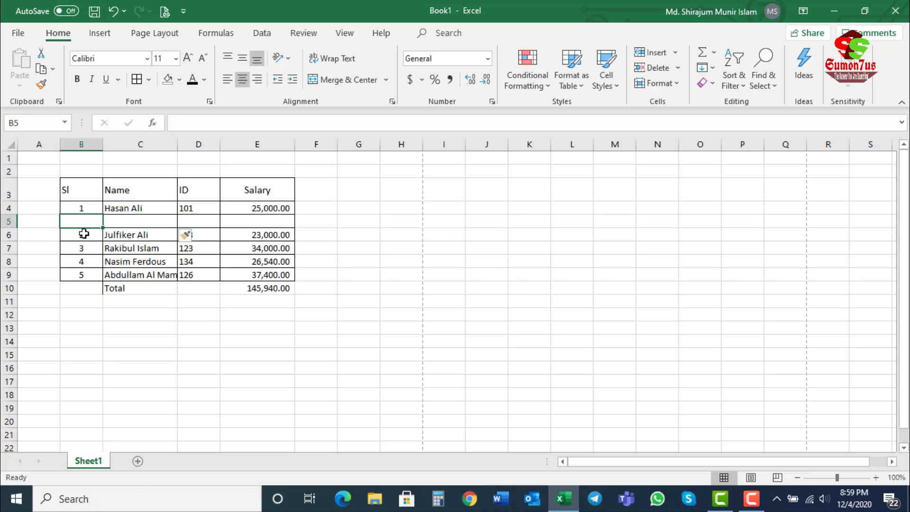
Step: Try making row 5 slightly shorter, and undo the row height change
{"action": "left_click_drag", "start_coordinate": [1, 228], "coordinate": [1, 228]}
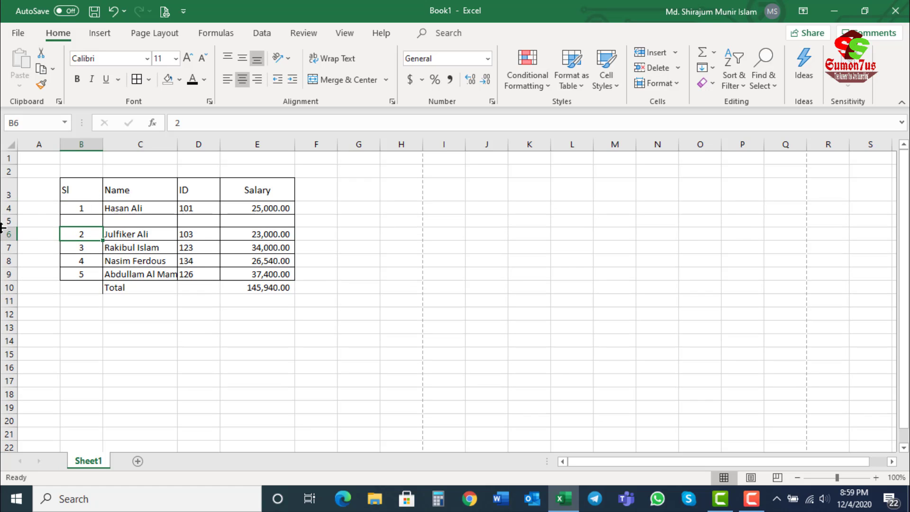
{"action": "left_click", "coordinate": [145, 220]}
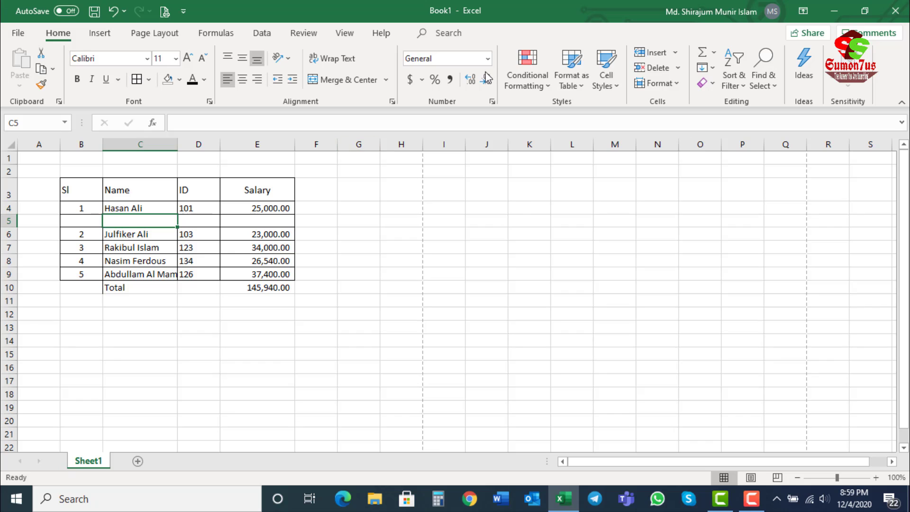
{"action": "key", "text": "ctrl+z"}
Step: Insert a blank sheet column at column C, between Sl and Name, and check the new column's cells
{"action": "left_click", "coordinate": [674, 53]}
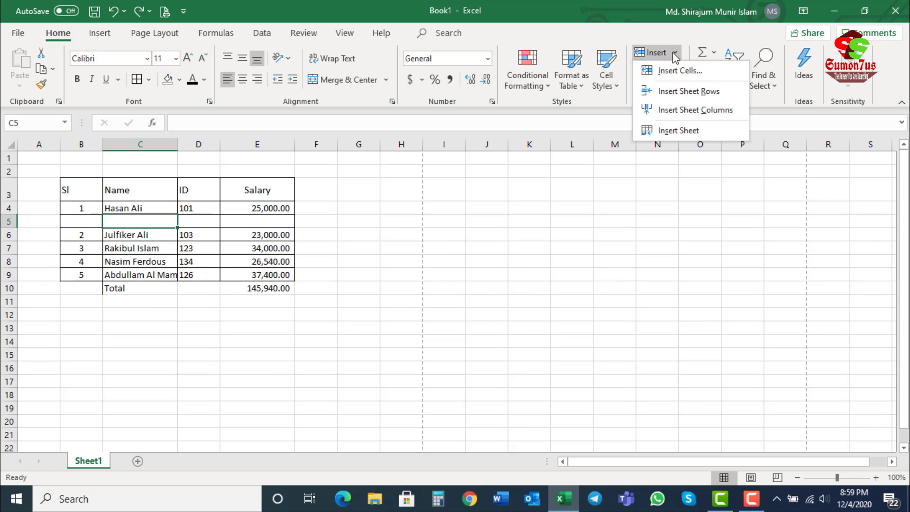
{"action": "left_click", "coordinate": [682, 110]}
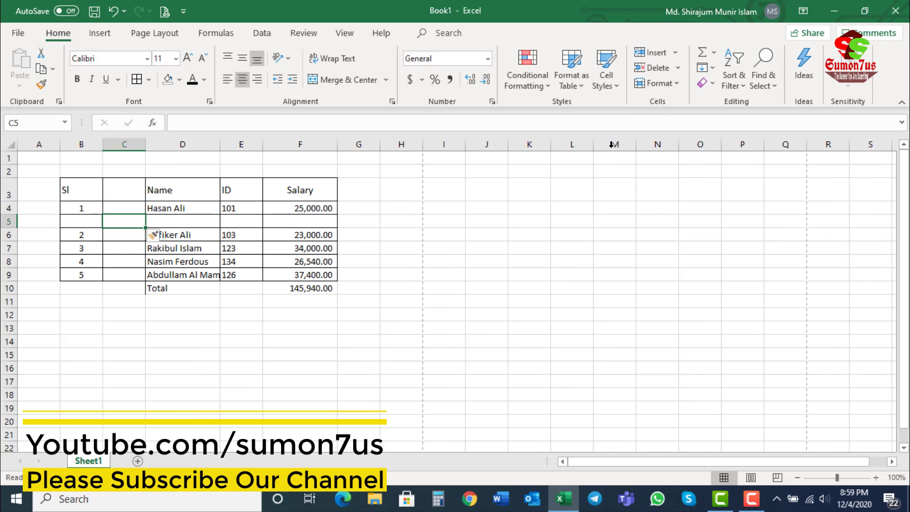
{"action": "left_click", "coordinate": [134, 143]}
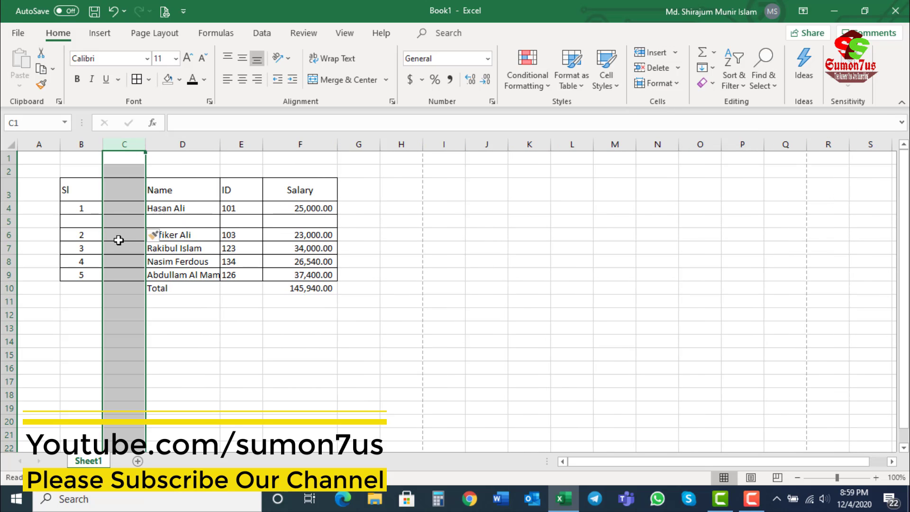
{"action": "left_click_drag", "start_coordinate": [119, 222], "coordinate": [109, 262]}
{"action": "left_click", "coordinate": [128, 147]}
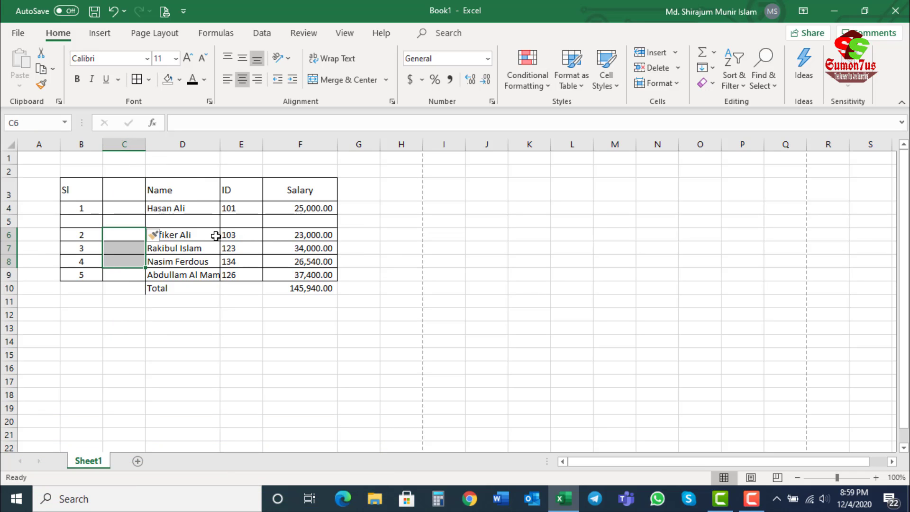
Step: Insert three new worksheets before Sheet1, and return to cell C8 on Sheet1
{"action": "left_click", "coordinate": [656, 52]}
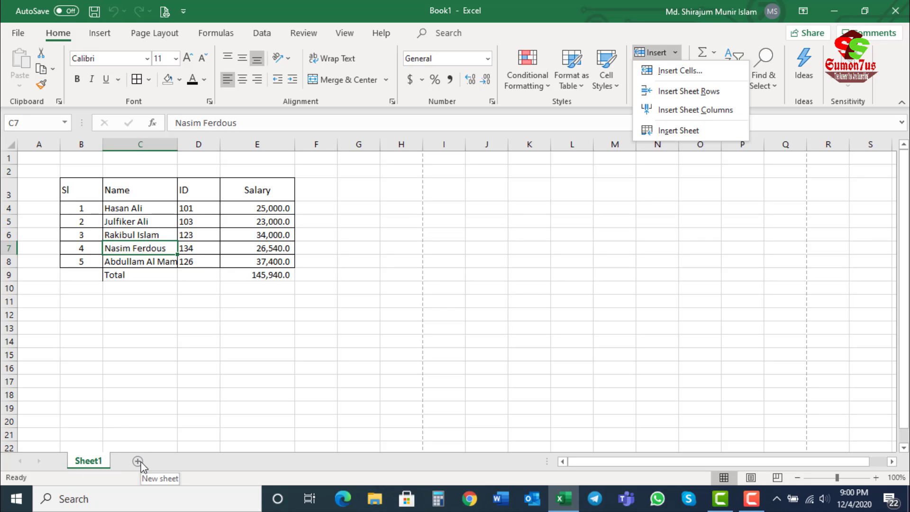
{"action": "left_click", "coordinate": [675, 130]}
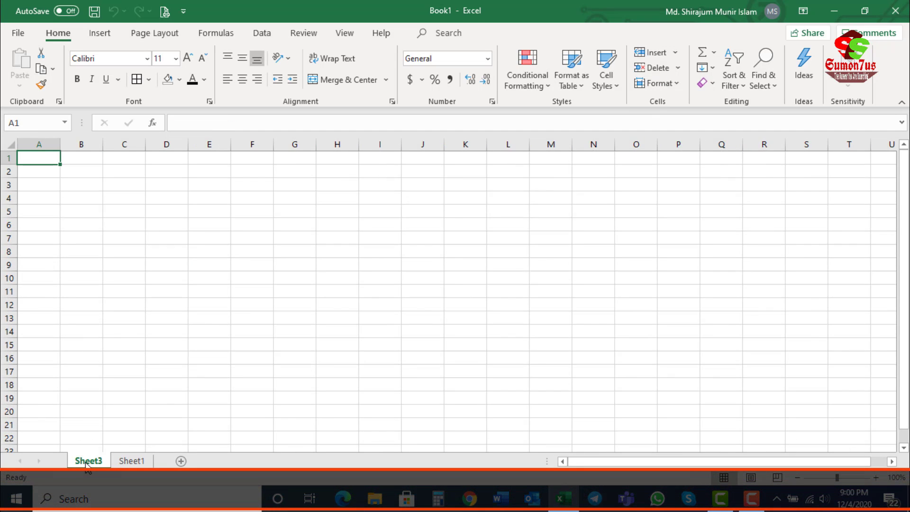
{"action": "left_click", "coordinate": [181, 461]}
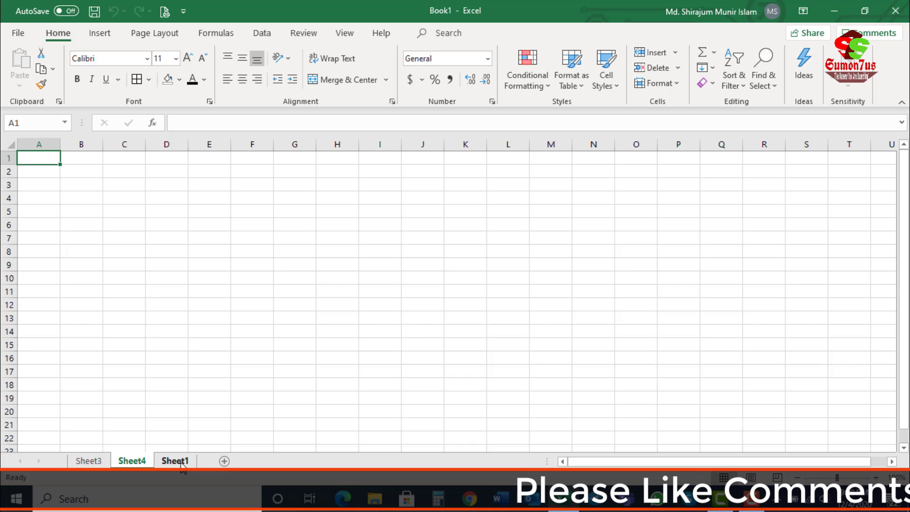
{"action": "left_click", "coordinate": [224, 461]}
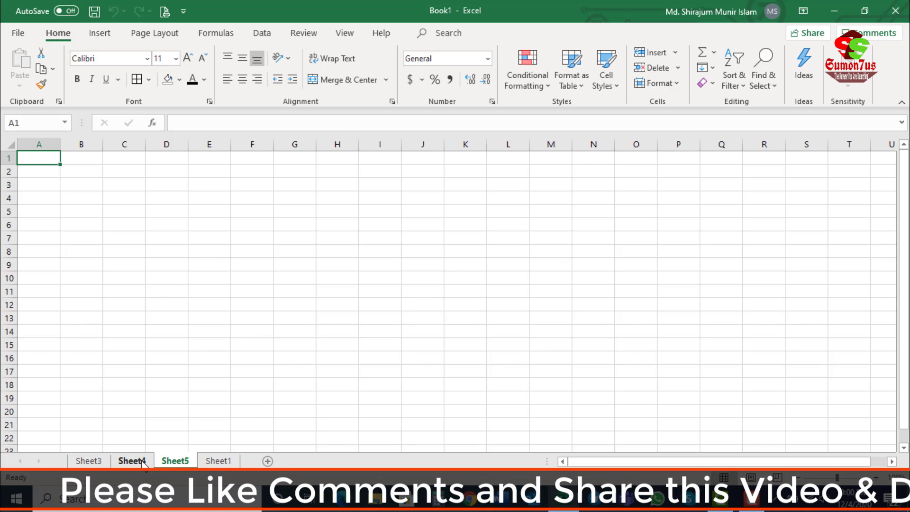
{"action": "left_click", "coordinate": [218, 460]}
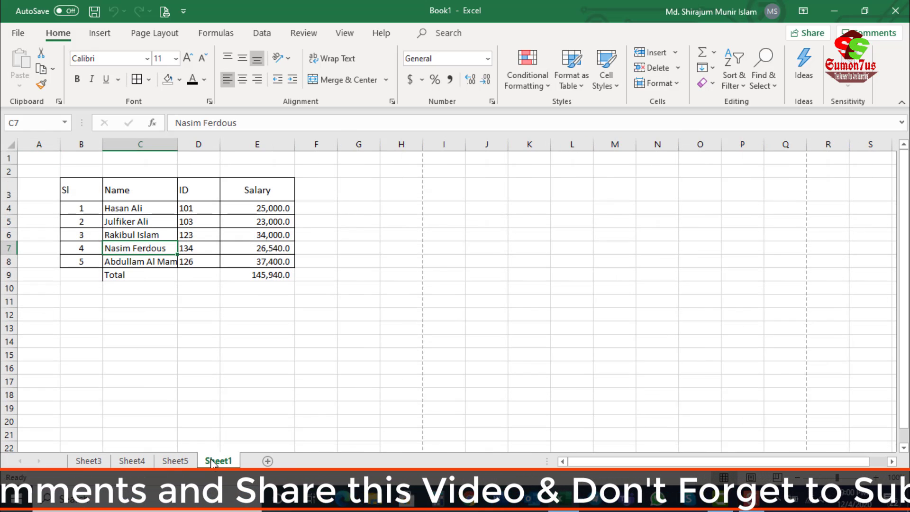
{"action": "key", "text": "Down"}
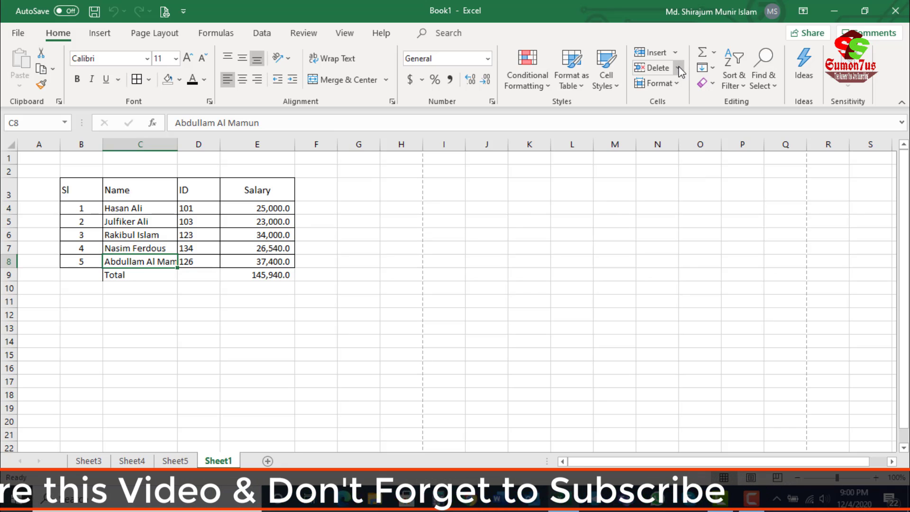
Step: Delete cell C5 in the Name column of Sheet1, shifting the cells below it up
{"action": "left_click", "coordinate": [140, 222]}
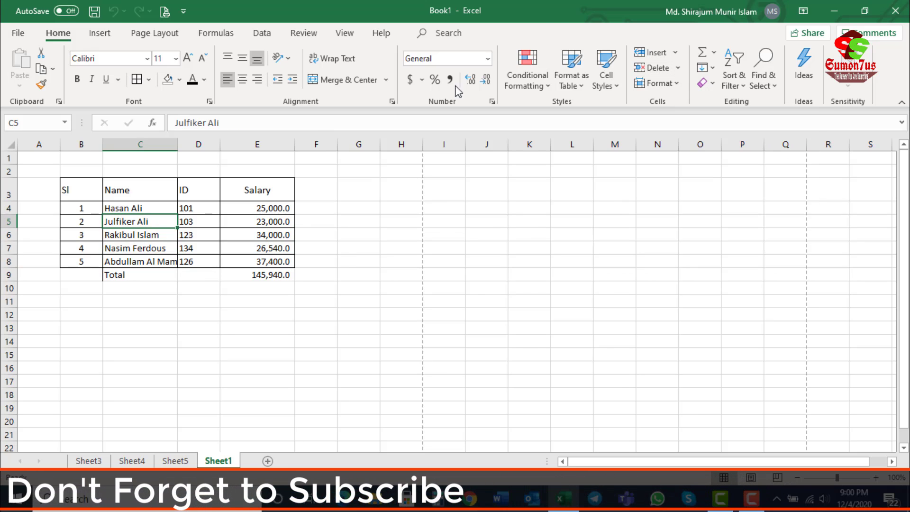
{"action": "left_click", "coordinate": [678, 68]}
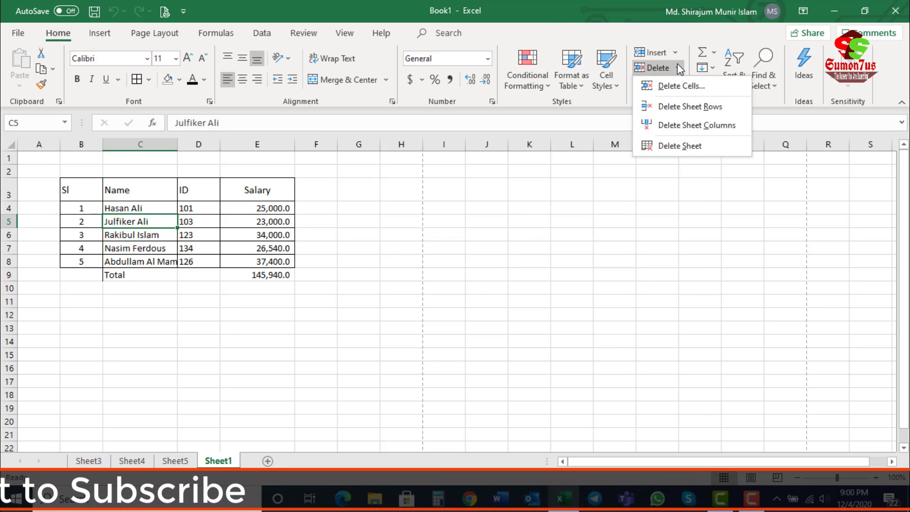
{"action": "left_click", "coordinate": [669, 88]}
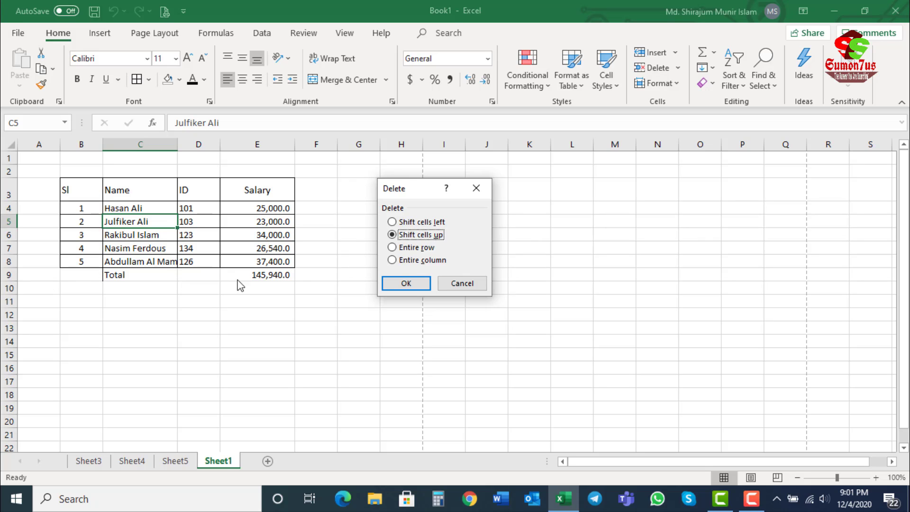
{"action": "left_click", "coordinate": [406, 283]}
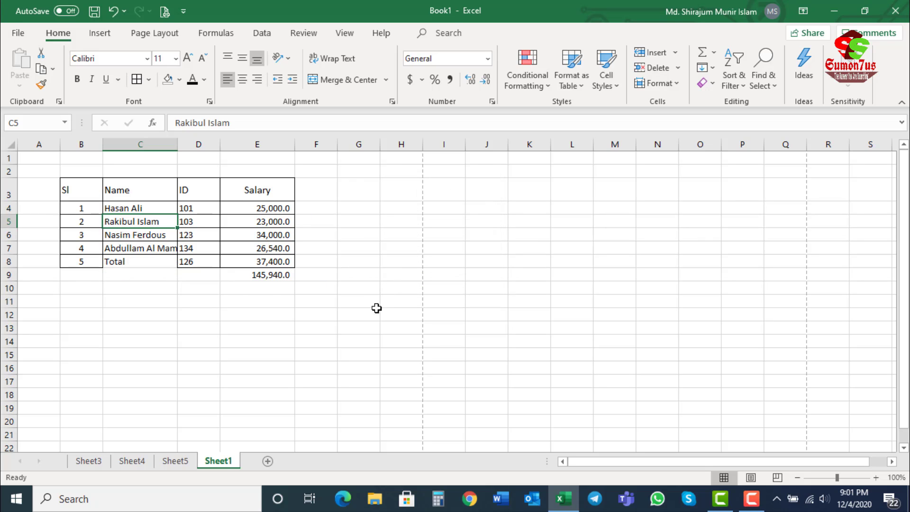
Step: Check the shifted cells in the Name column, and undo the deletion of cell C5
{"action": "left_click", "coordinate": [124, 274]}
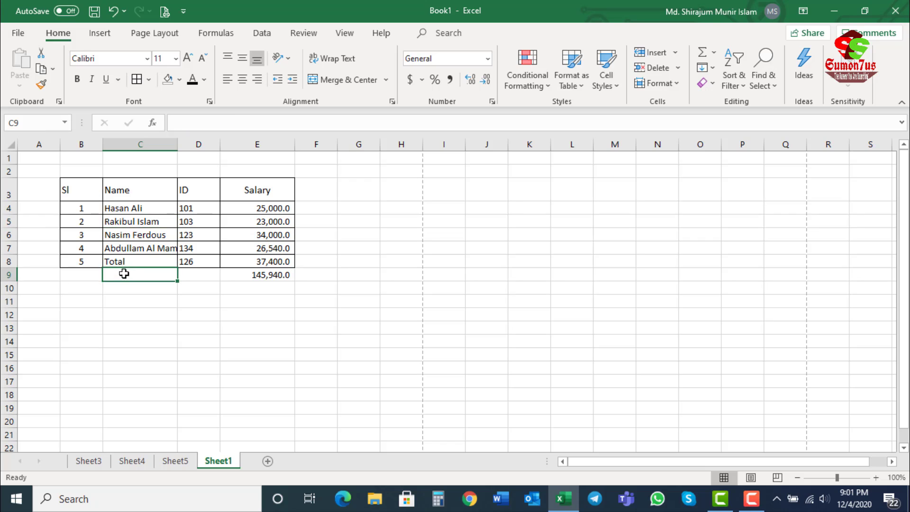
{"action": "left_click", "coordinate": [118, 260]}
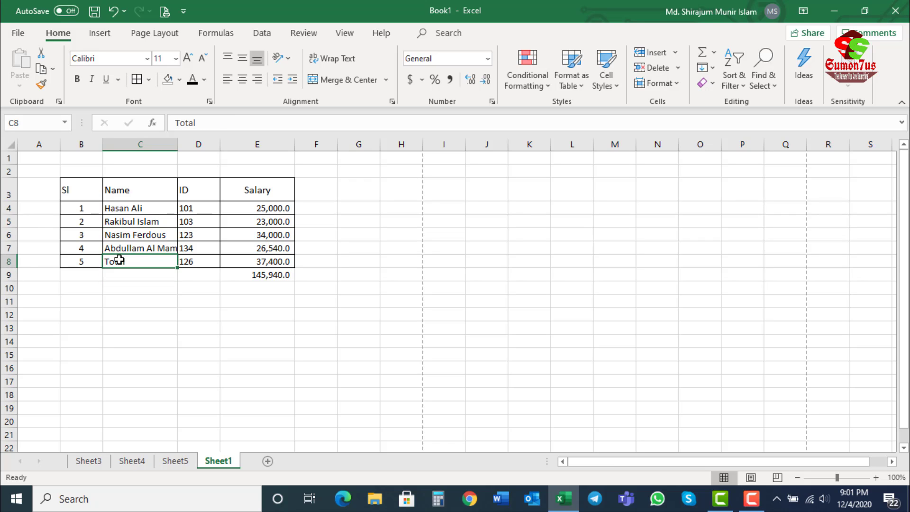
{"action": "left_click", "coordinate": [7, 261]}
{"action": "left_click", "coordinate": [130, 262]}
{"action": "left_click", "coordinate": [136, 221]}
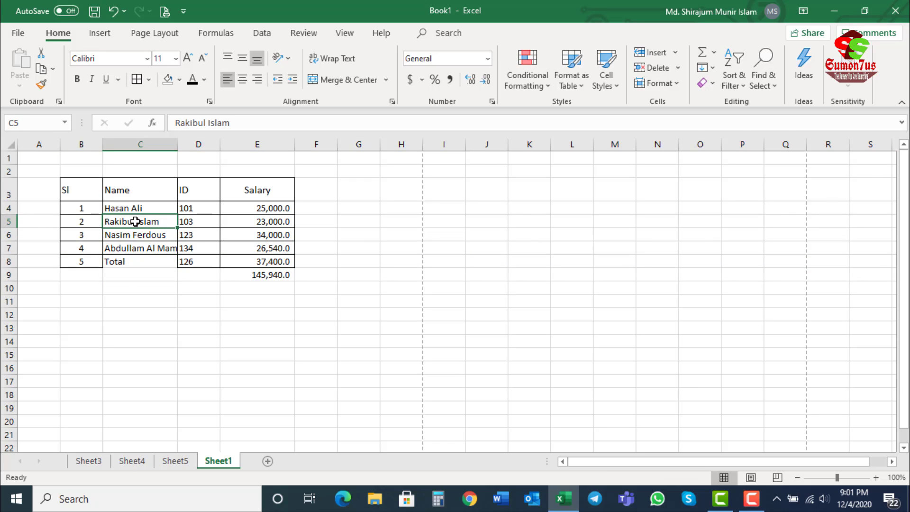
{"action": "left_click", "coordinate": [135, 210]}
{"action": "left_click", "coordinate": [126, 222]}
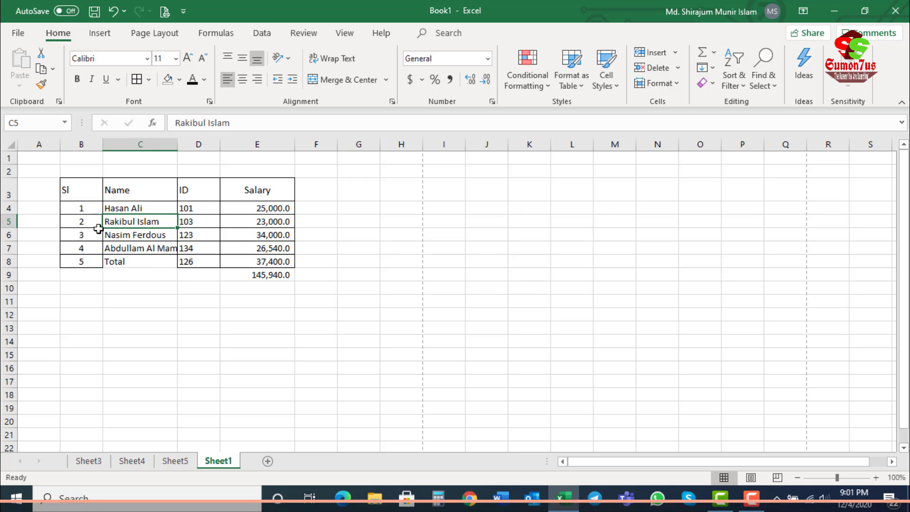
{"action": "key", "text": "ctrl+z"}
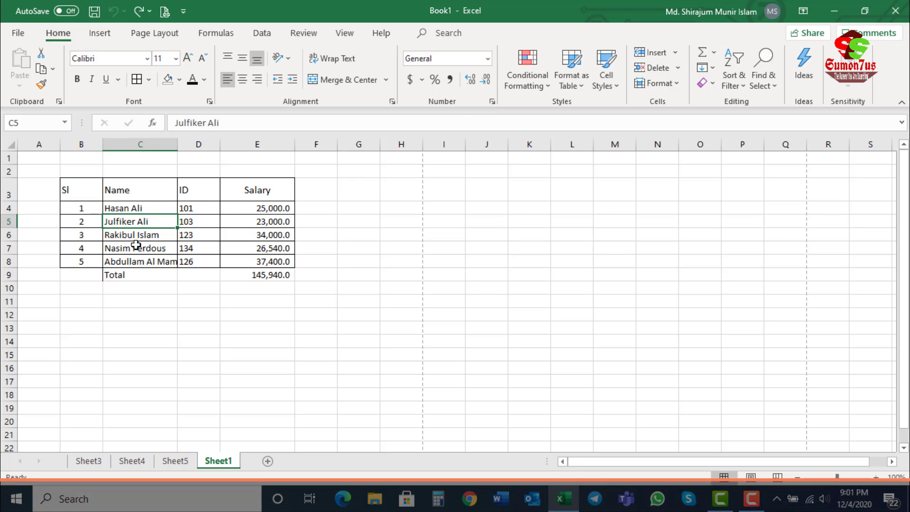
Step: Delete sheet row 5, the record with serial number 2, and check the row that takes its place
{"action": "left_click", "coordinate": [678, 68]}
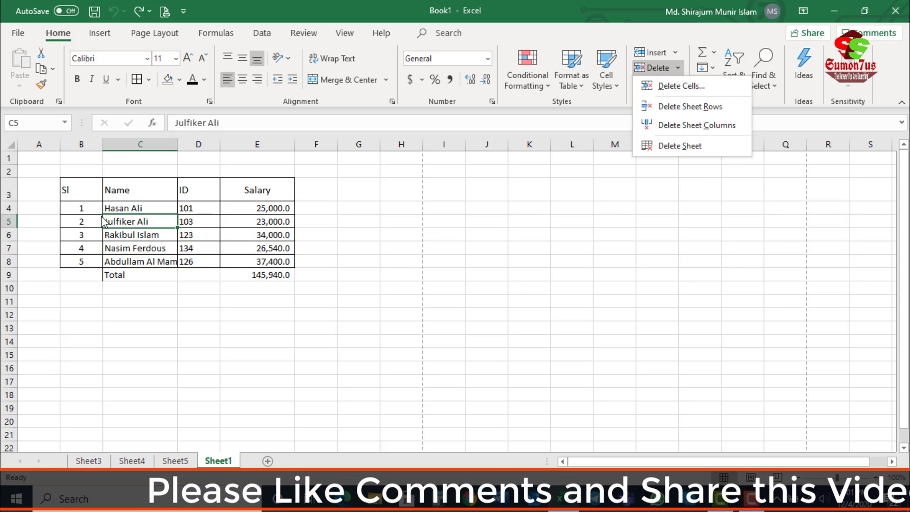
{"action": "left_click", "coordinate": [679, 112]}
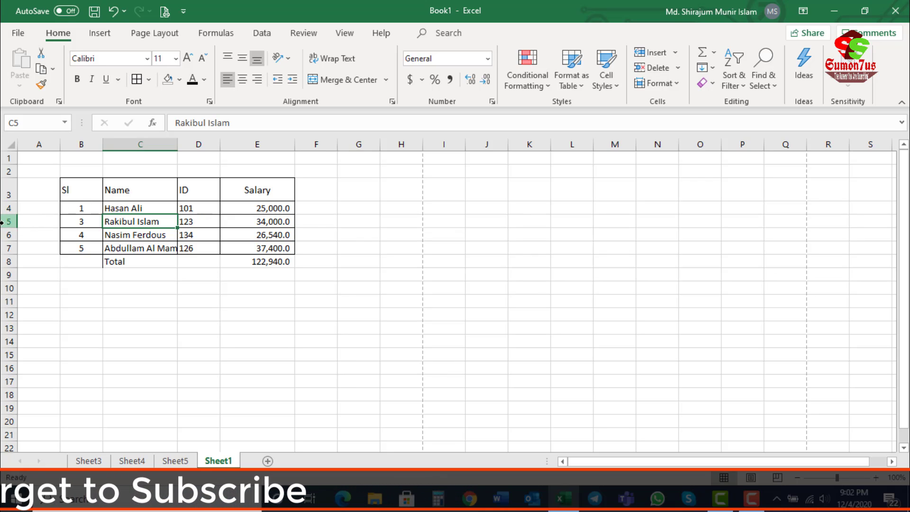
{"action": "left_click", "coordinate": [8, 221]}
{"action": "left_click", "coordinate": [131, 221]}
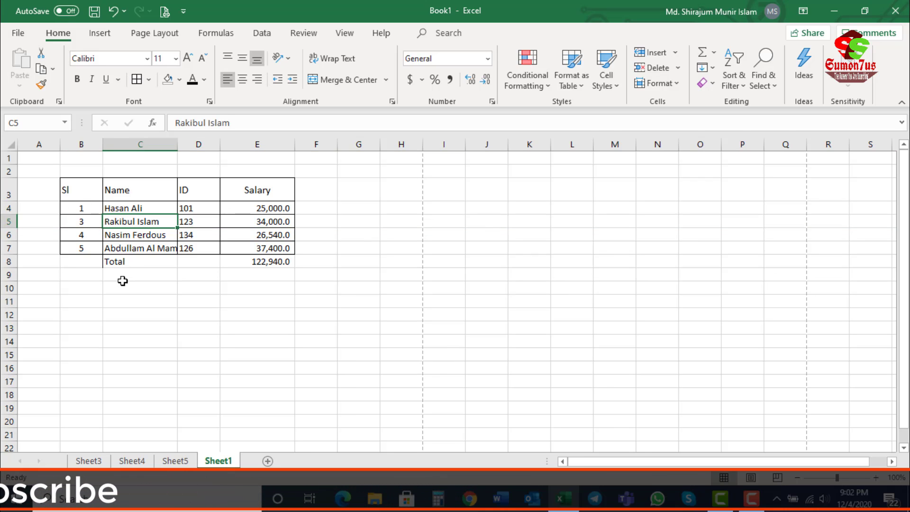
{"action": "left_click", "coordinate": [81, 221]}
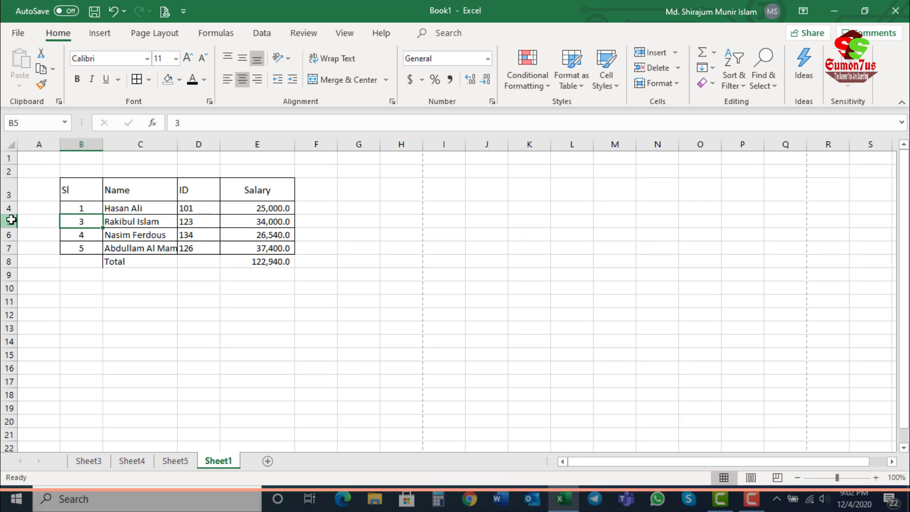
{"action": "left_click", "coordinate": [10, 222]}
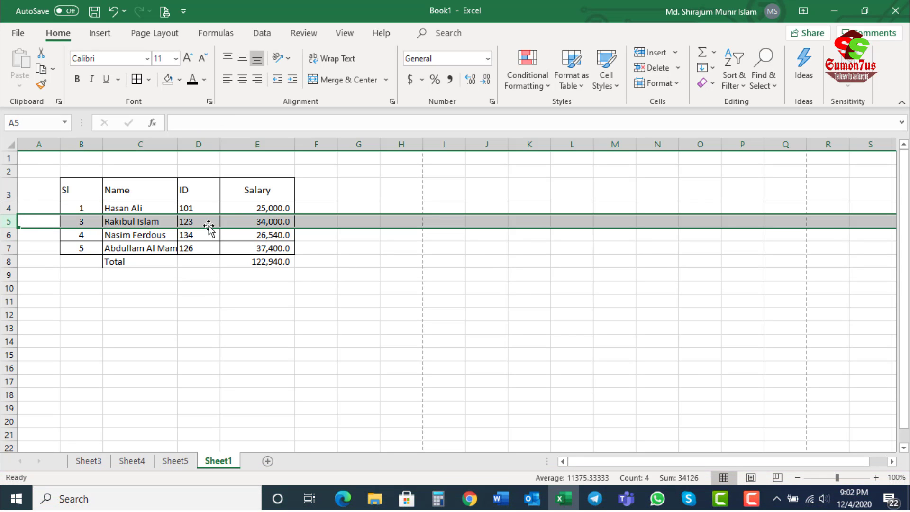
{"action": "left_click", "coordinate": [160, 220]}
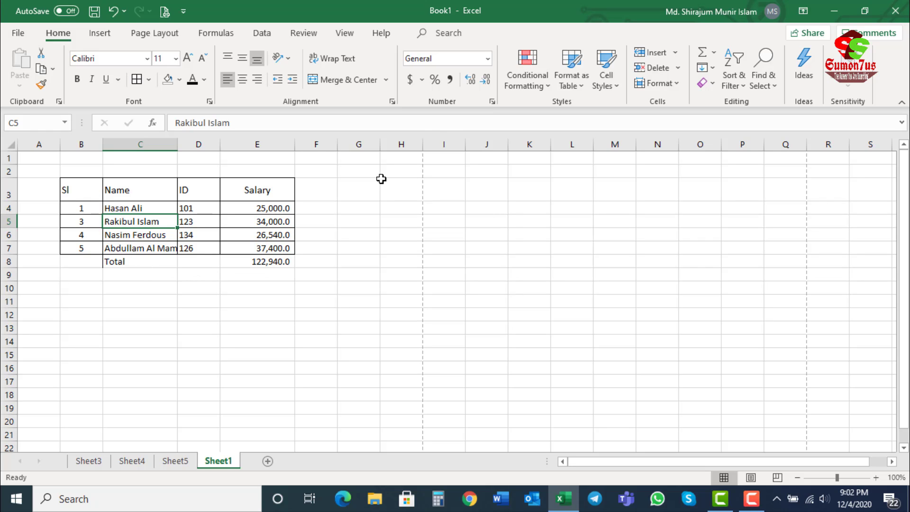
Step: Undo, redo and again undo the deletion of row 5, and check the restored row's cells
{"action": "left_click", "coordinate": [114, 13]}
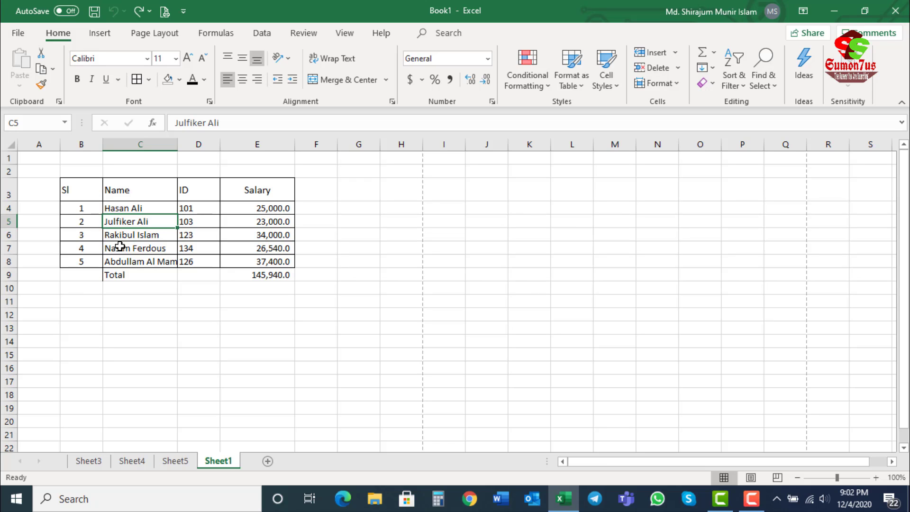
{"action": "left_click", "coordinate": [144, 12]}
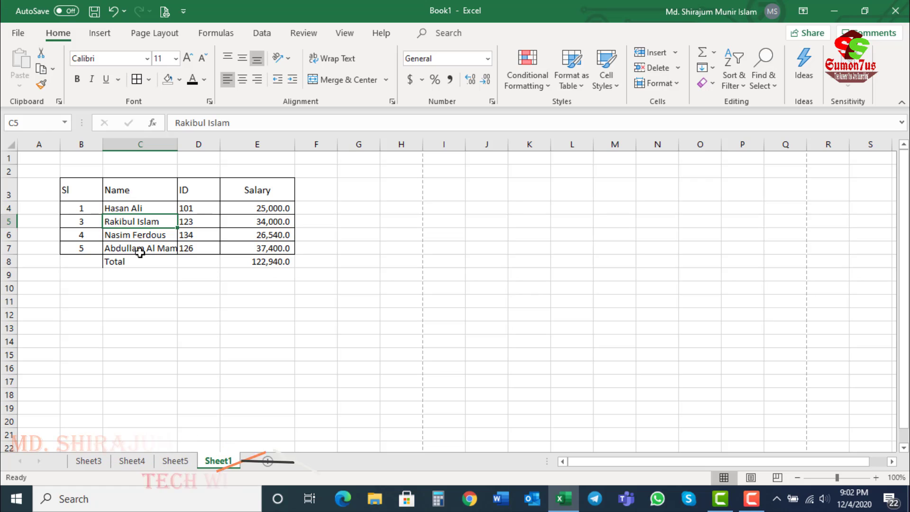
{"action": "key", "text": "ctrl+z"}
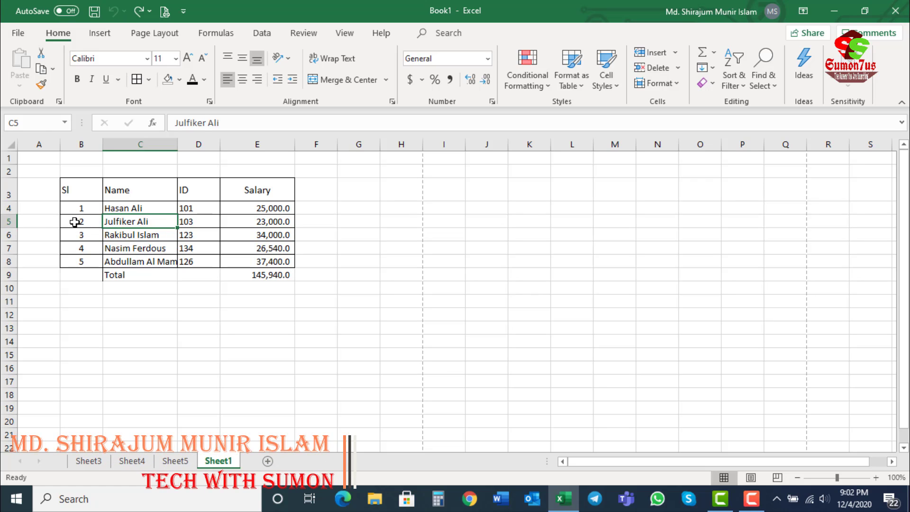
{"action": "left_click_drag", "start_coordinate": [75, 223], "coordinate": [146, 219]}
{"action": "left_click", "coordinate": [243, 221]}
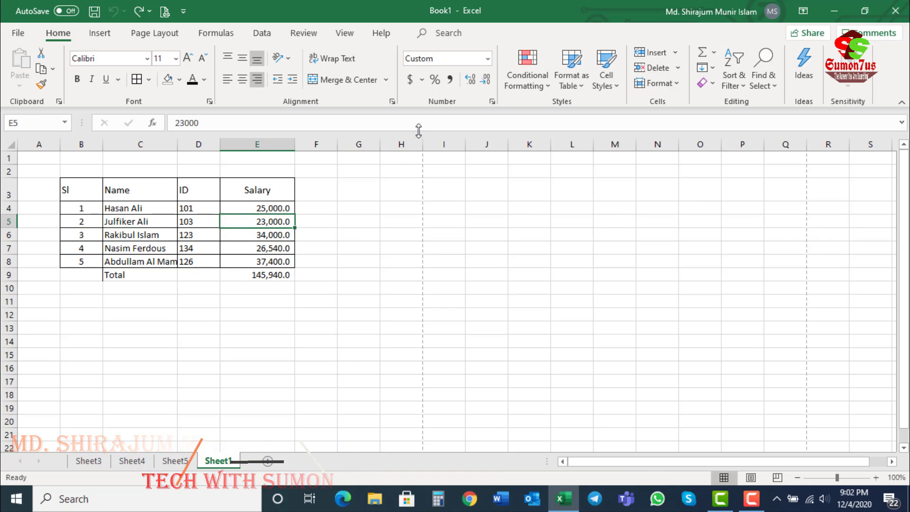
Step: Delete the Name column from cell C5, check the new column C, and undo the column deletion
{"action": "key", "text": "Left"}
{"action": "key", "text": "Left"}
{"action": "left_click", "coordinate": [677, 69]}
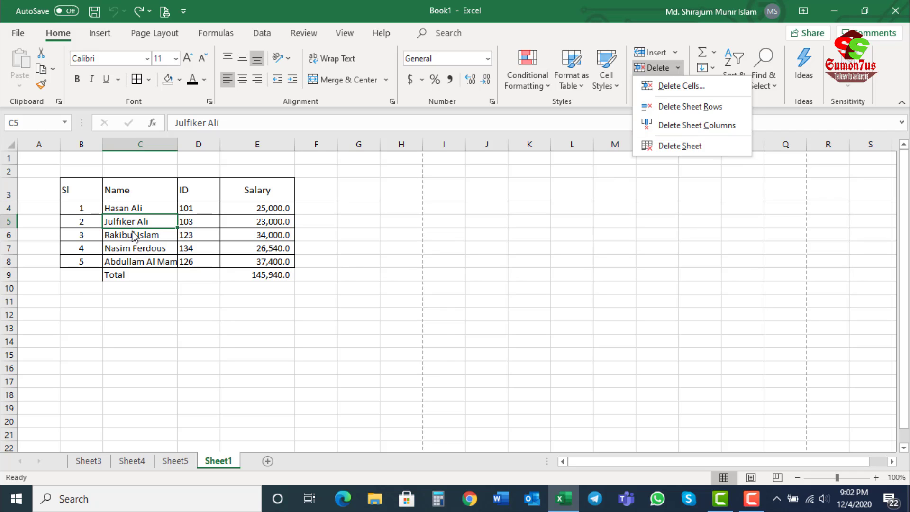
{"action": "left_click", "coordinate": [689, 126]}
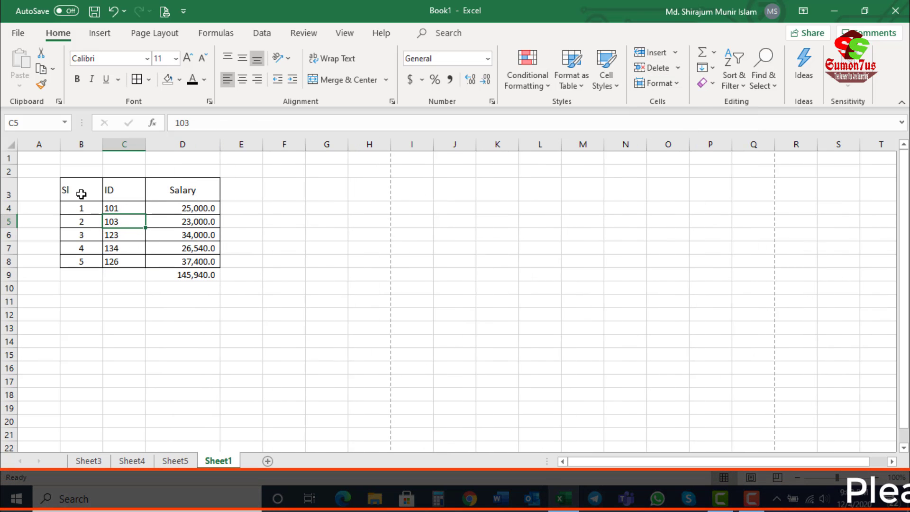
{"action": "left_click", "coordinate": [112, 143]}
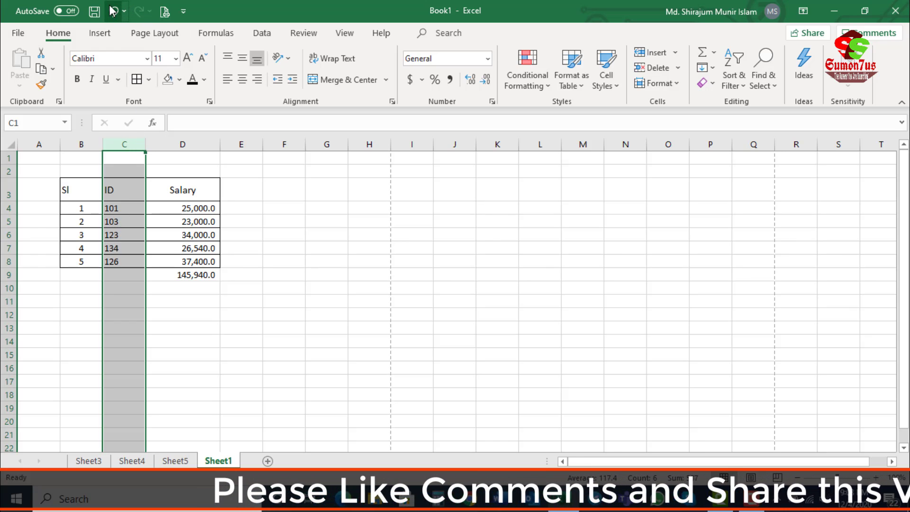
{"action": "key", "text": "ctrl+z"}
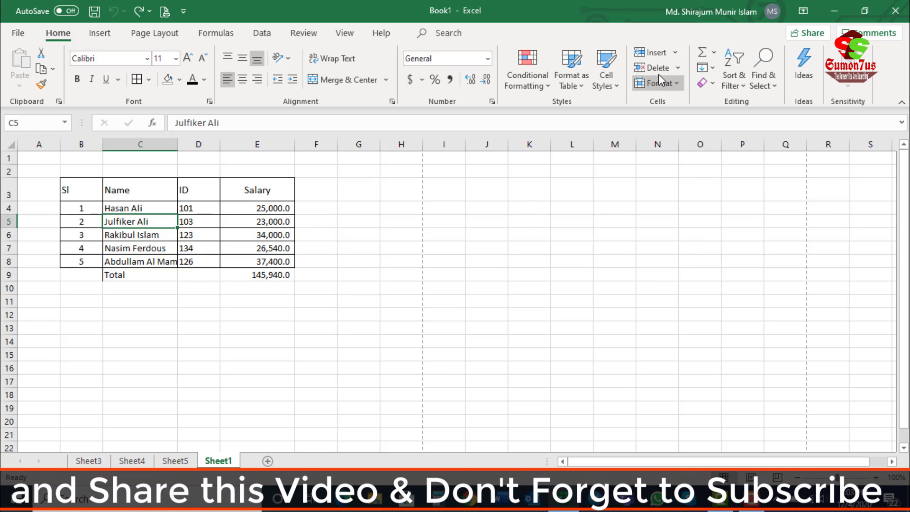
Step: Delete the worksheet Sheet5 from the workbook
{"action": "left_click", "coordinate": [677, 68]}
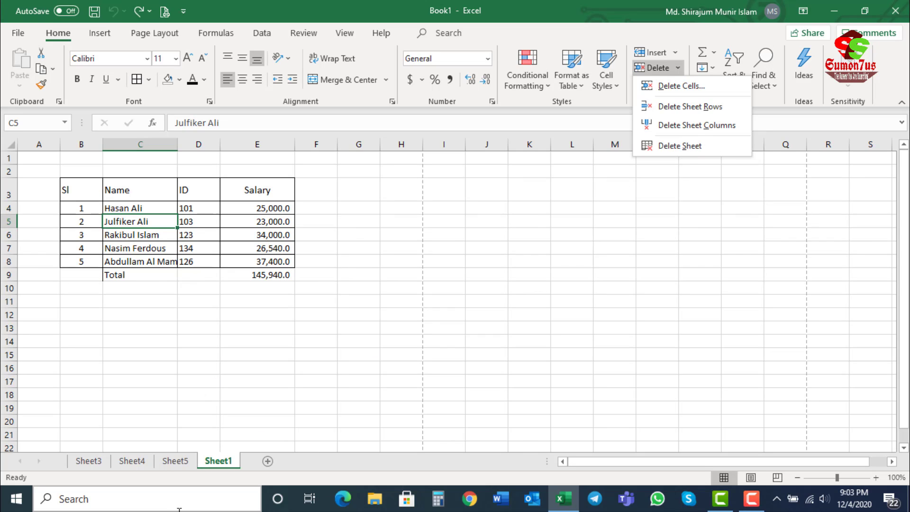
{"action": "left_click", "coordinate": [170, 460]}
{"action": "left_click", "coordinate": [183, 462]}
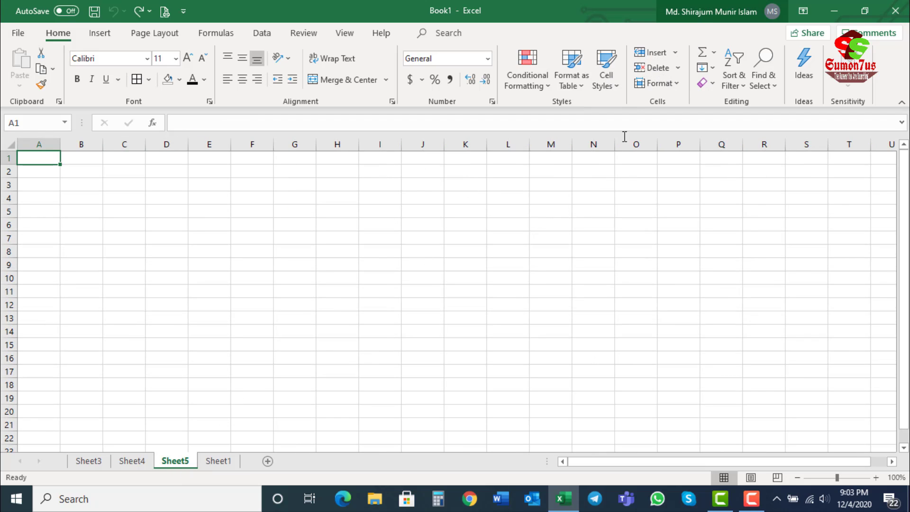
{"action": "left_click", "coordinate": [679, 69]}
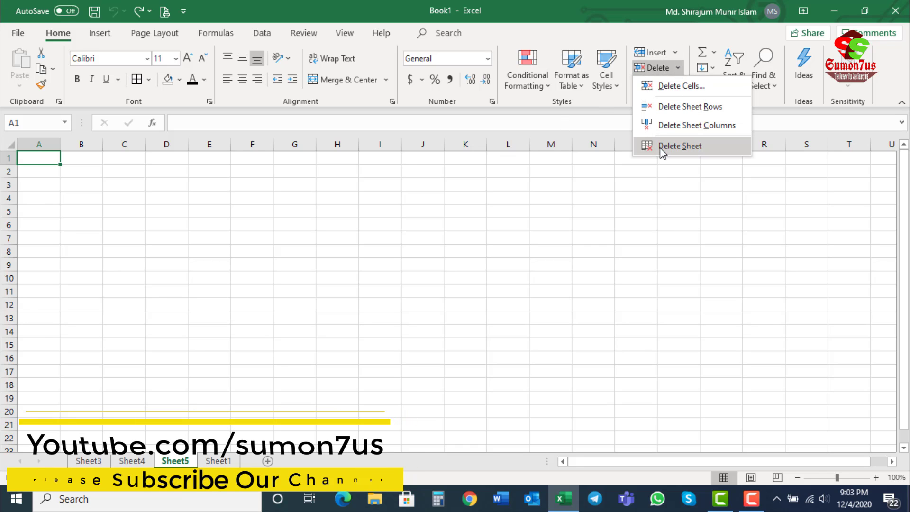
{"action": "left_click", "coordinate": [679, 146]}
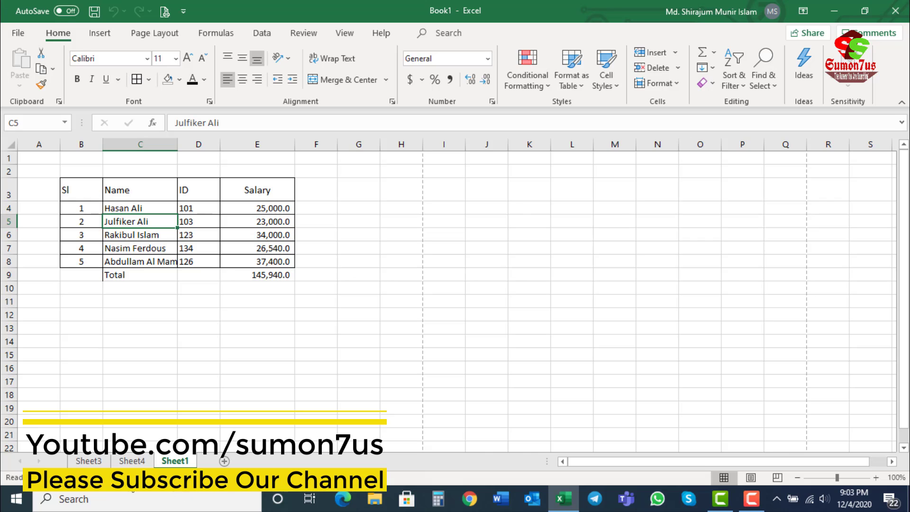
Step: Look through Sheet3 and Sheet4, return to Sheet1, and view the available delete options
{"action": "left_click", "coordinate": [129, 461]}
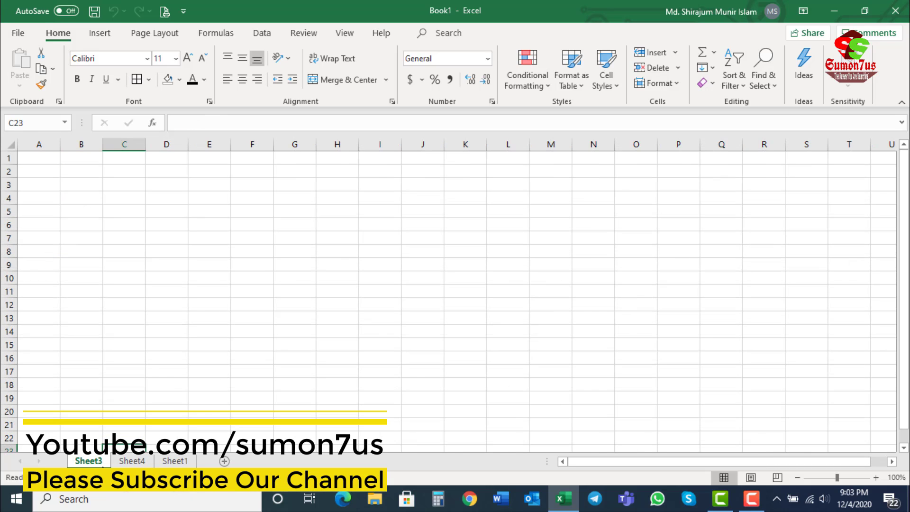
{"action": "left_click", "coordinate": [129, 460]}
{"action": "left_click", "coordinate": [97, 459]}
{"action": "left_click", "coordinate": [135, 460]}
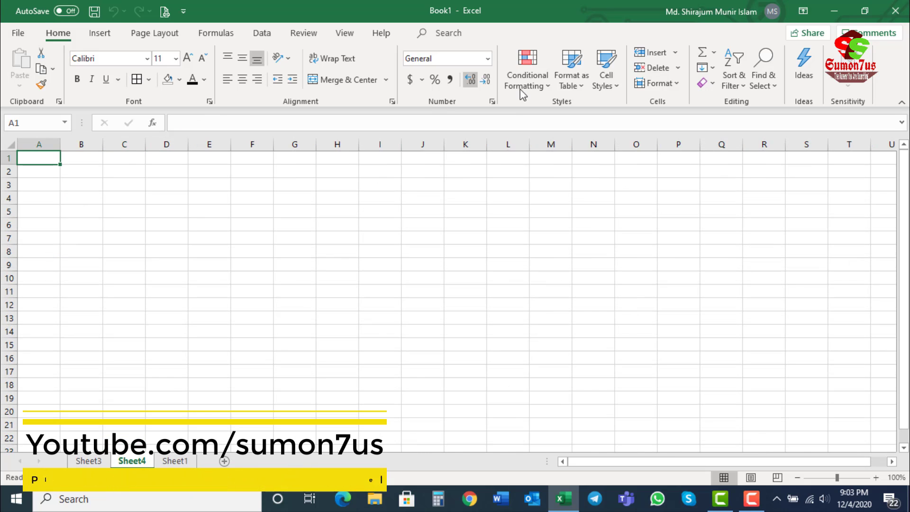
{"action": "left_click", "coordinate": [177, 461]}
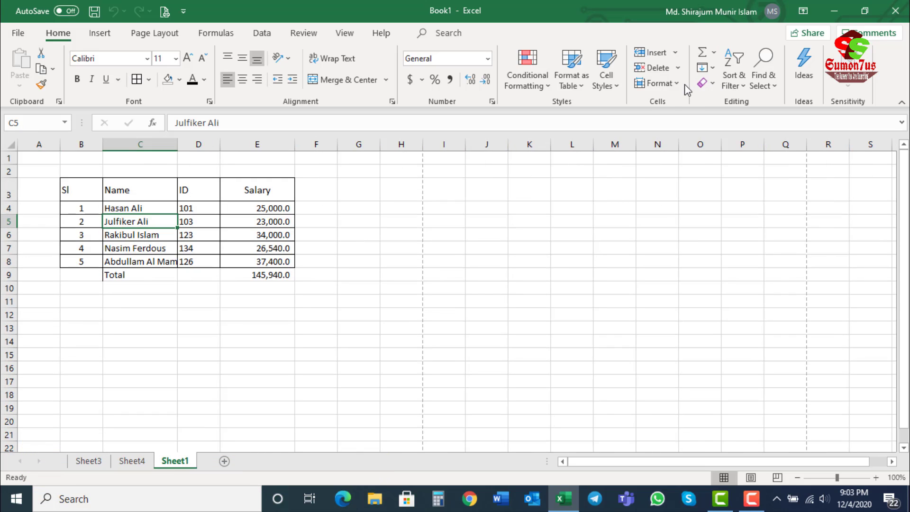
{"action": "left_click", "coordinate": [678, 83]}
{"action": "left_click", "coordinate": [678, 68]}
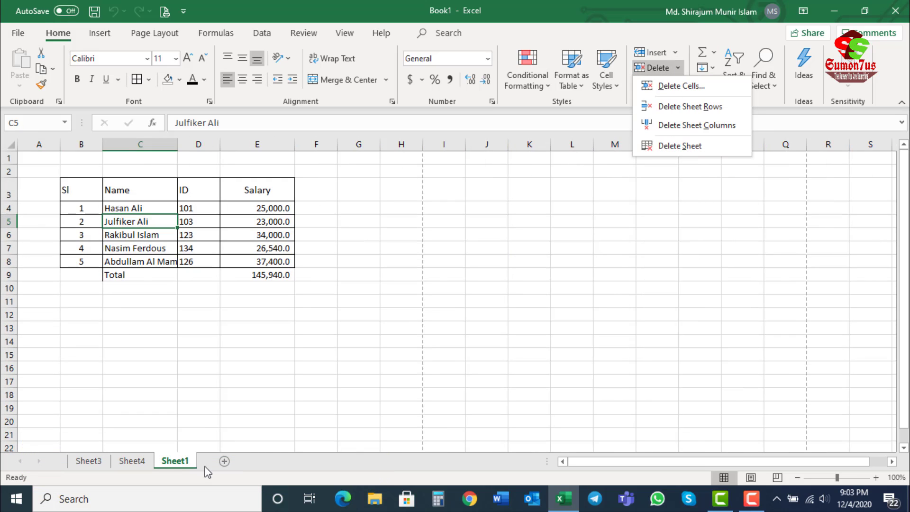
{"action": "left_click", "coordinate": [187, 428]}
Step: Delete the worksheet Sheet4, and select cell C7 on Sheet1
{"action": "left_click", "coordinate": [132, 461]}
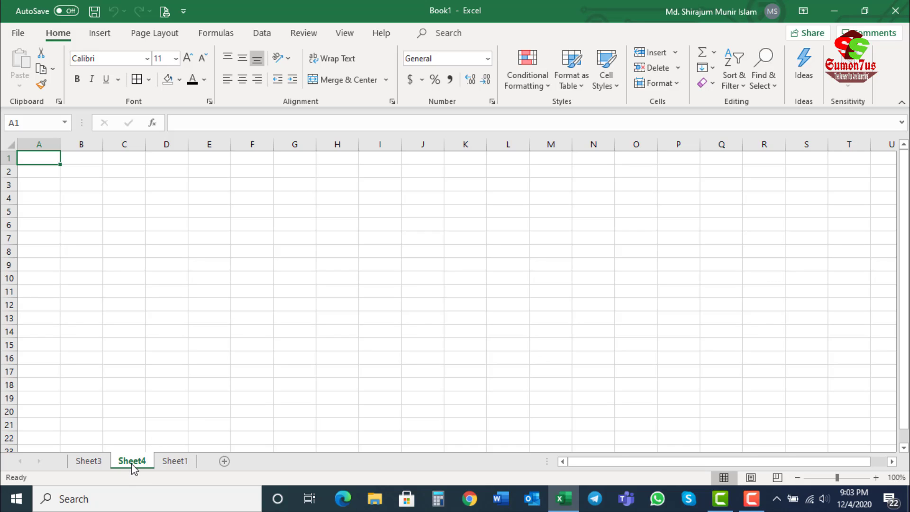
{"action": "right_click", "coordinate": [132, 464]}
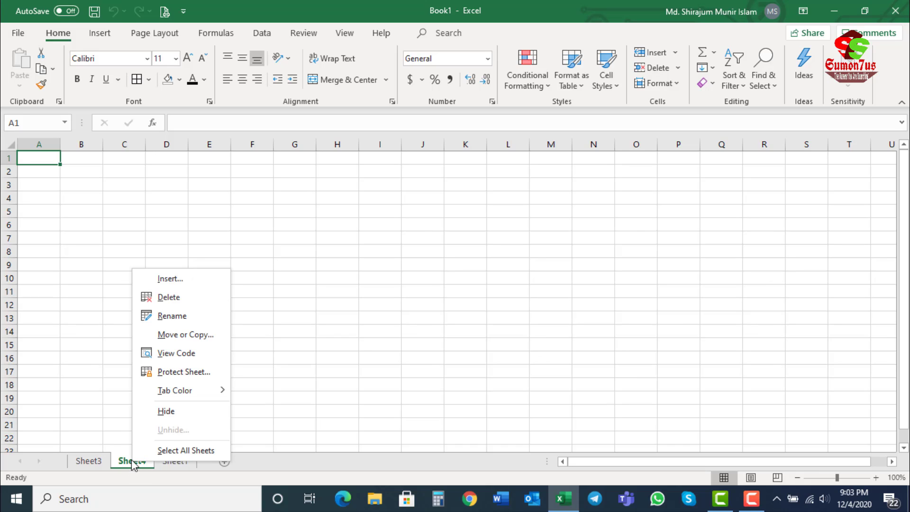
{"action": "left_click", "coordinate": [168, 297]}
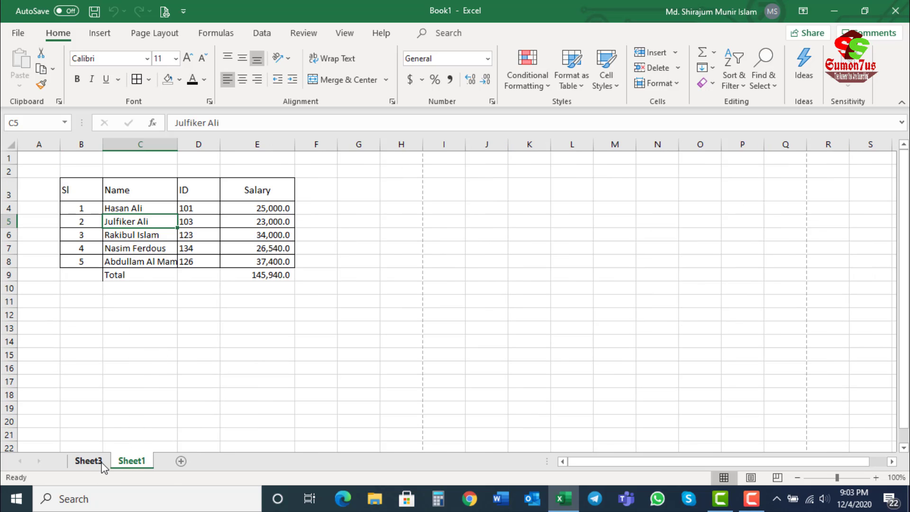
{"action": "key", "text": "Down"}
{"action": "key", "text": "Down"}
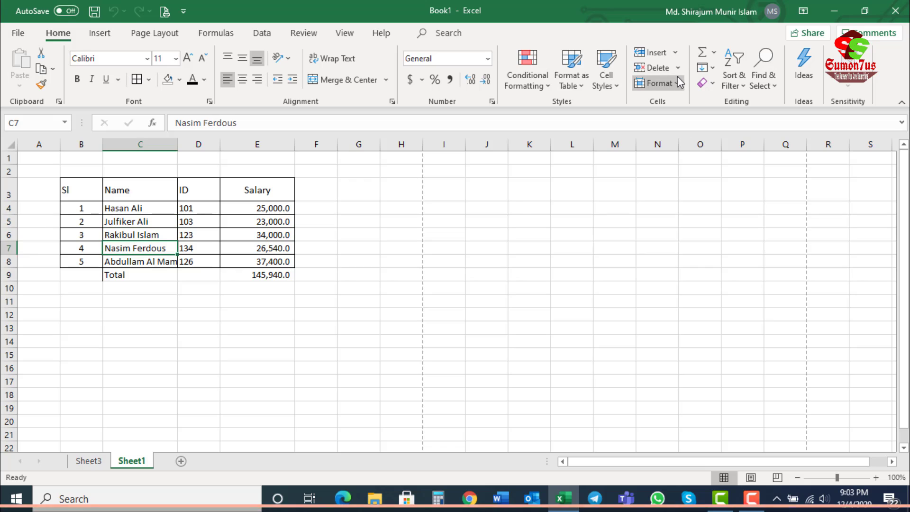
Step: Set the height of row 7 to 30 from cell C7
{"action": "left_click", "coordinate": [679, 90]}
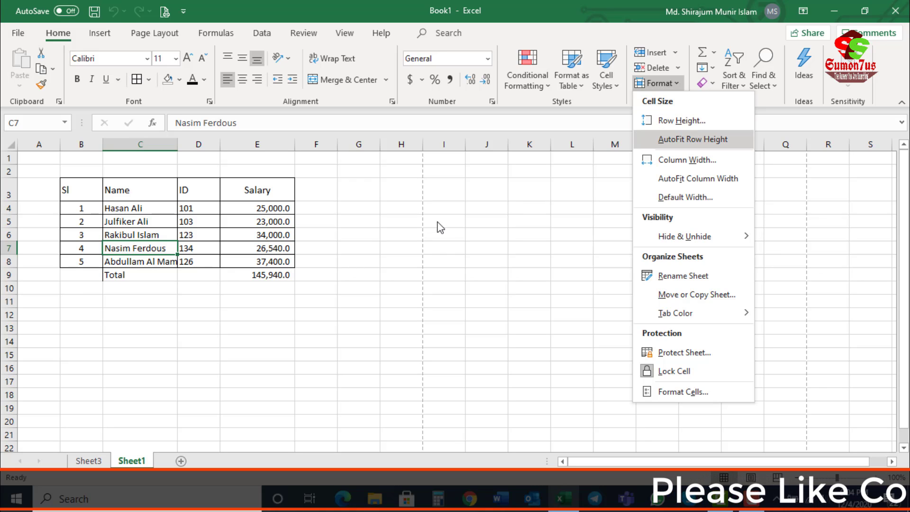
{"action": "left_click", "coordinate": [154, 244]}
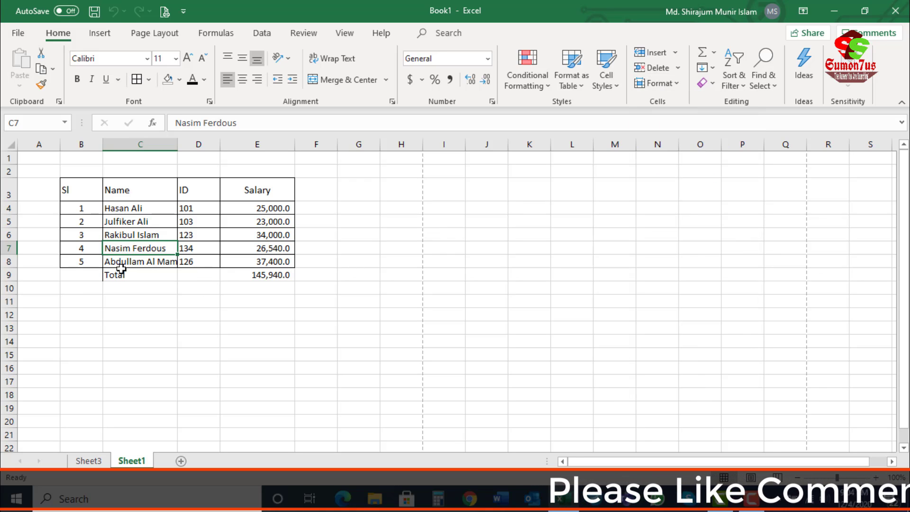
{"action": "left_click", "coordinate": [8, 248]}
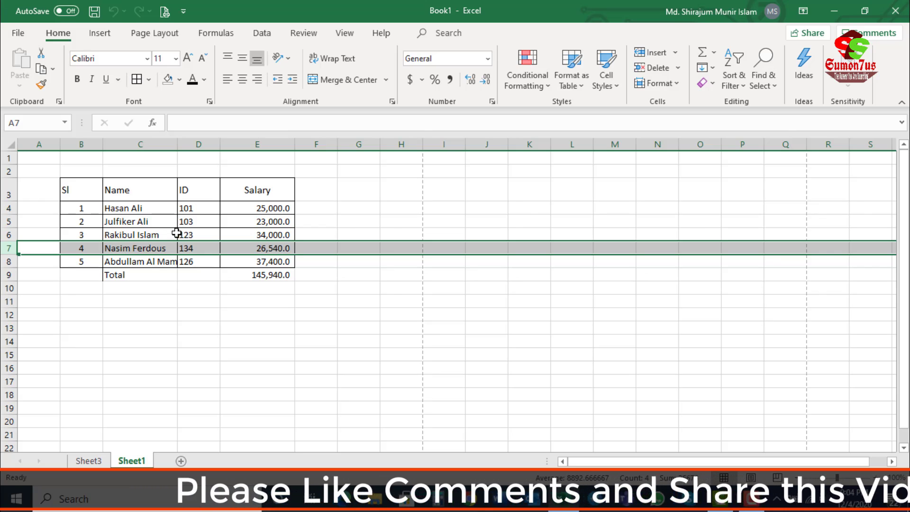
{"action": "left_click", "coordinate": [135, 249]}
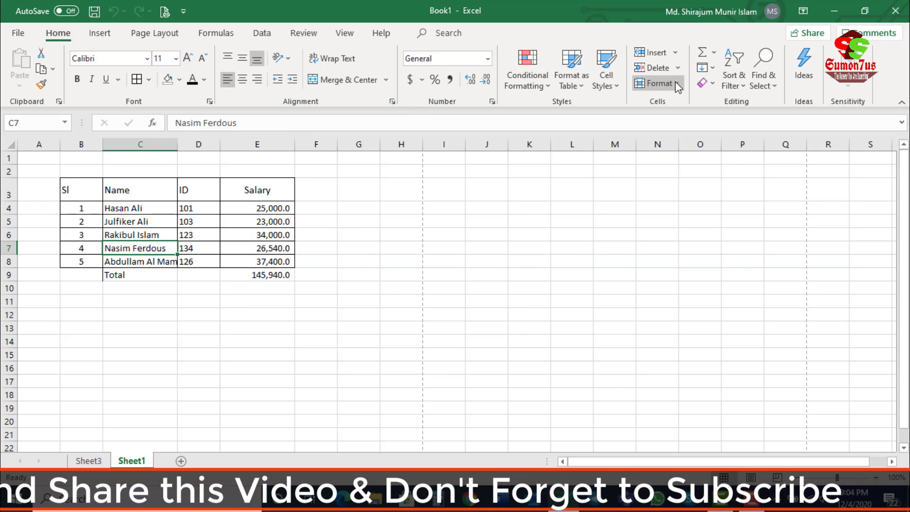
{"action": "left_click", "coordinate": [659, 83]}
{"action": "left_click", "coordinate": [663, 120]}
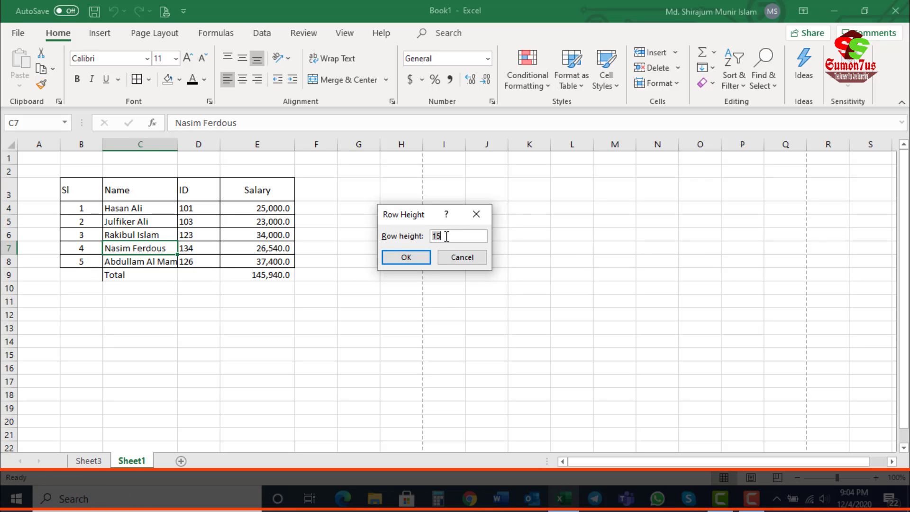
{"action": "key", "text": "BackSpace"}
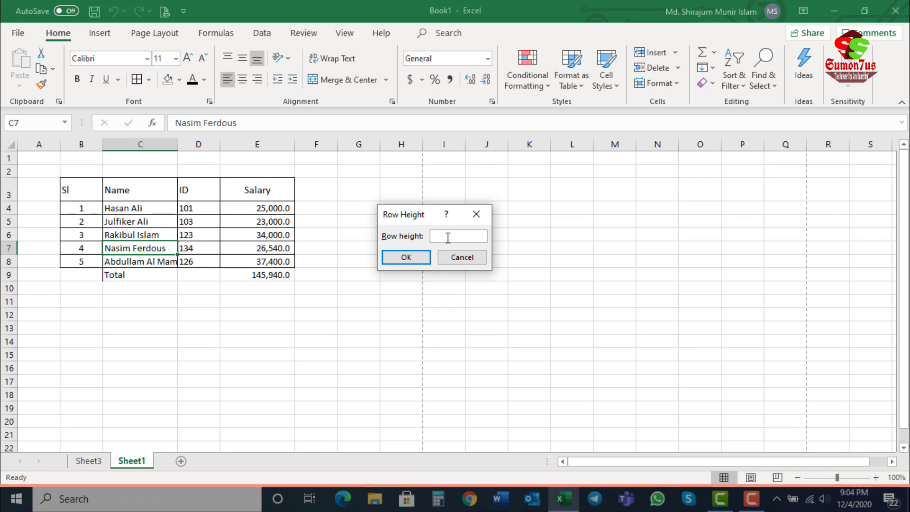
{"action": "type", "text": "30"}
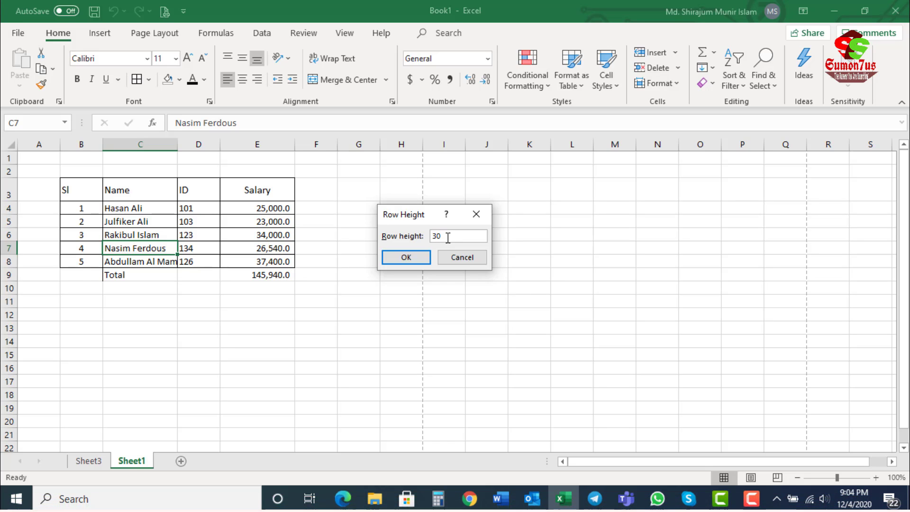
{"action": "key", "text": "Return"}
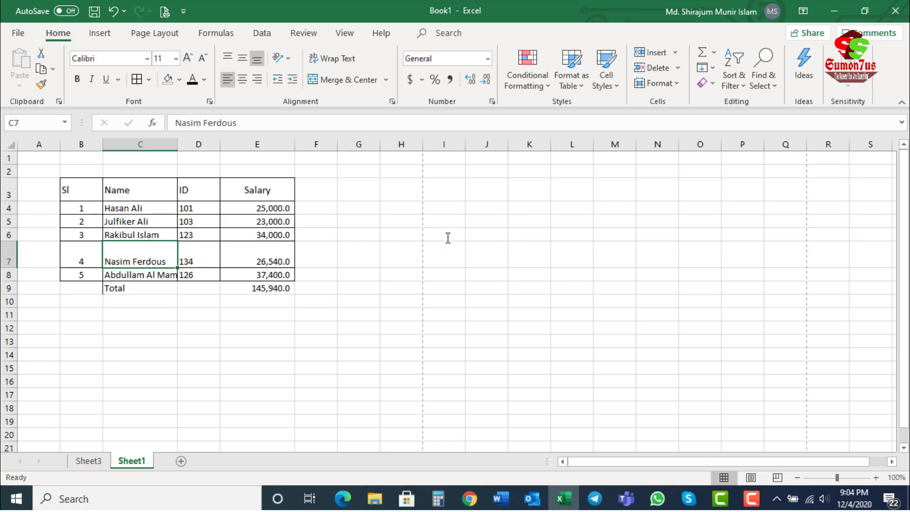
Step: AutoFit the height of row 7, undo it, and fit the row again directly at its header boundary
{"action": "left_click", "coordinate": [77, 252]}
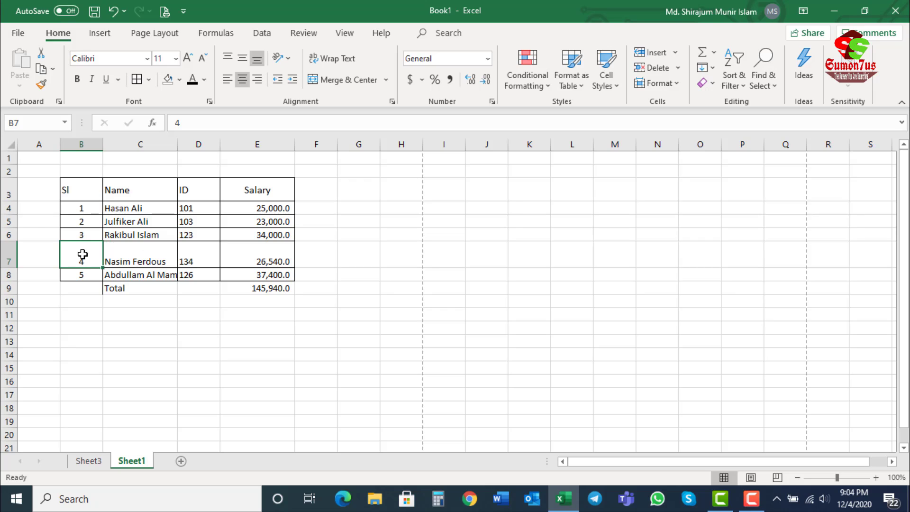
{"action": "left_click_drag", "start_coordinate": [83, 254], "coordinate": [250, 250]}
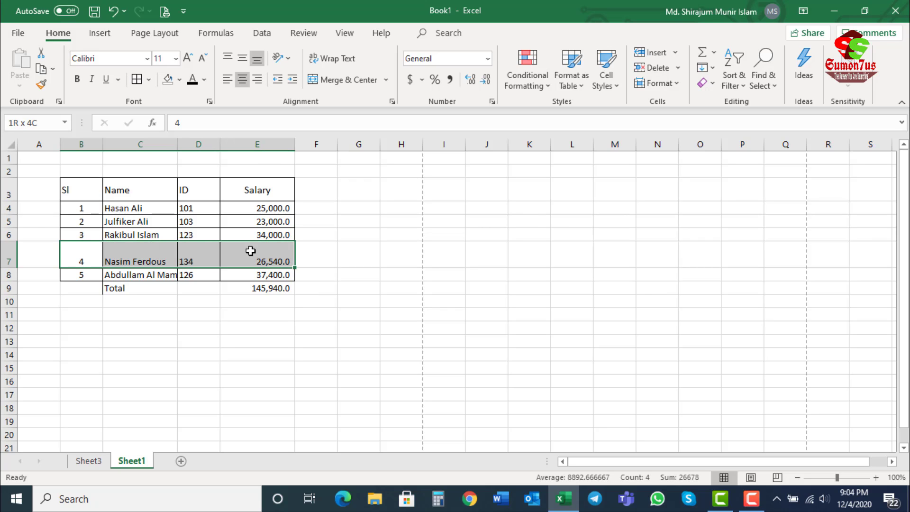
{"action": "left_click", "coordinate": [11, 261]}
{"action": "left_click", "coordinate": [132, 263]}
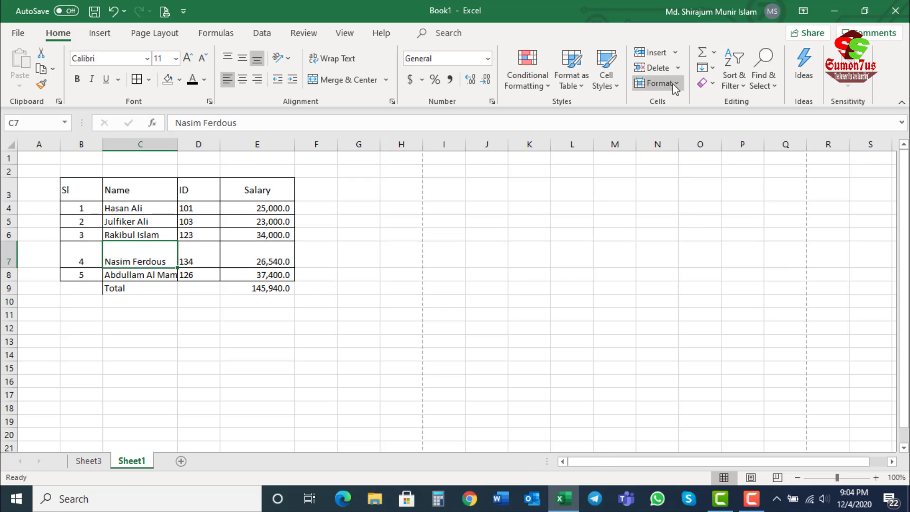
{"action": "left_click", "coordinate": [672, 84]}
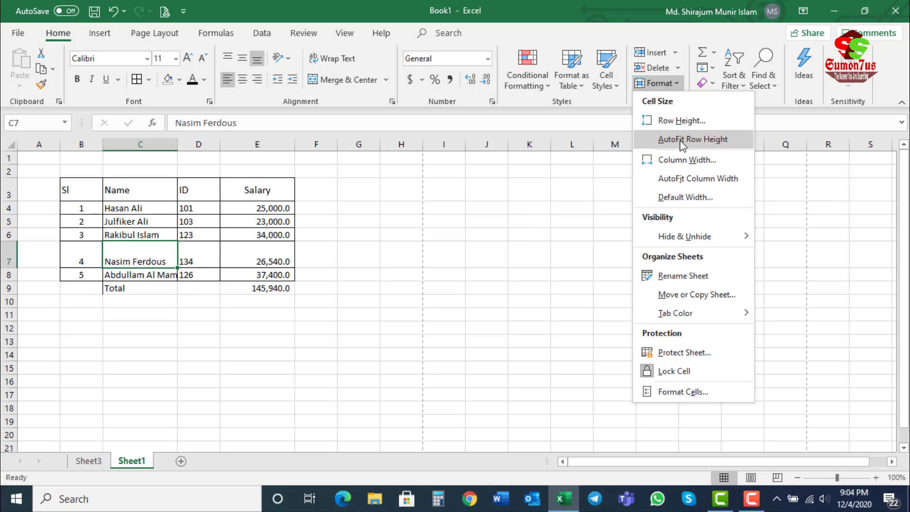
{"action": "left_click", "coordinate": [705, 142]}
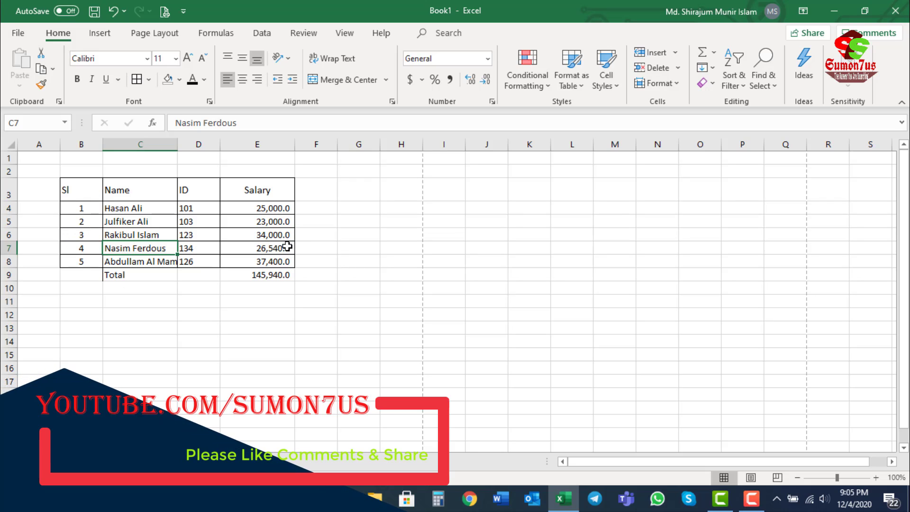
{"action": "key", "text": "ctrl+z"}
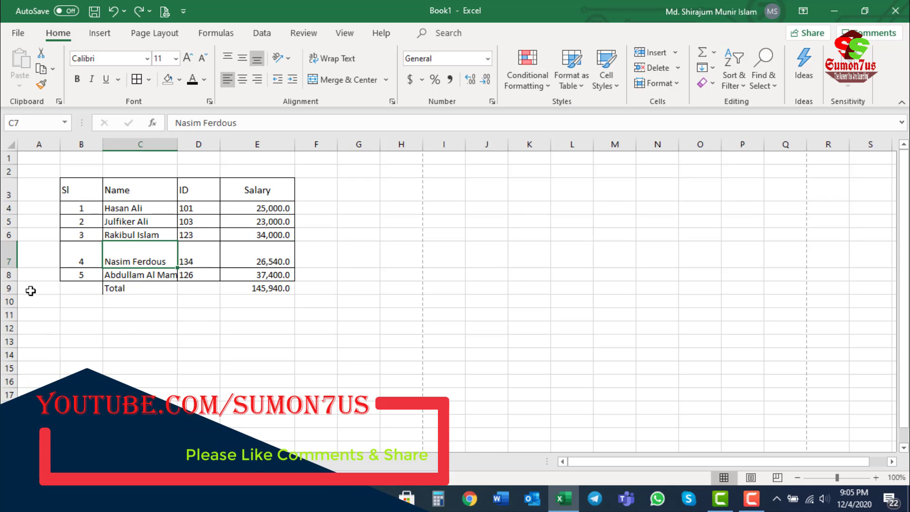
{"action": "double_click", "coordinate": [14, 268]}
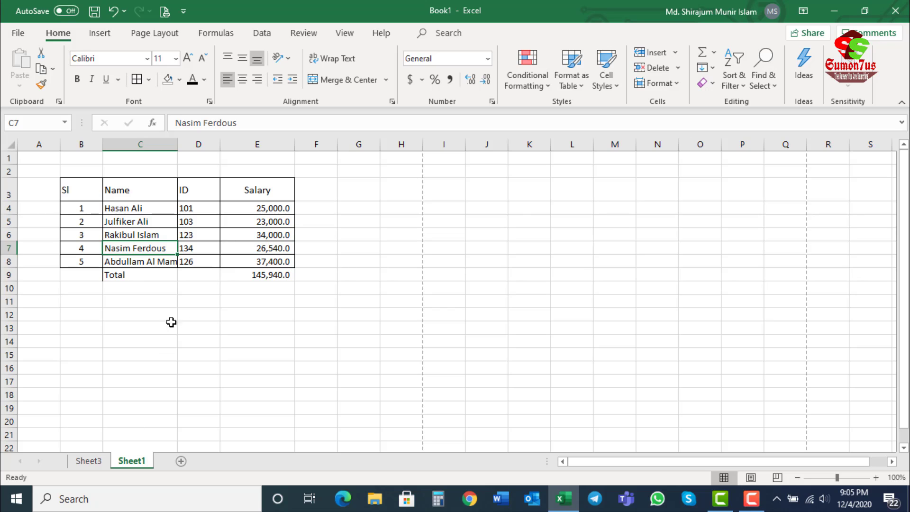
Step: Set the width of the Name column to 30 from cell C5
{"action": "left_click", "coordinate": [151, 221]}
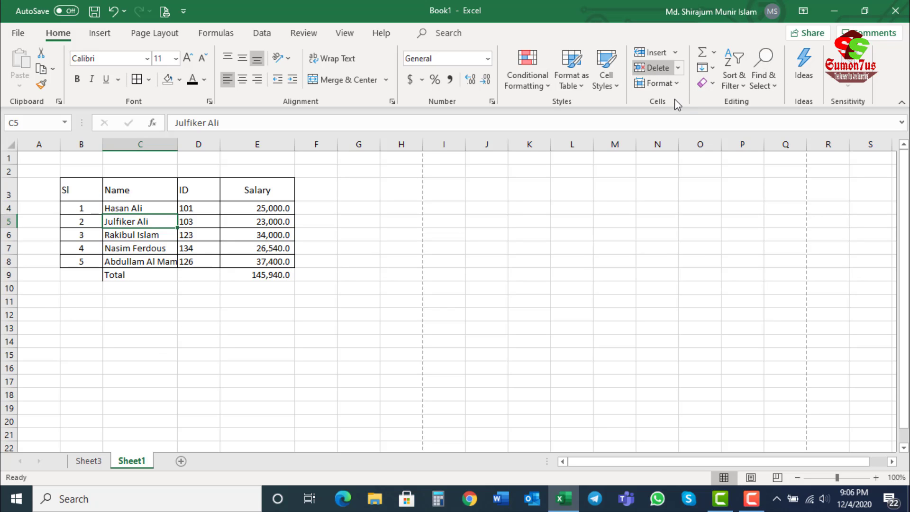
{"action": "left_click", "coordinate": [669, 84]}
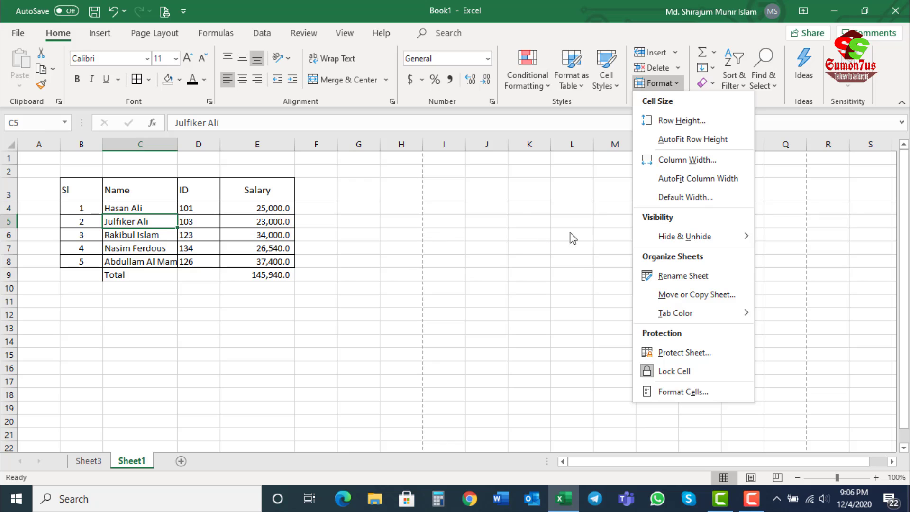
{"action": "left_click", "coordinate": [709, 161]}
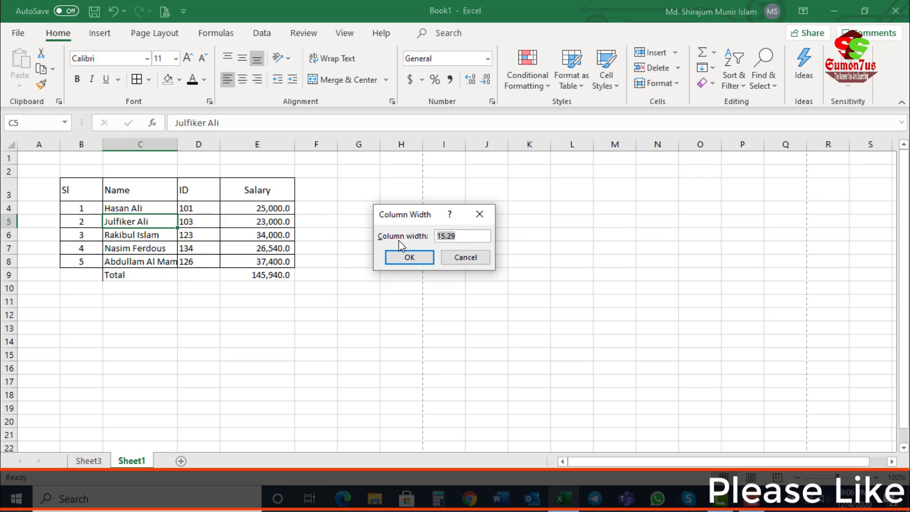
{"action": "type", "text": "30"}
{"action": "key", "text": "Return"}
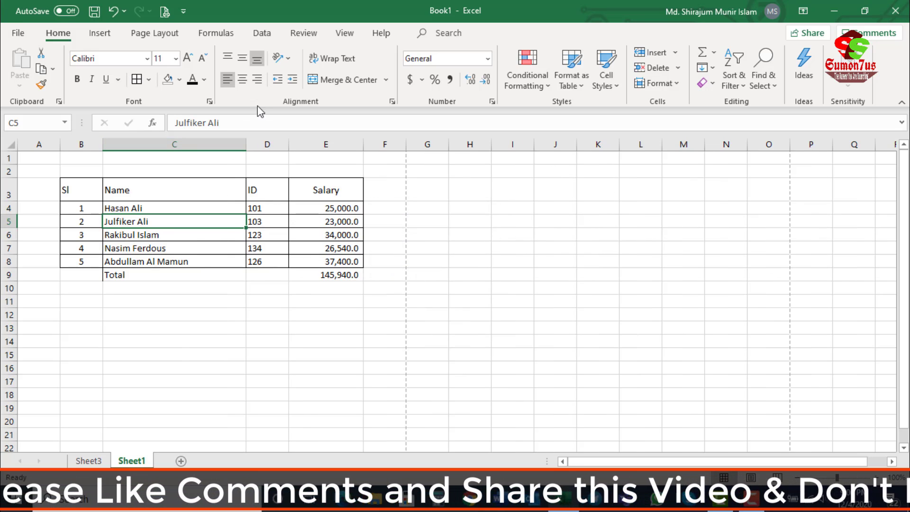
Step: AutoFit the Name column to the contents of cell C5, and widen it slightly to about 11.29
{"action": "left_click", "coordinate": [677, 83]}
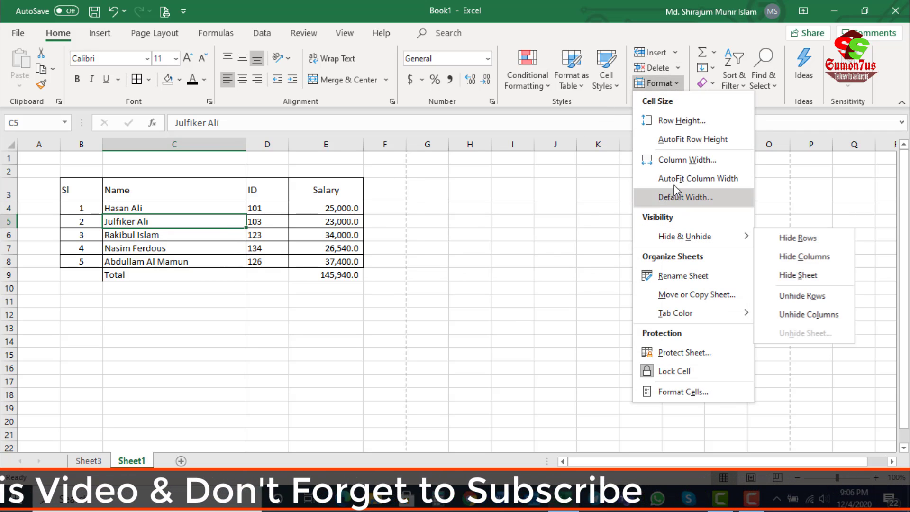
{"action": "left_click", "coordinate": [721, 178]}
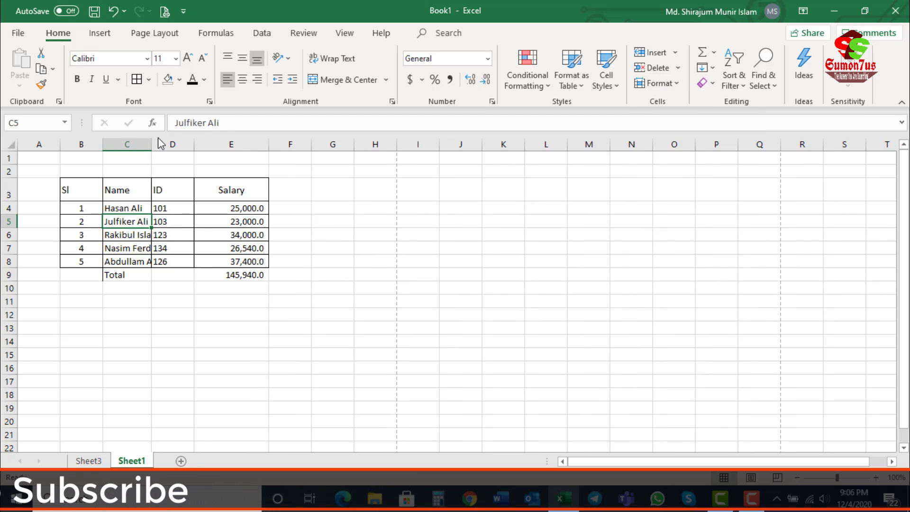
{"action": "left_click_drag", "start_coordinate": [153, 145], "coordinate": [160, 144]}
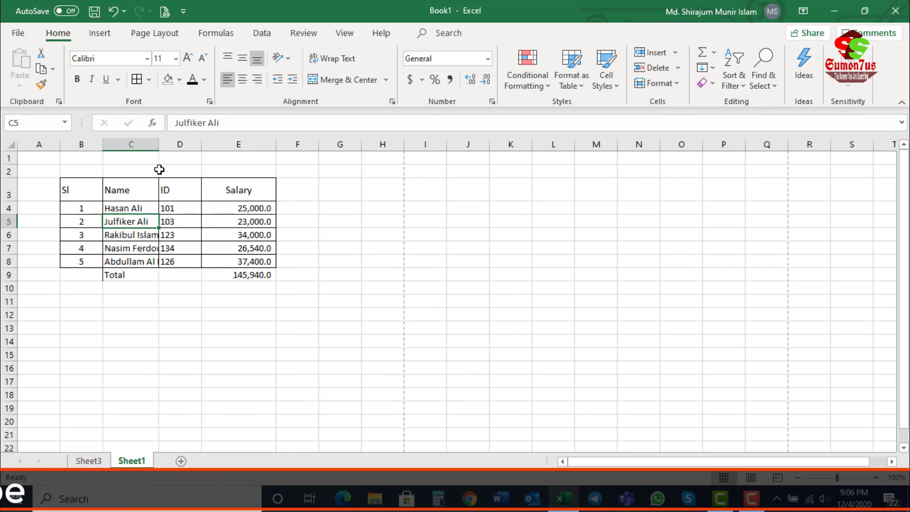
Step: Widen column C well beyond its entries, and autofit it to the longest name at its header boundary
{"action": "left_click", "coordinate": [122, 233]}
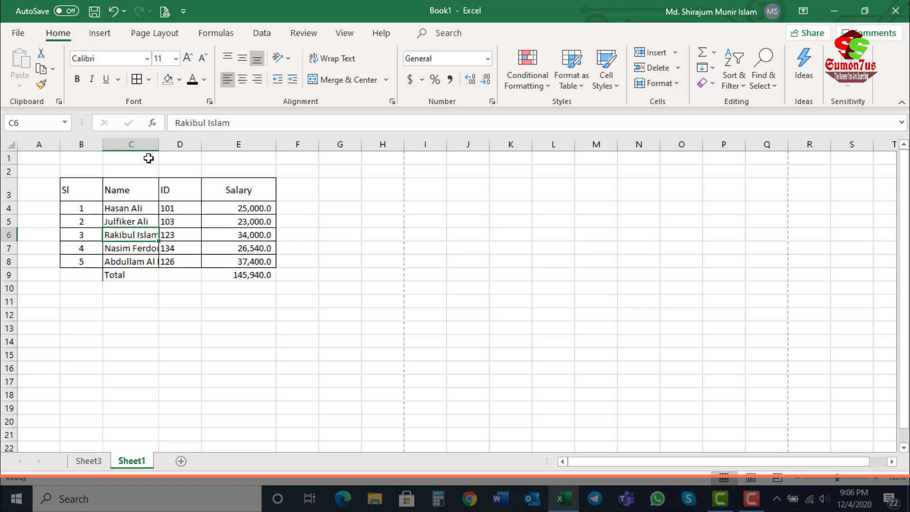
{"action": "left_click_drag", "start_coordinate": [159, 144], "coordinate": [159, 144]}
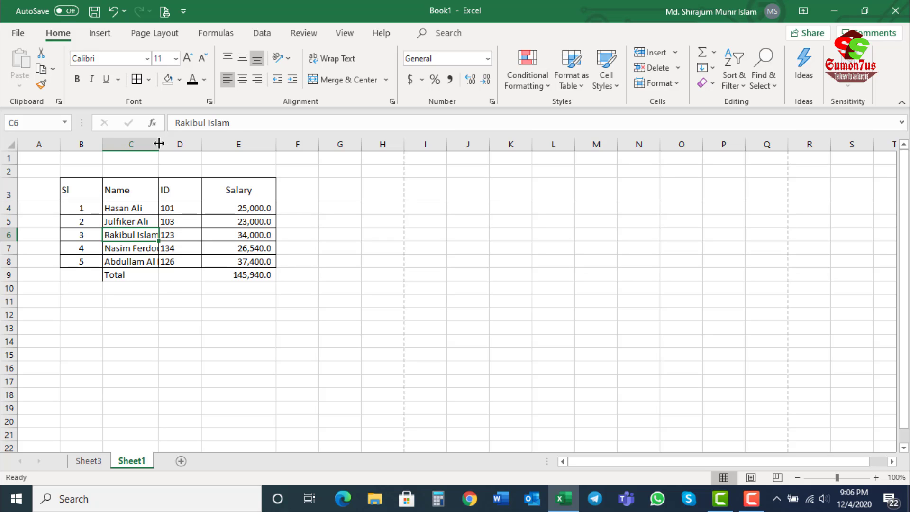
{"action": "left_click_drag", "start_coordinate": [159, 144], "coordinate": [159, 143]}
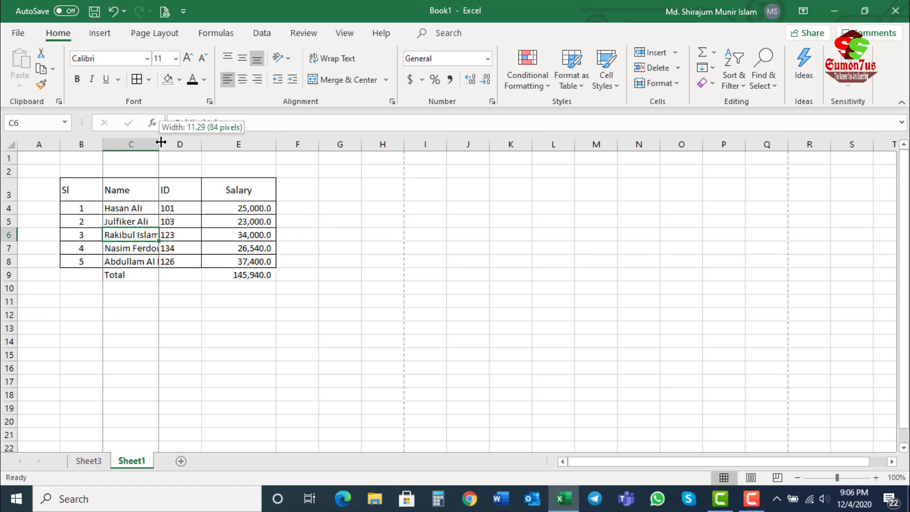
{"action": "left_click_drag", "start_coordinate": [161, 142], "coordinate": [265, 158]}
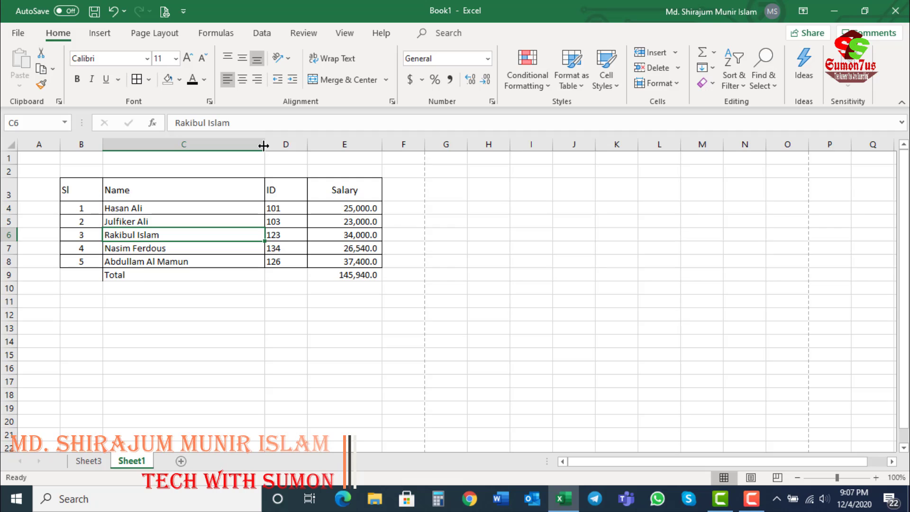
{"action": "double_click", "coordinate": [263, 146]}
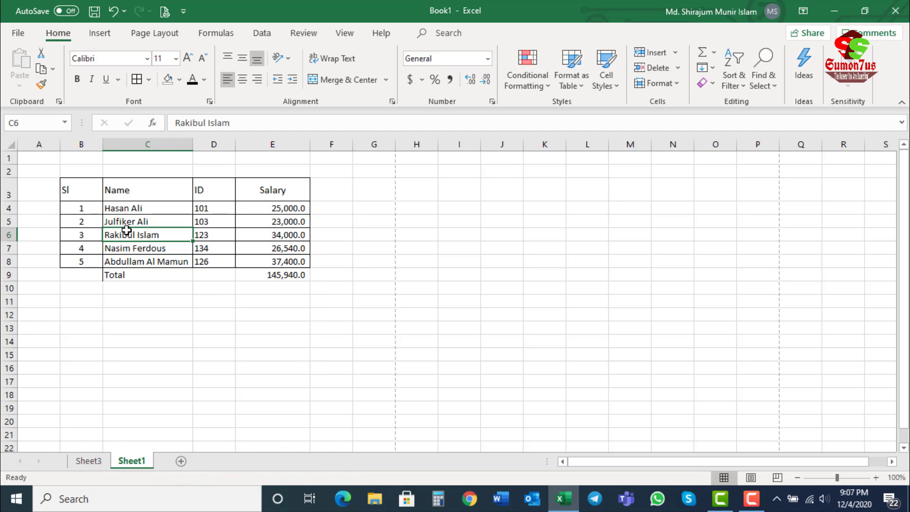
Step: Make row 6 about three times taller at its header boundary, undo the change, and select cell C6
{"action": "left_click", "coordinate": [9, 236]}
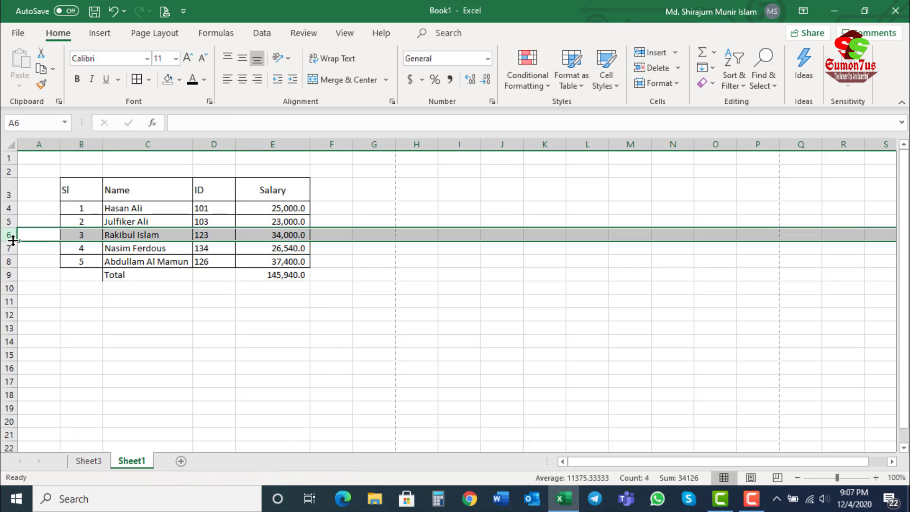
{"action": "left_click_drag", "start_coordinate": [12, 241], "coordinate": [8, 269]}
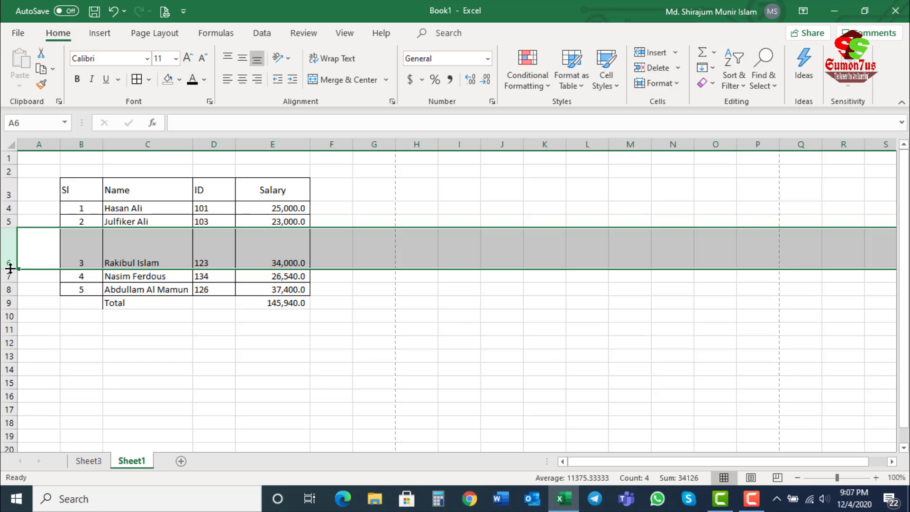
{"action": "key", "text": "ctrl+z"}
{"action": "left_click", "coordinate": [137, 235]}
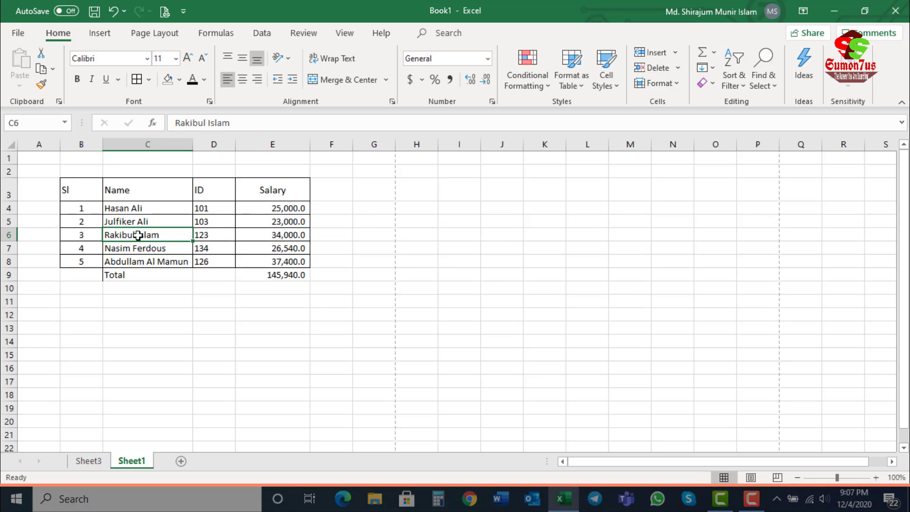
Step: Select cell C5 in the Name column and open the Find dialog
{"action": "key", "text": "Up"}
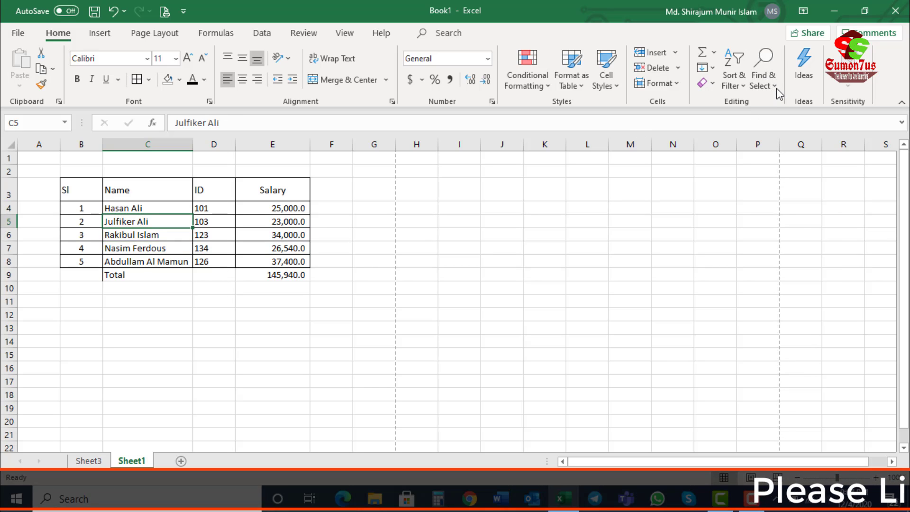
{"action": "left_click", "coordinate": [169, 247]}
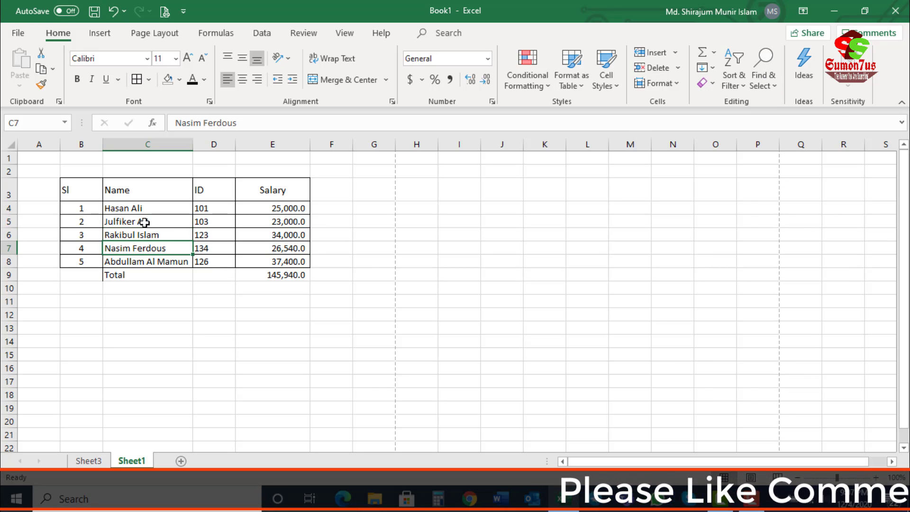
{"action": "left_click", "coordinate": [143, 222]}
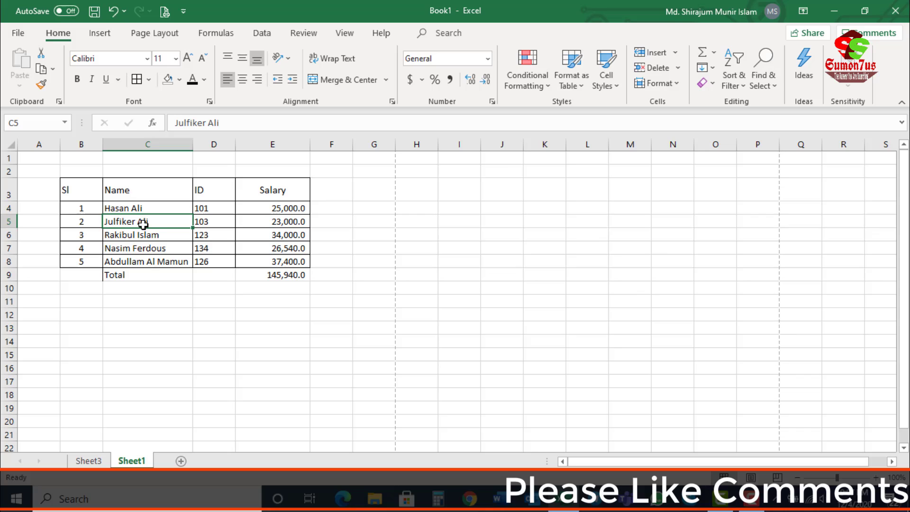
{"action": "left_click", "coordinate": [761, 58]}
{"action": "left_click", "coordinate": [785, 106]}
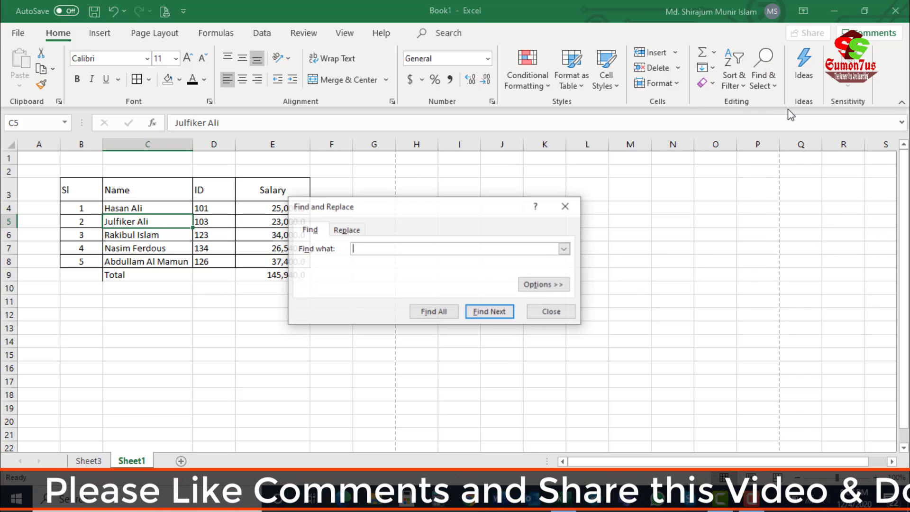